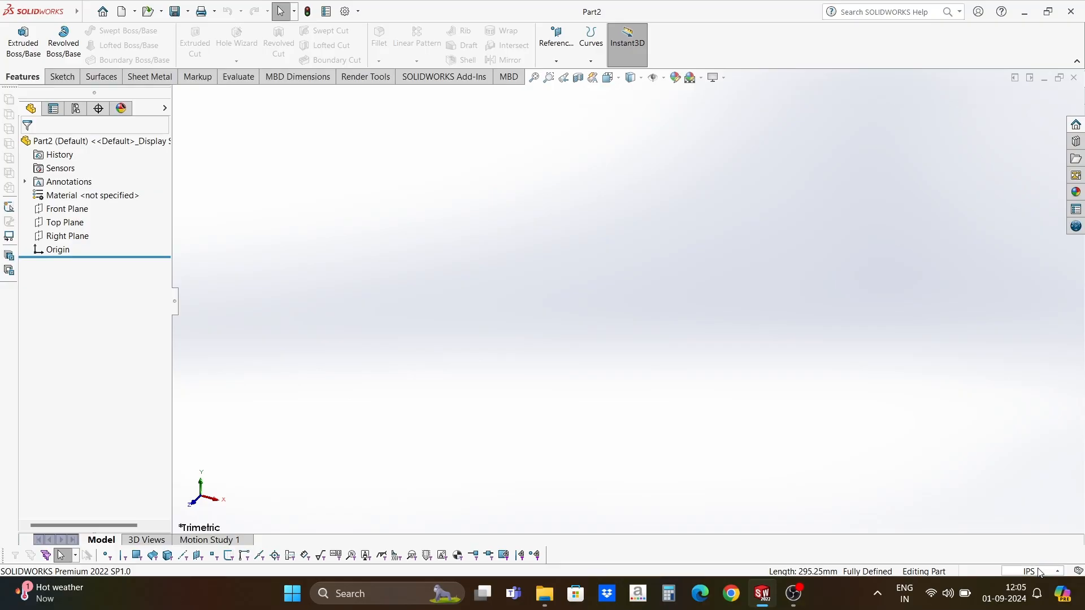
Set the document units to MMGS and sketch a circle of about 63 mm radius centred on the origin on the Top Plane.
click(1040, 572)
click(1011, 519)
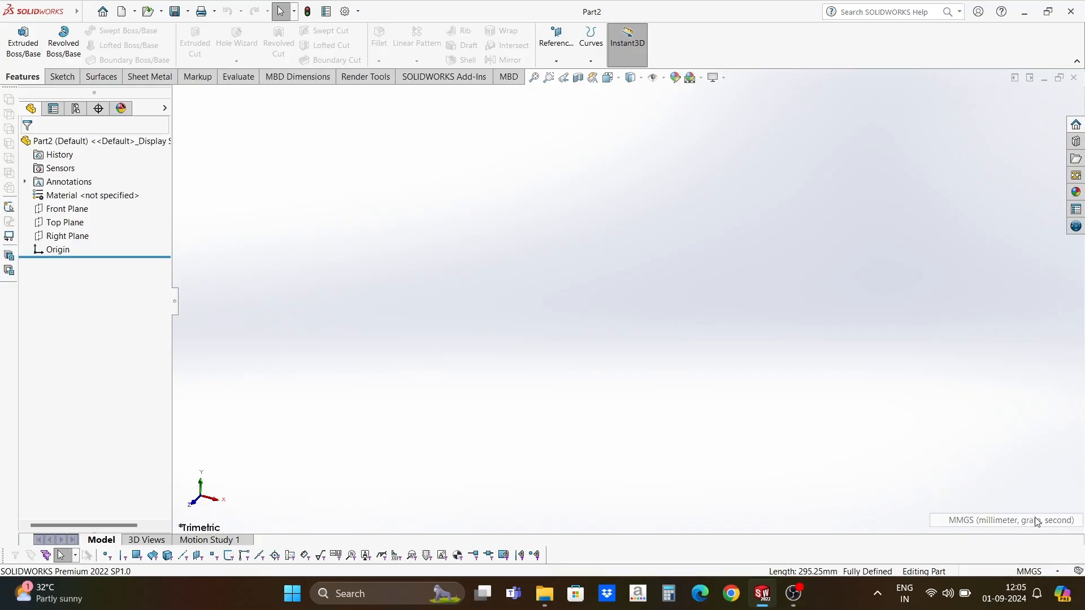
right_click(62, 224)
click(75, 202)
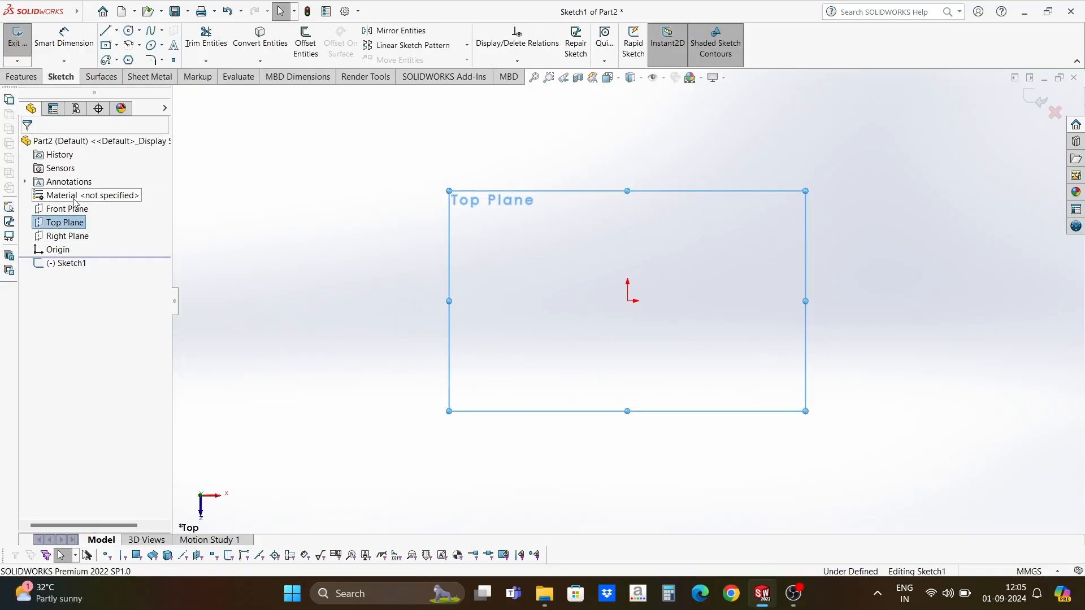
click(129, 31)
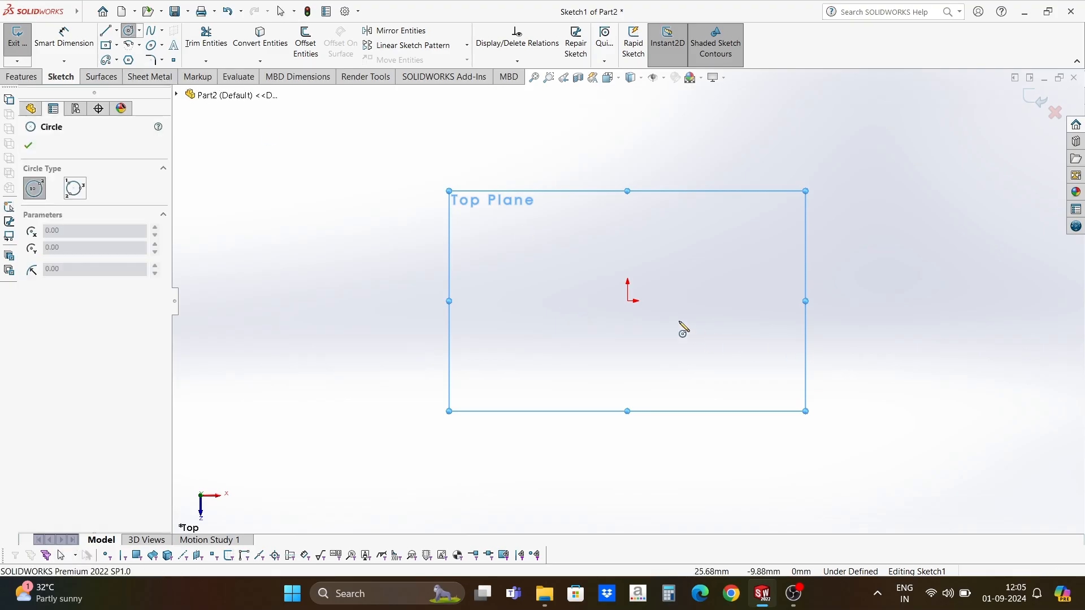
click(626, 301)
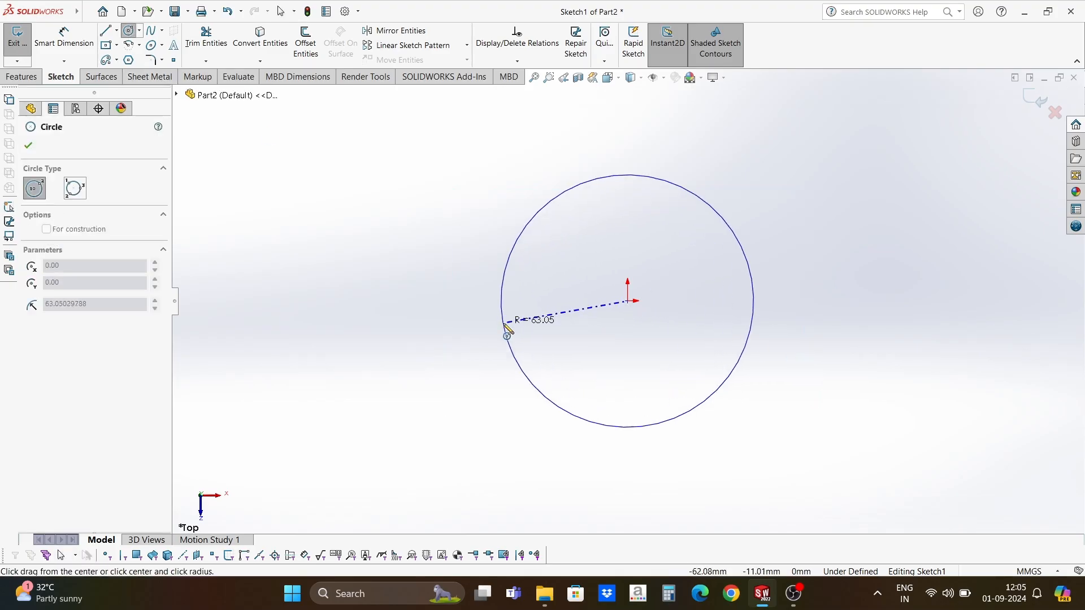
click(502, 323)
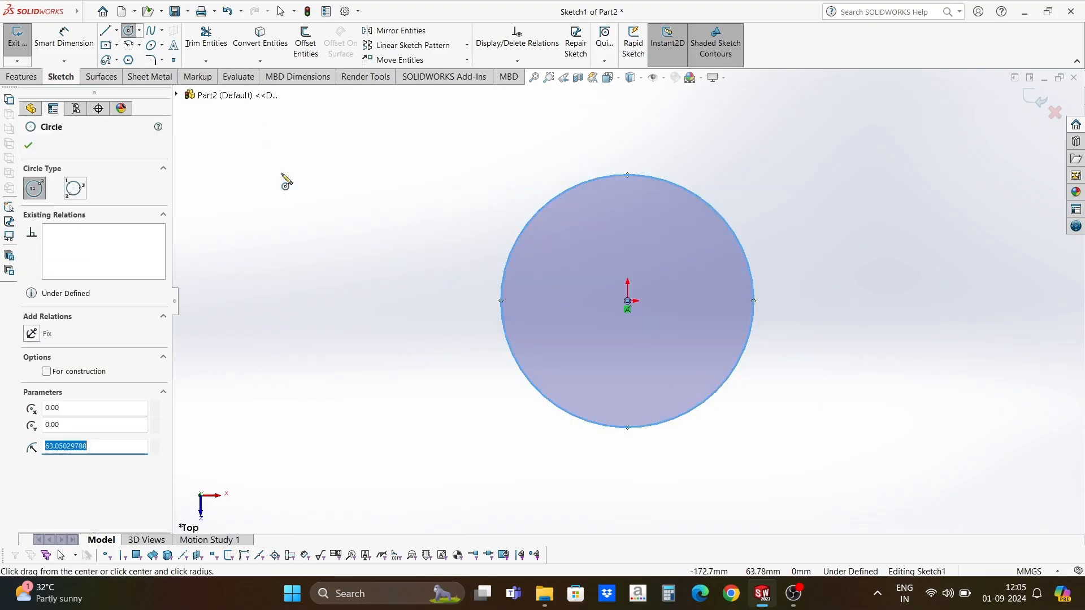
Dimension the circle's diameter to 132 mm.
click(56, 43)
click(498, 296)
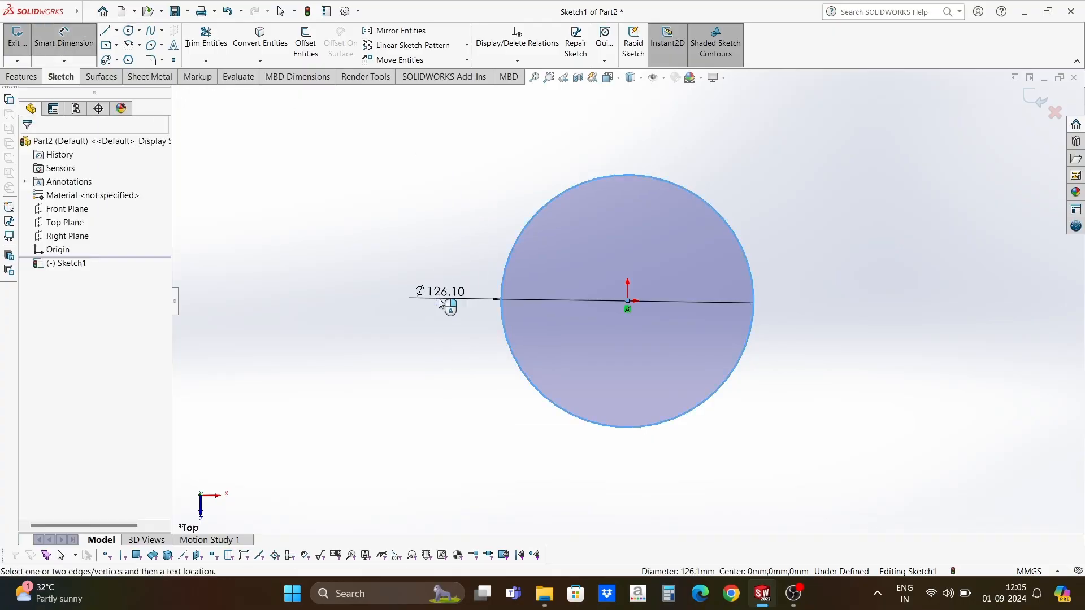
click(441, 304)
text(132)
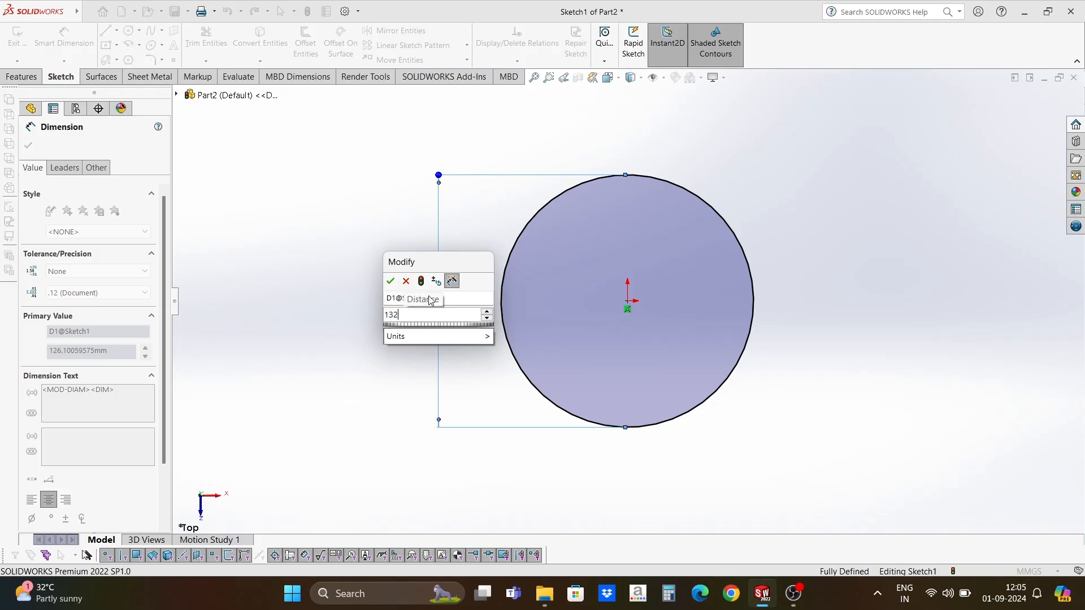
click(393, 282)
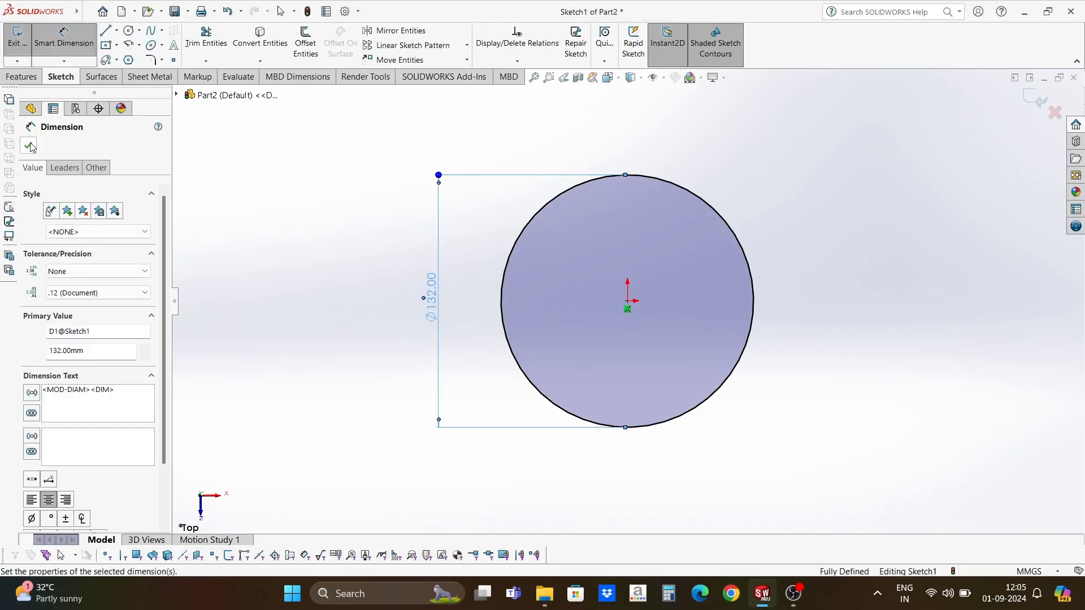
key(Escape)
Extrude the circle upward as a blind boss 11 mm thick.
click(20, 77)
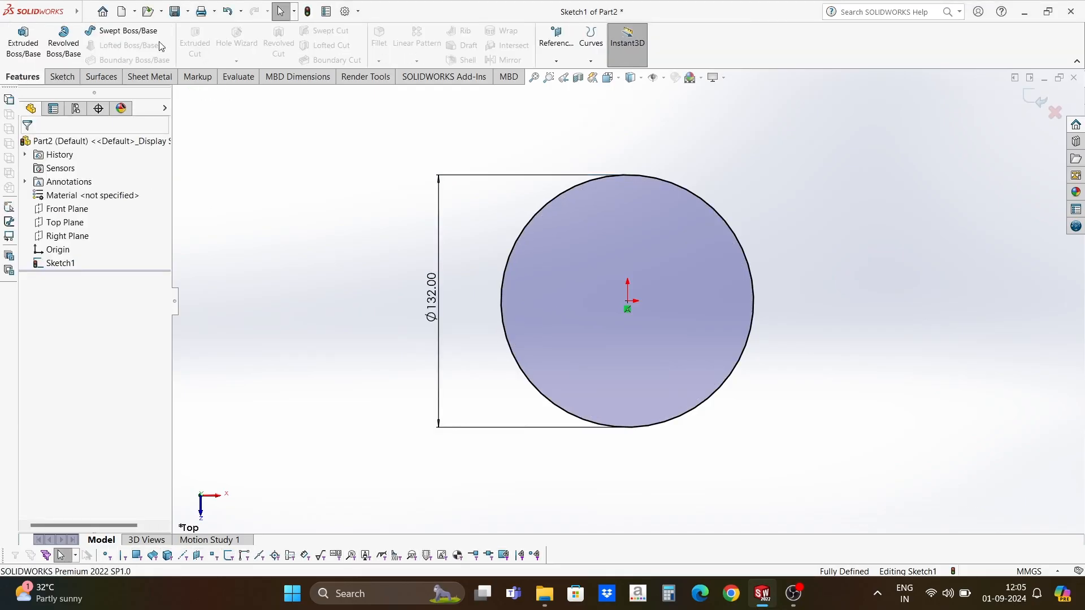
click(23, 39)
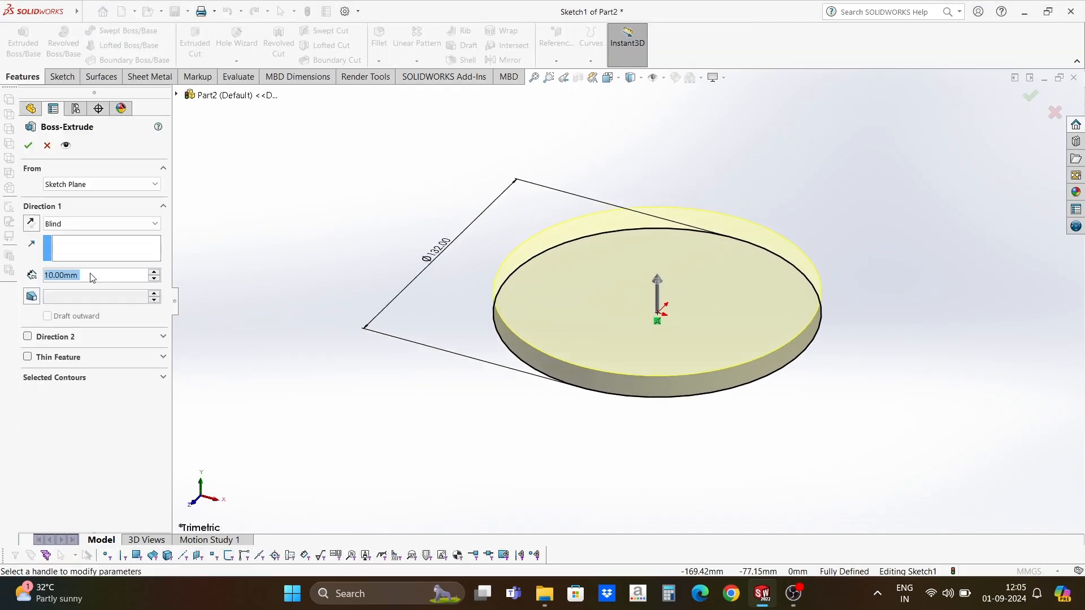
text(11)
key(Return)
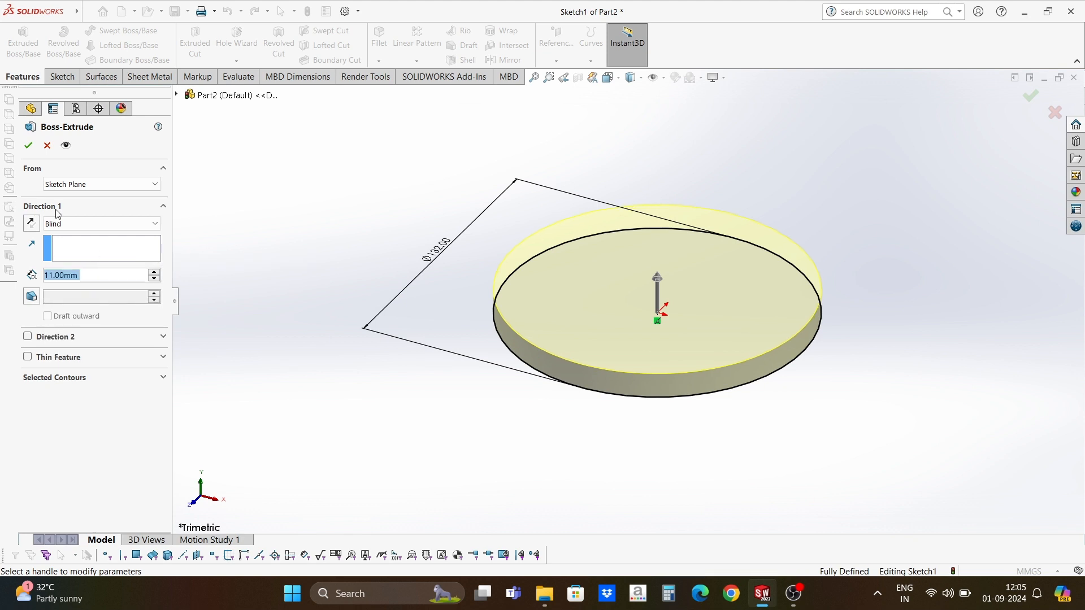
click(28, 145)
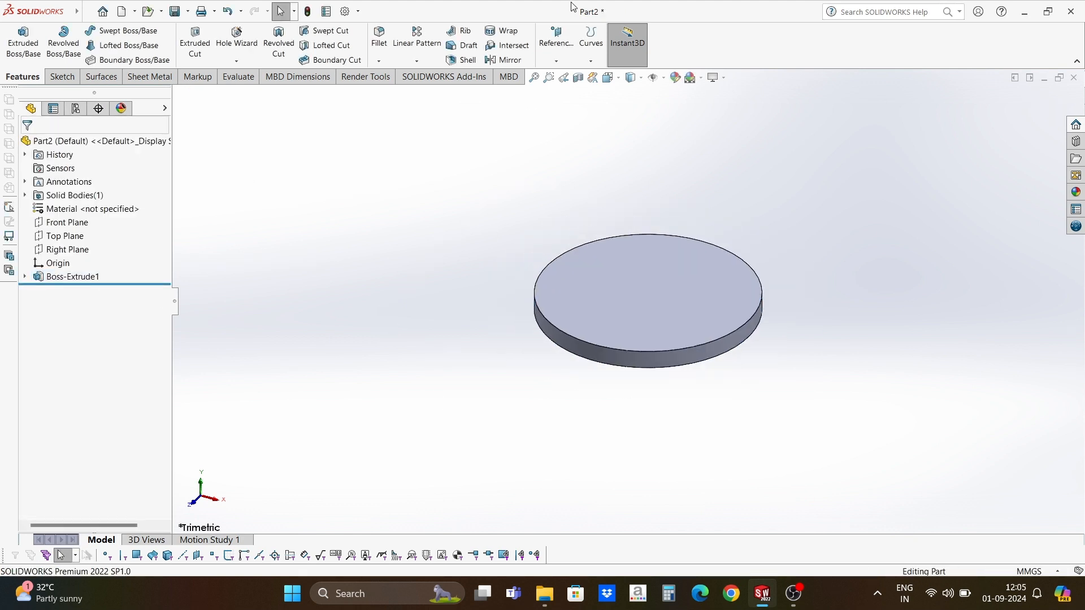
Create a reference plane offset 163 mm from the disc's bottom face, with the offset flipped so it lies above the disc.
click(568, 60)
click(564, 75)
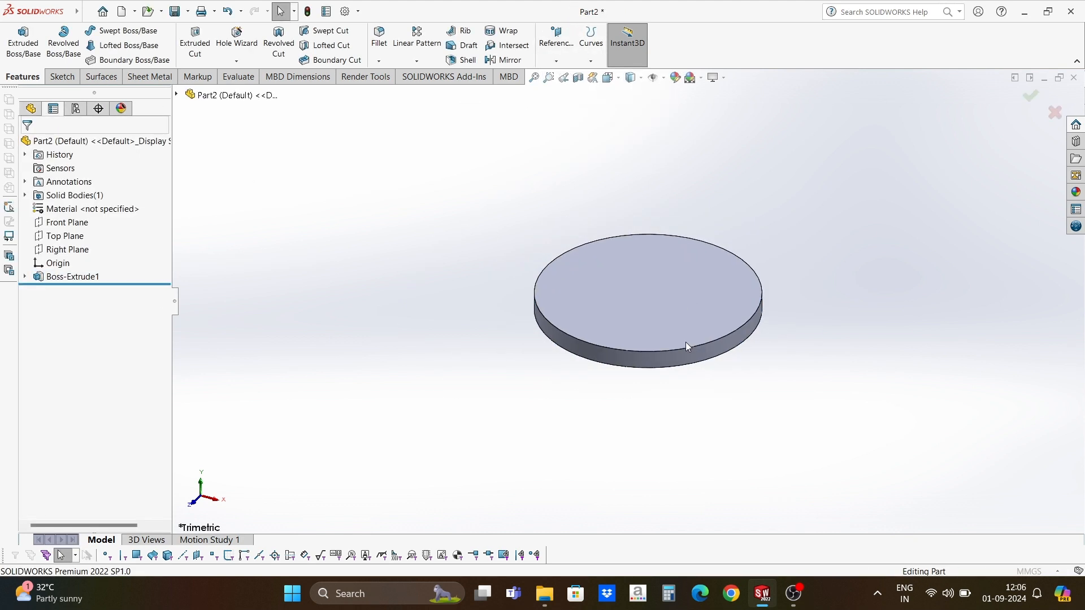
middle_drag(686, 342, 714, 388)
click(638, 297)
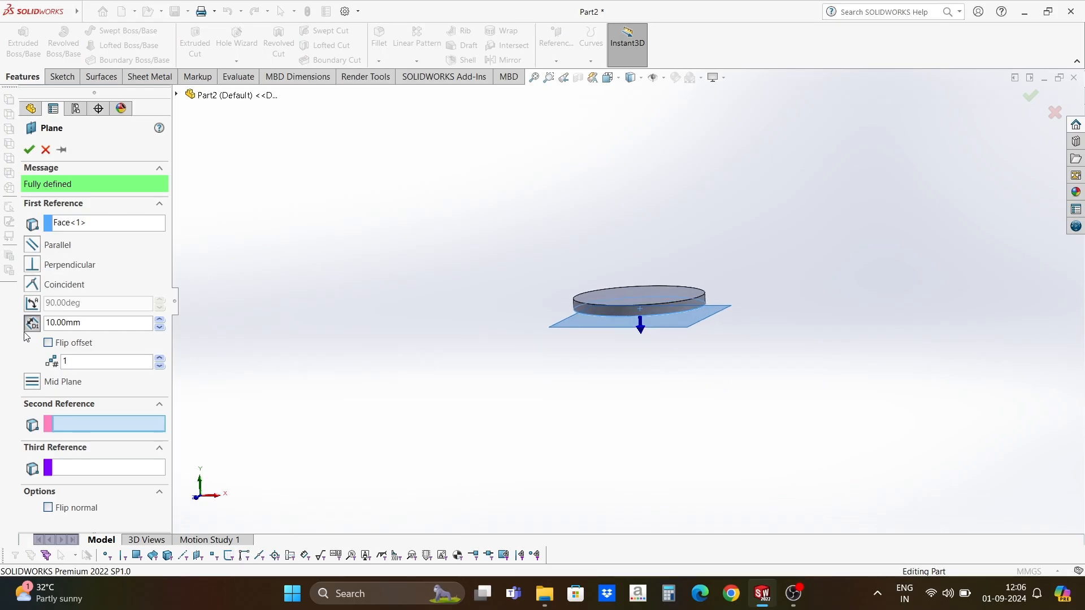
click(48, 343)
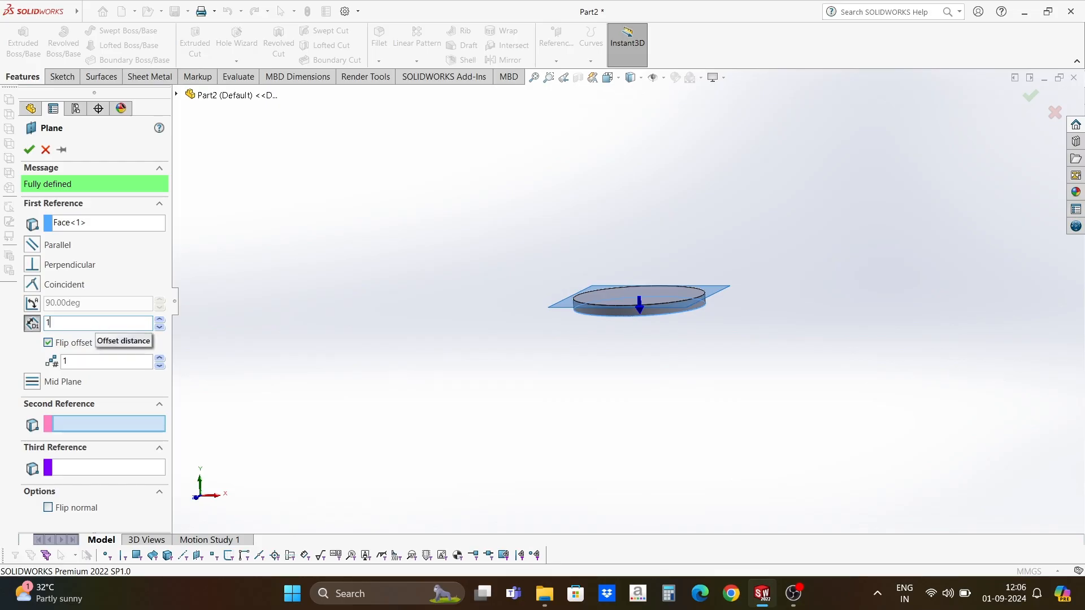
key(Return)
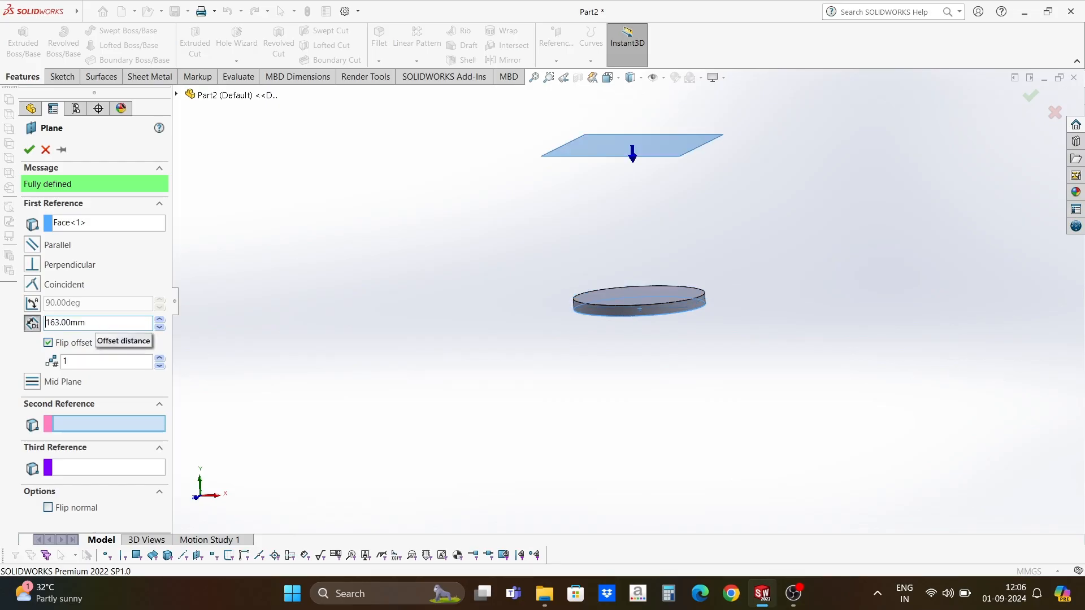
click(30, 149)
Sketch a centre rectangle about 177 by 143 mm around the origin on the new offset plane.
middle_drag(683, 244, 619, 272)
click(619, 273)
right_click(619, 272)
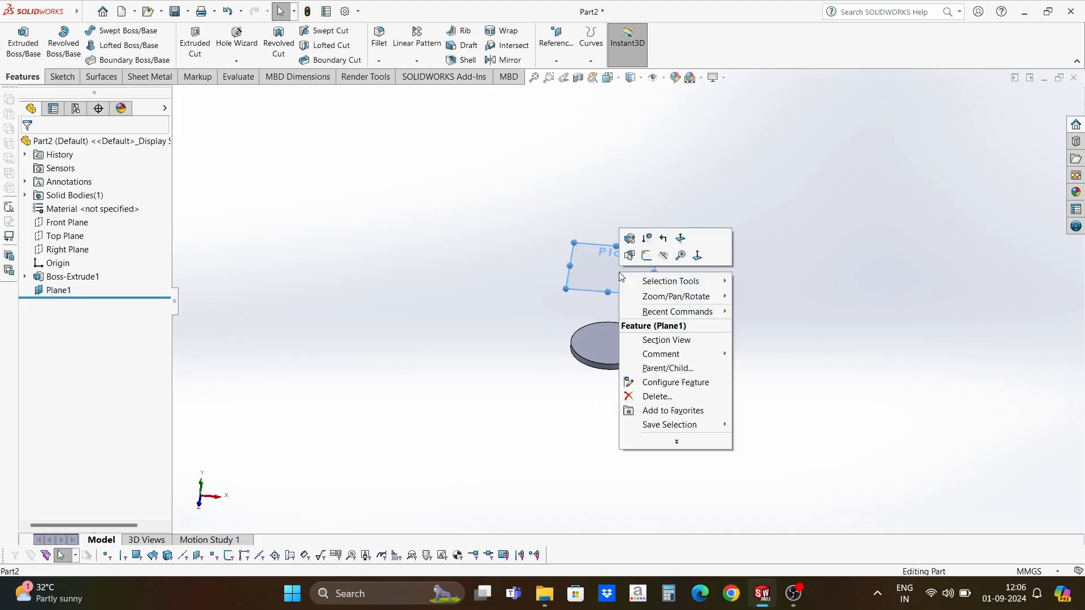
click(644, 256)
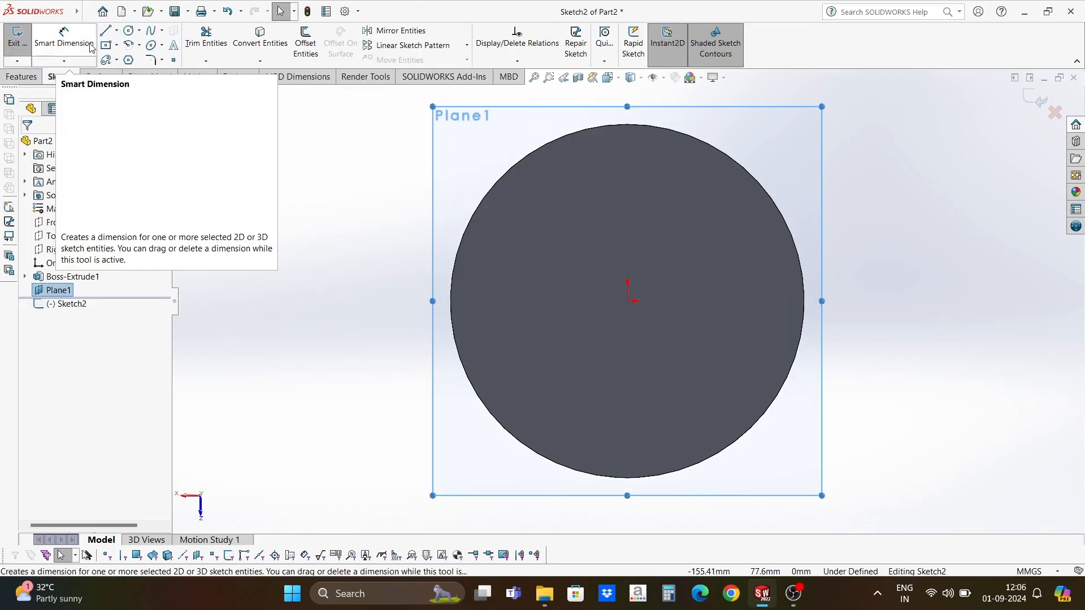
click(109, 48)
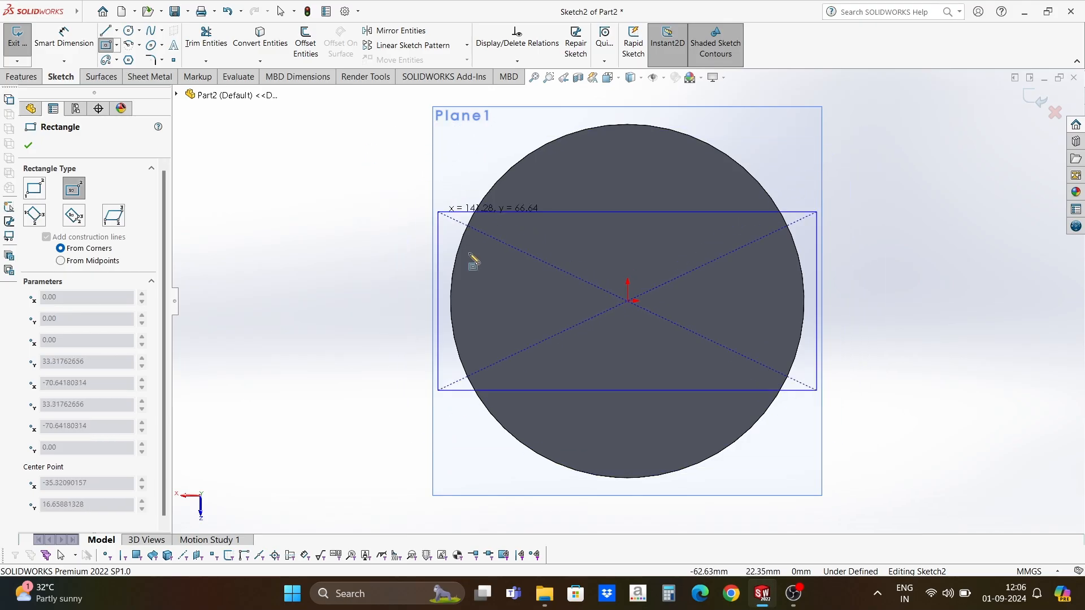
scroll(479, 233, up, 4)
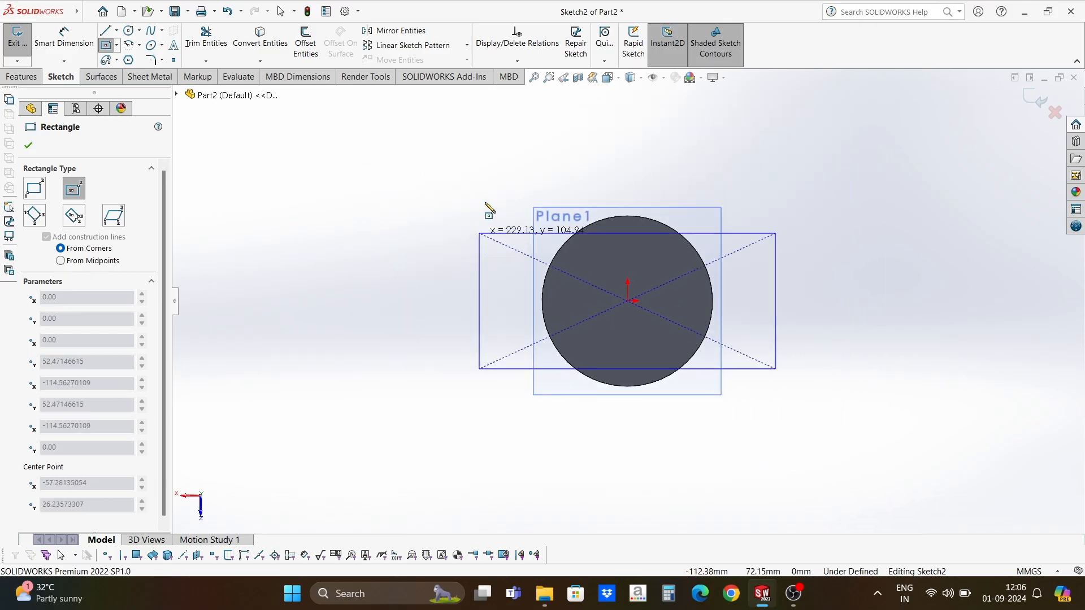
click(513, 208)
Dimension the rectangle's width and height to 120 mm each.
click(64, 38)
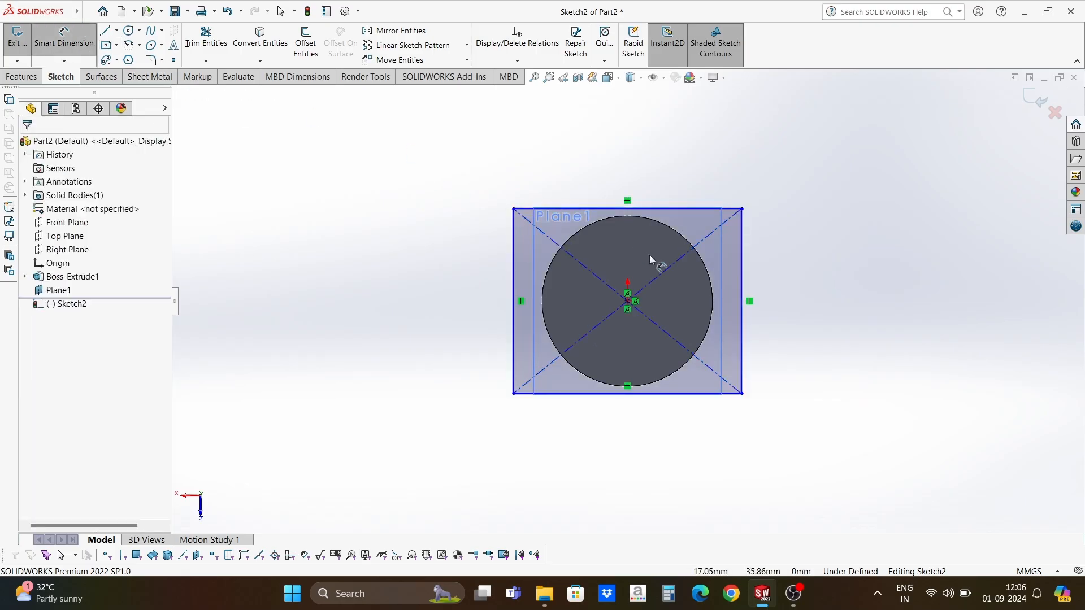
click(658, 208)
click(654, 171)
text(120)
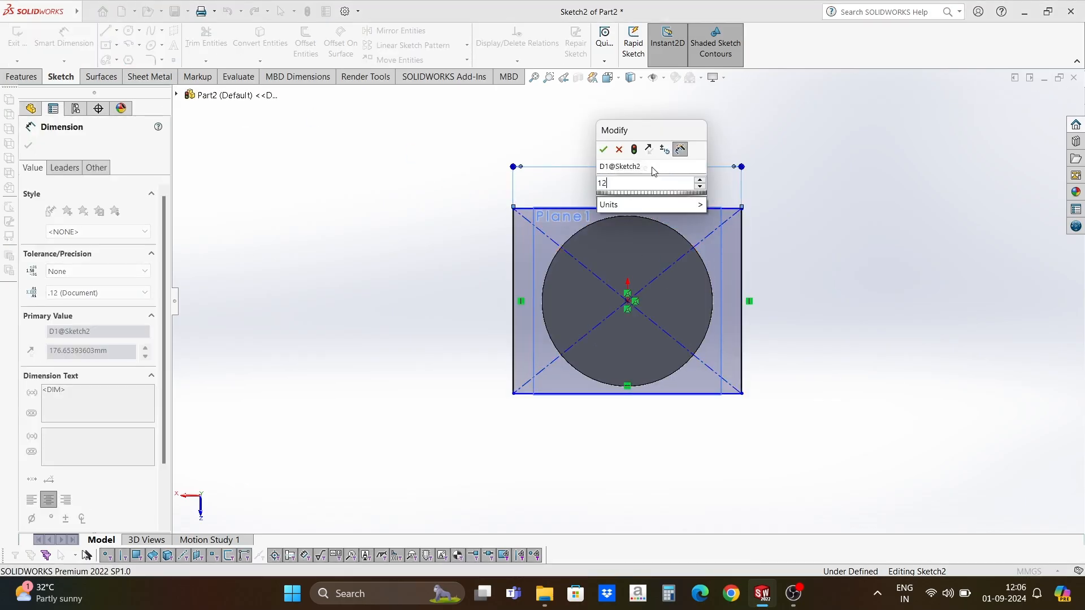
key(Return)
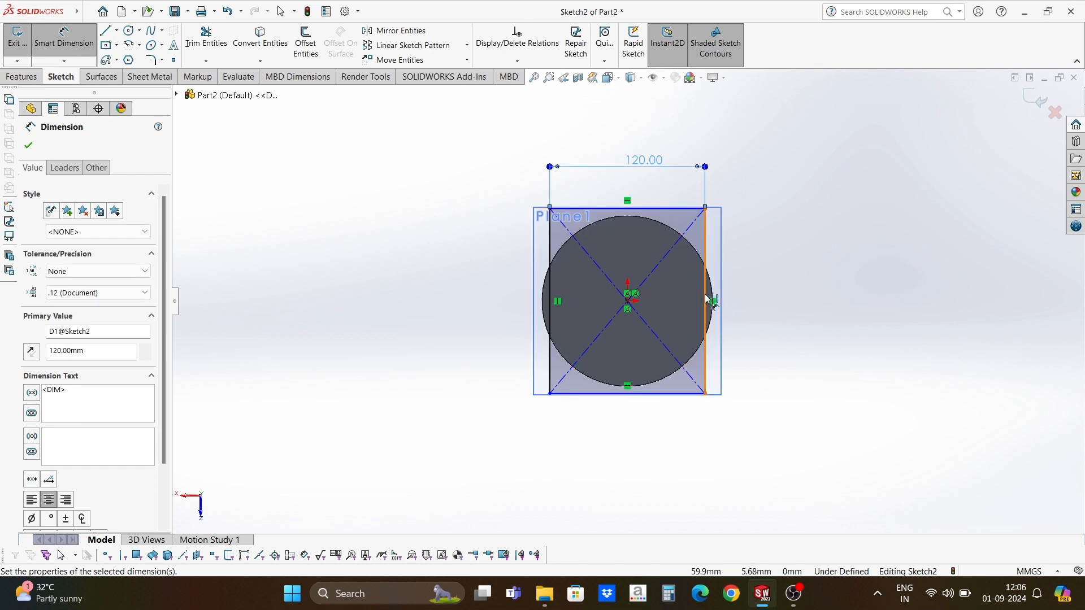
click(706, 302)
click(794, 302)
text(120)
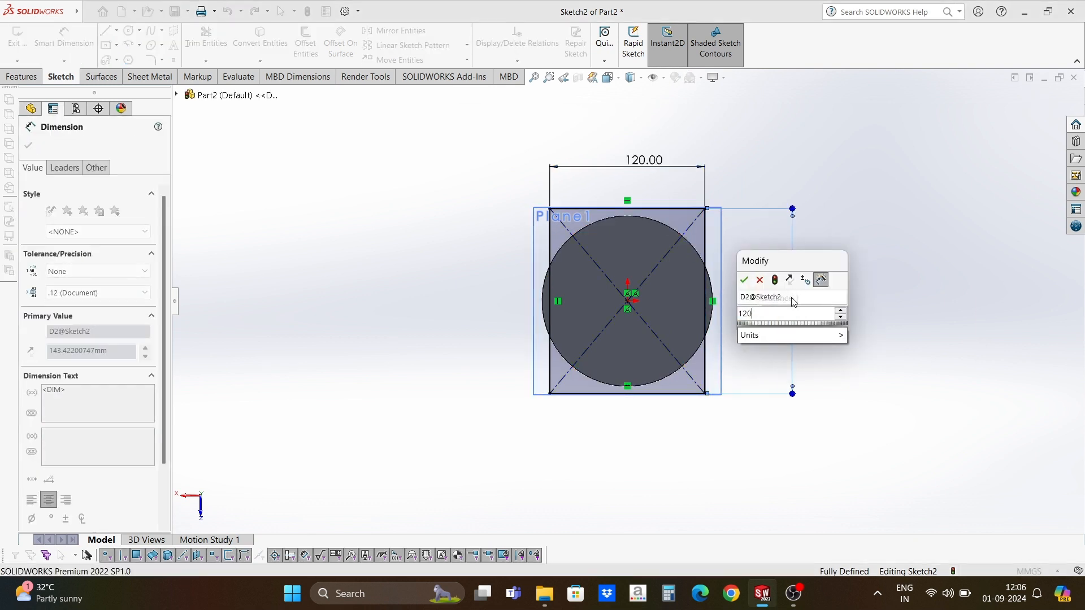
key(Return)
Extrude the 120 mm square as a blind boss 11 mm thick, downward toward the disc.
mouse_move(617, 265)
middle_down()
mouse_move(577, 426)
mouse_move(160, 151)
middle_up()
click(22, 77)
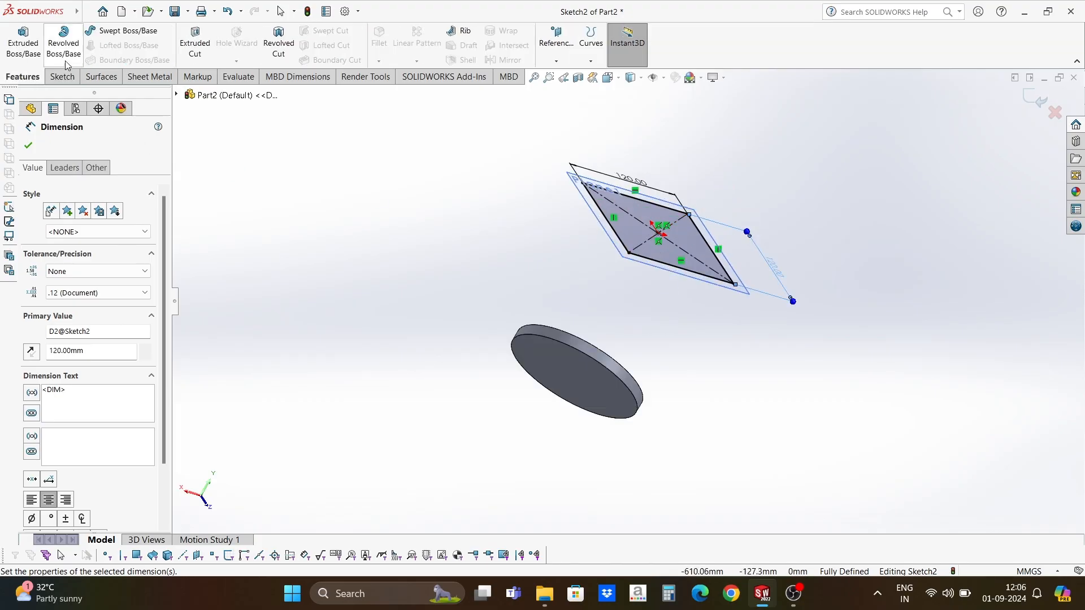
click(23, 43)
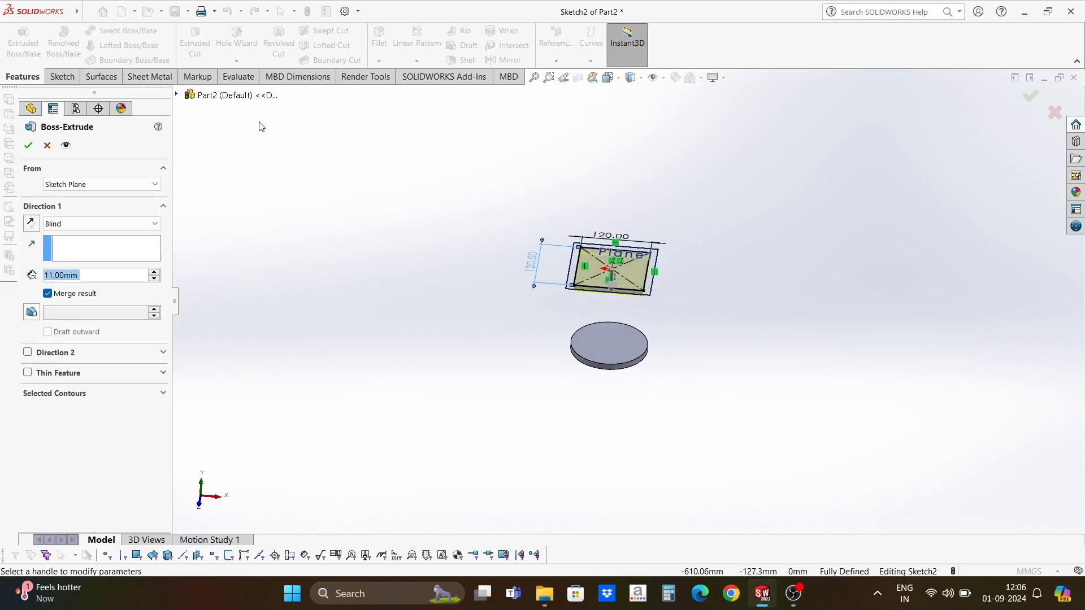
middle_drag(623, 350, 634, 254)
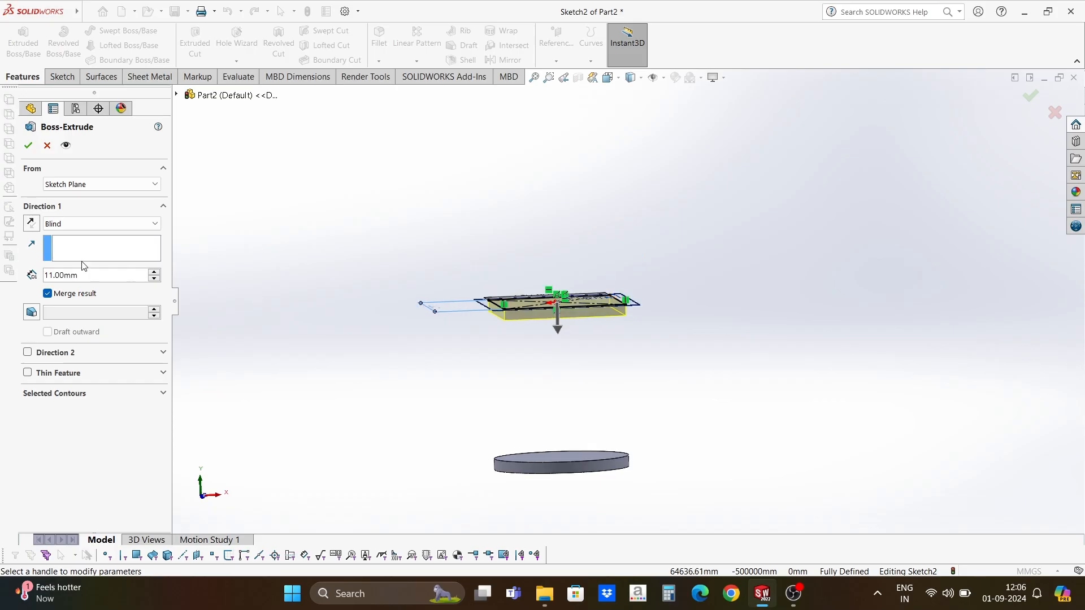
click(72, 225)
click(70, 223)
click(27, 146)
Hide the offset reference plane above the disc.
middle_drag(361, 222, 505, 399)
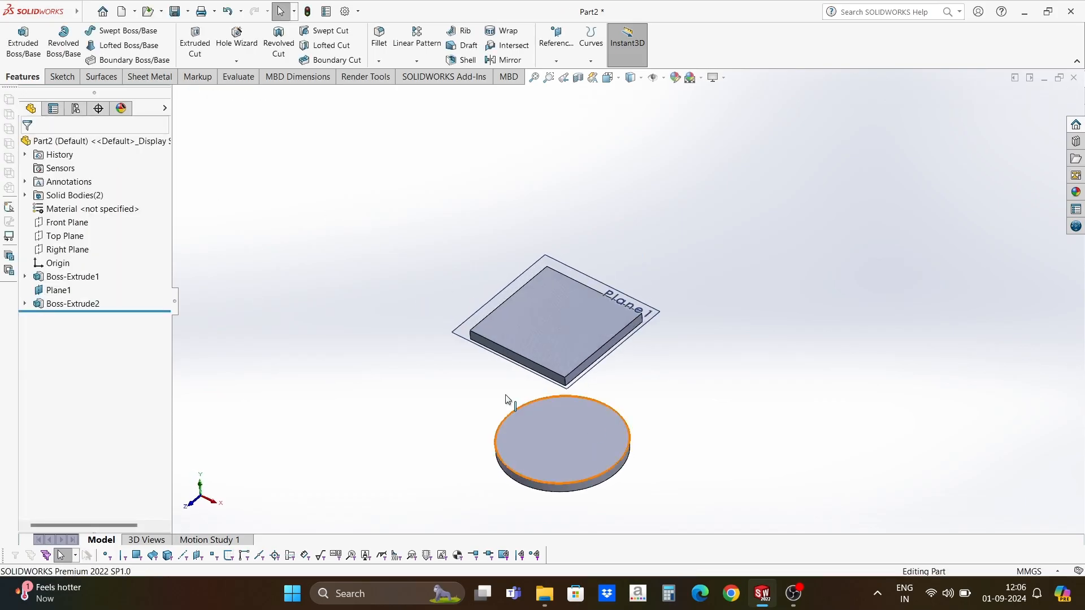
click(56, 291)
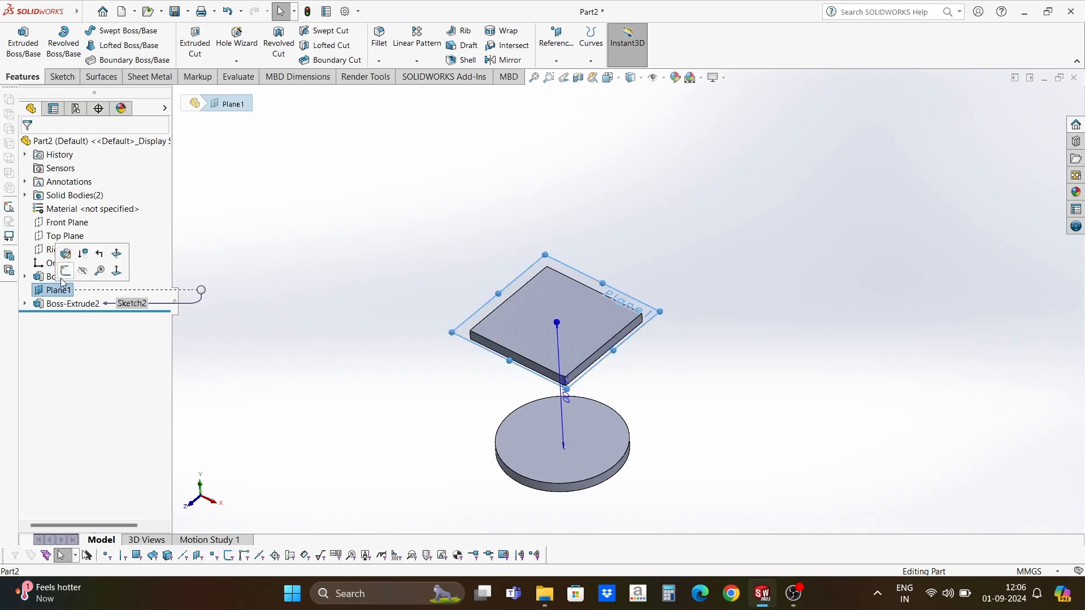
click(84, 272)
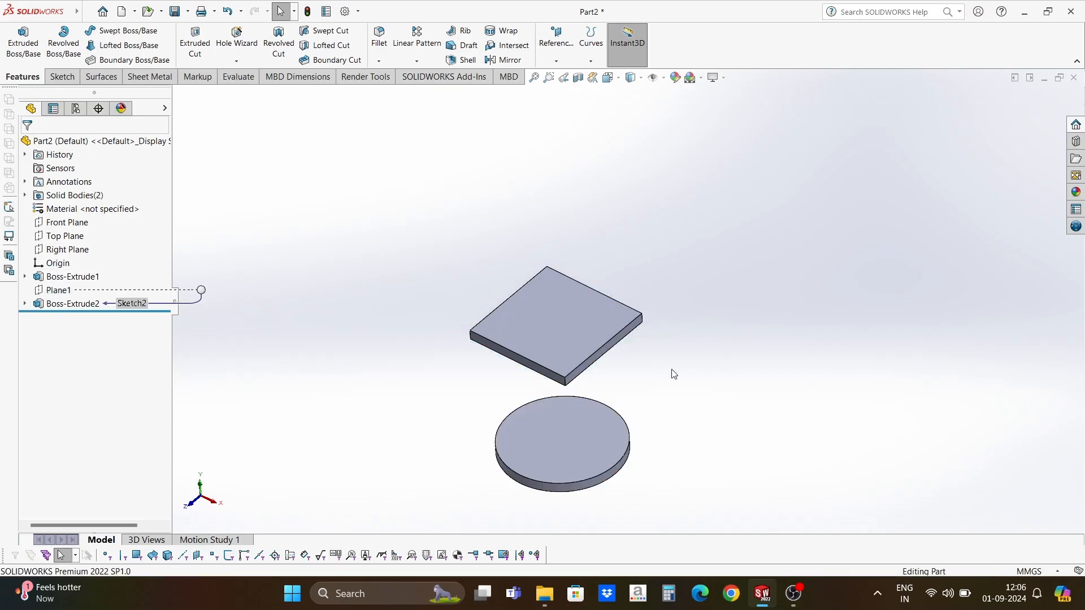
Start a sketch on the Front Plane and draw a vertical centerline about 233 mm long upward from the origin.
middle_drag(674, 374, 674, 308)
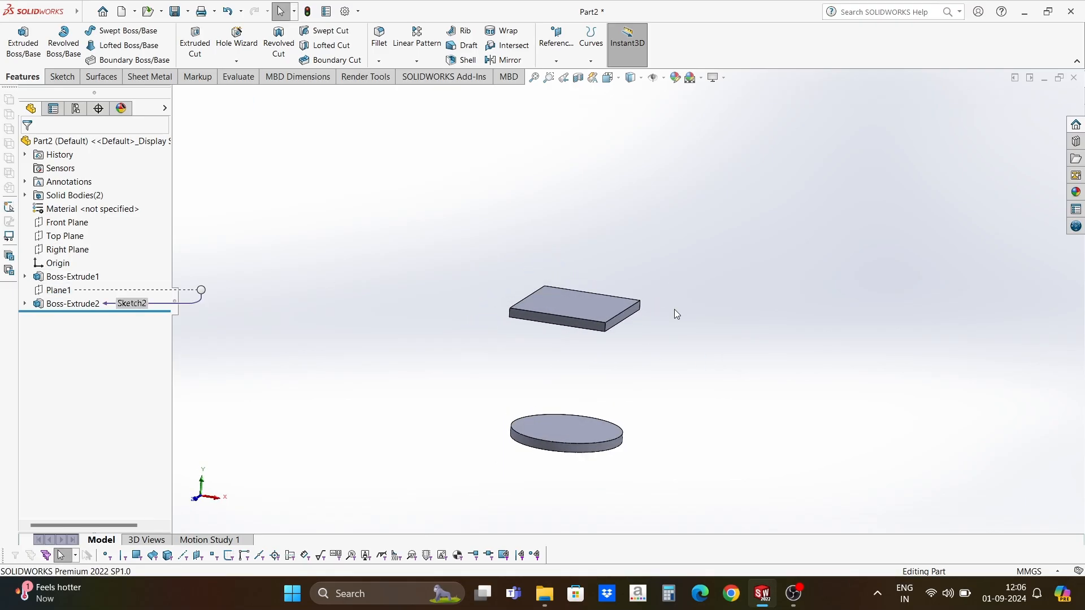
click(82, 225)
right_click(81, 223)
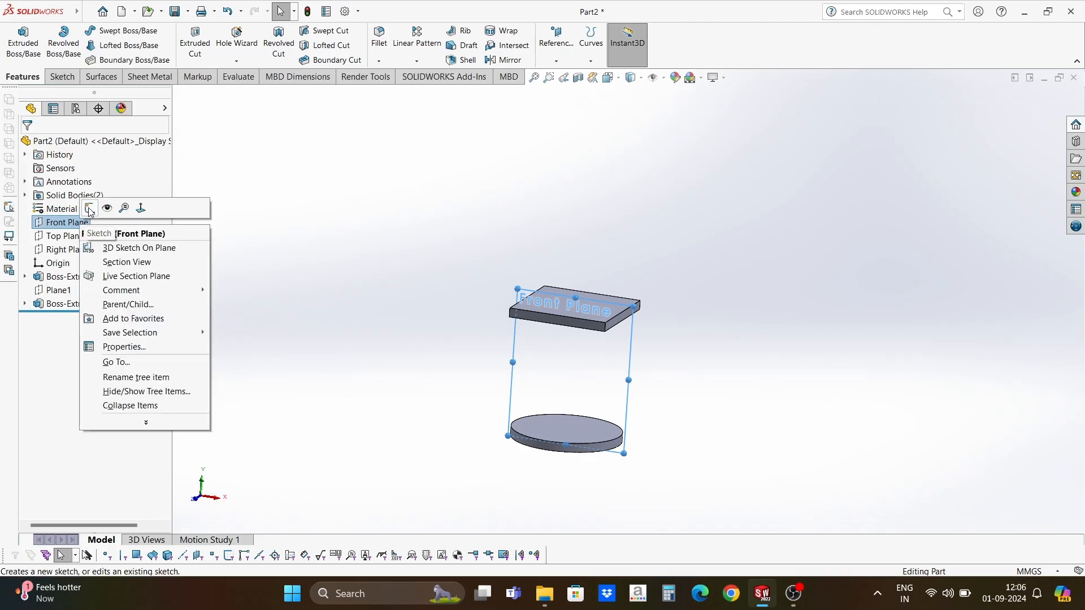
click(90, 208)
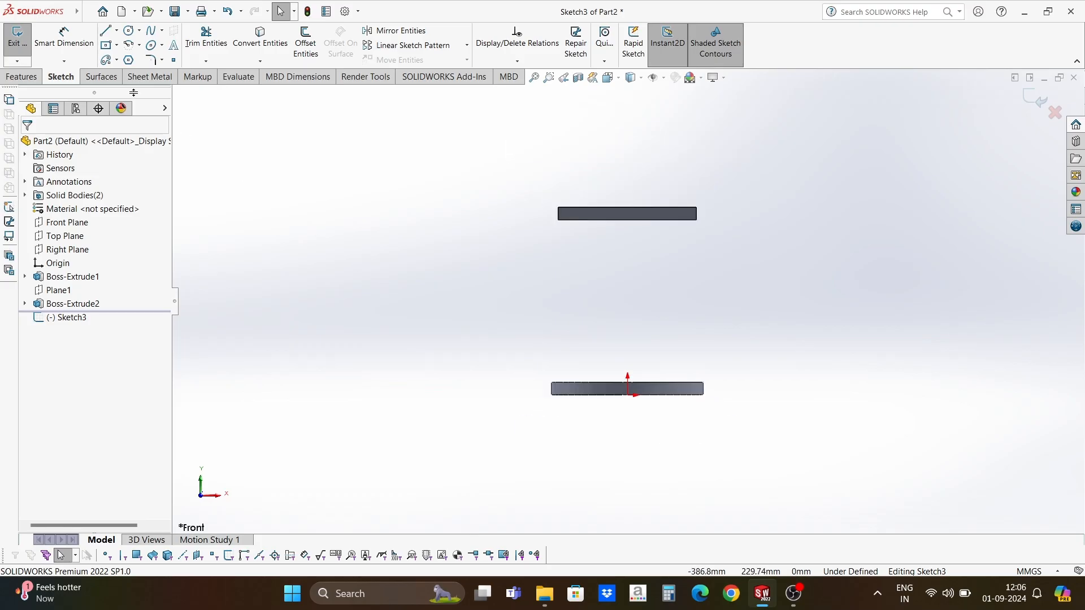
click(116, 31)
click(128, 57)
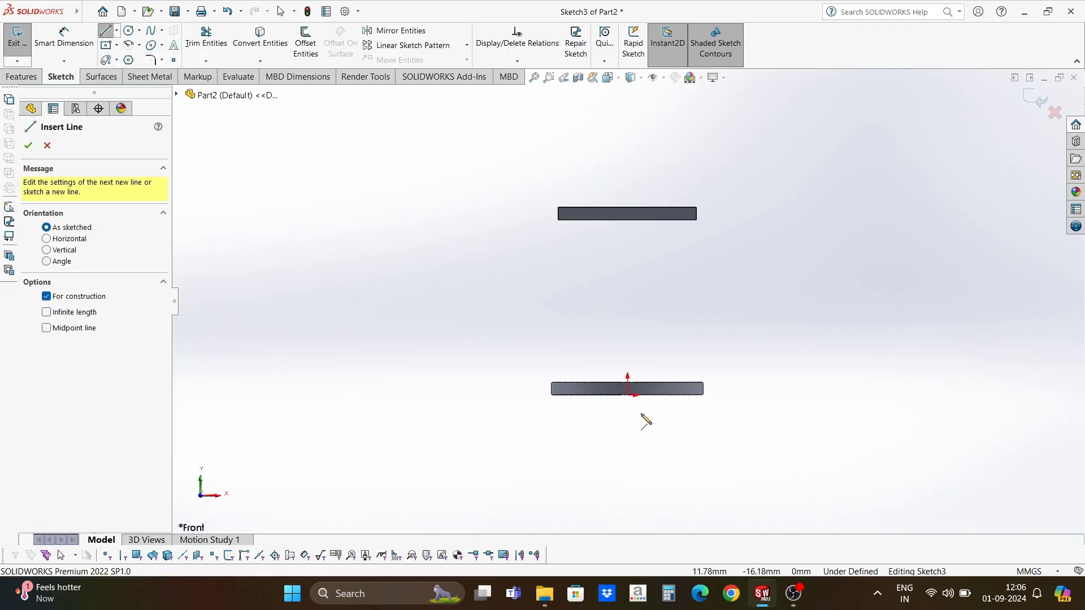
click(627, 393)
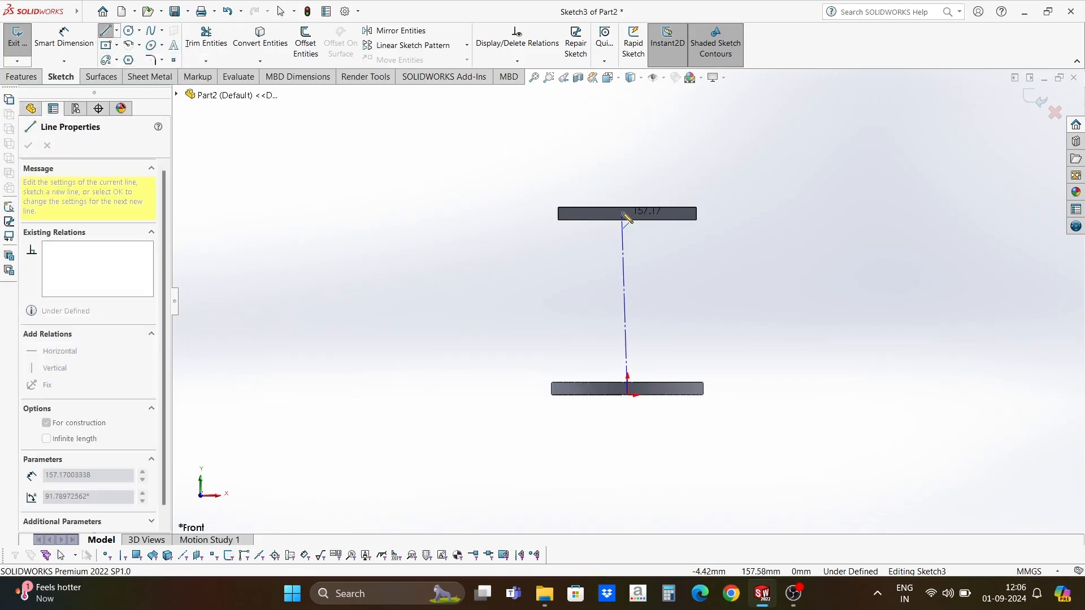
click(628, 126)
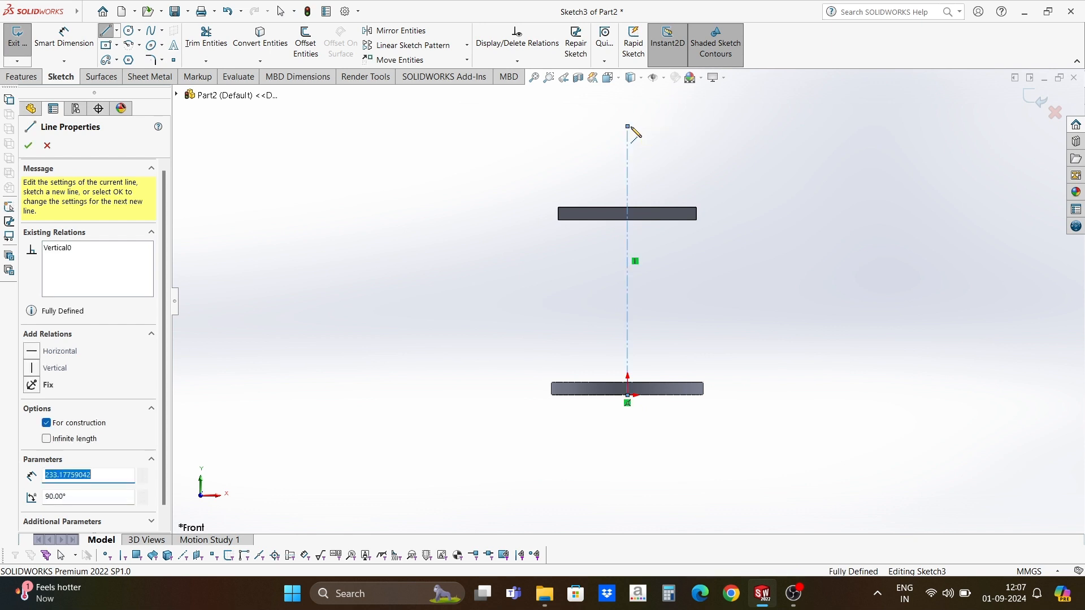
right_click(630, 126)
click(658, 136)
Sketch a closed, stepped, tapering half profile on the centerline between plate underside and disc top, about 55 mm wide at the plate and 141 mm tall.
click(105, 33)
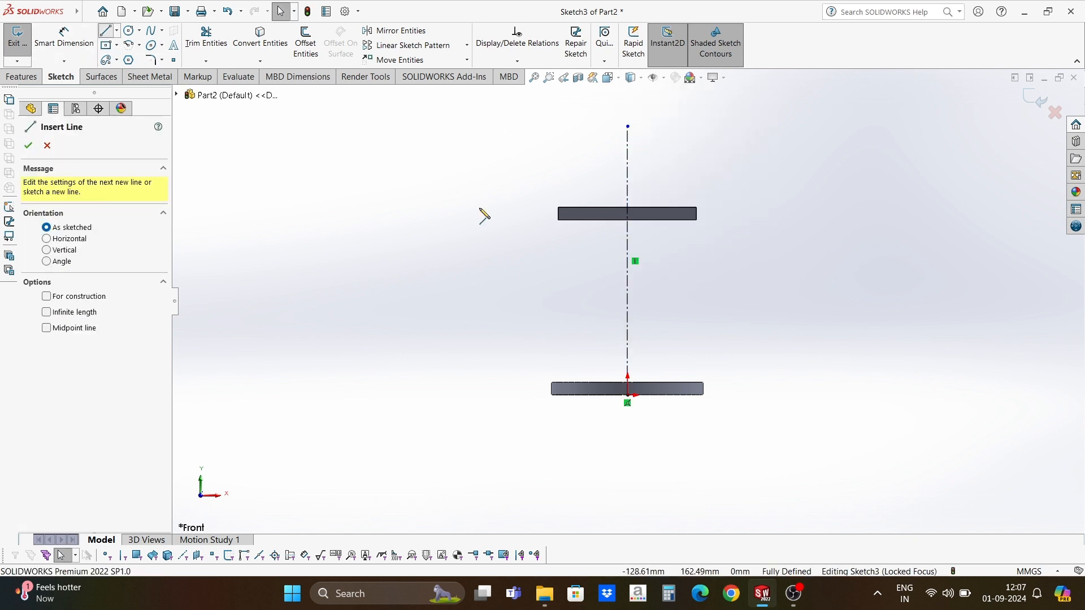
scroll(683, 226, down, 2)
click(695, 229)
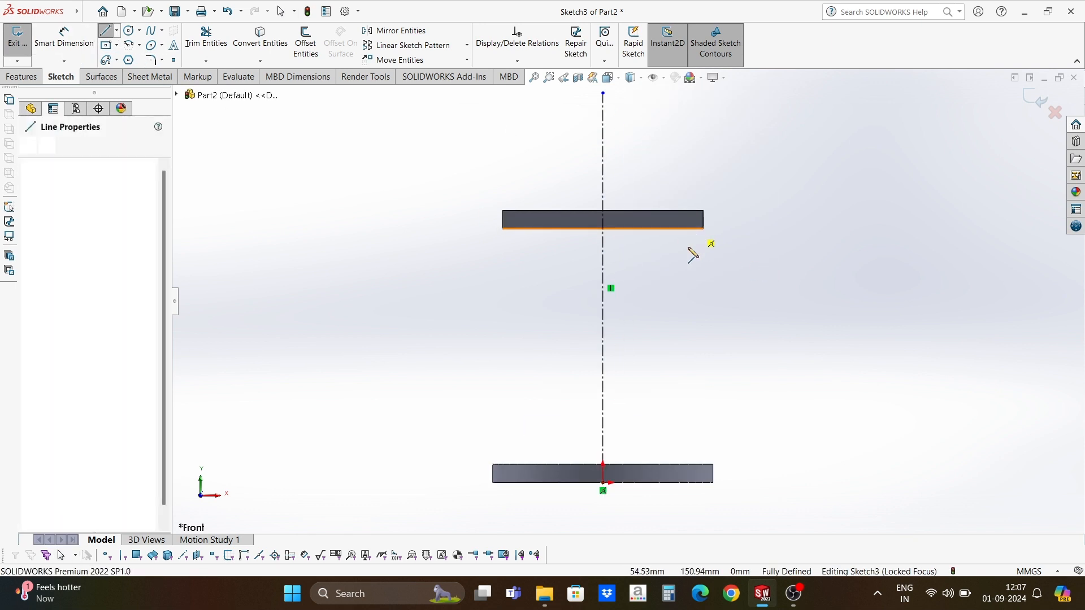
click(678, 258)
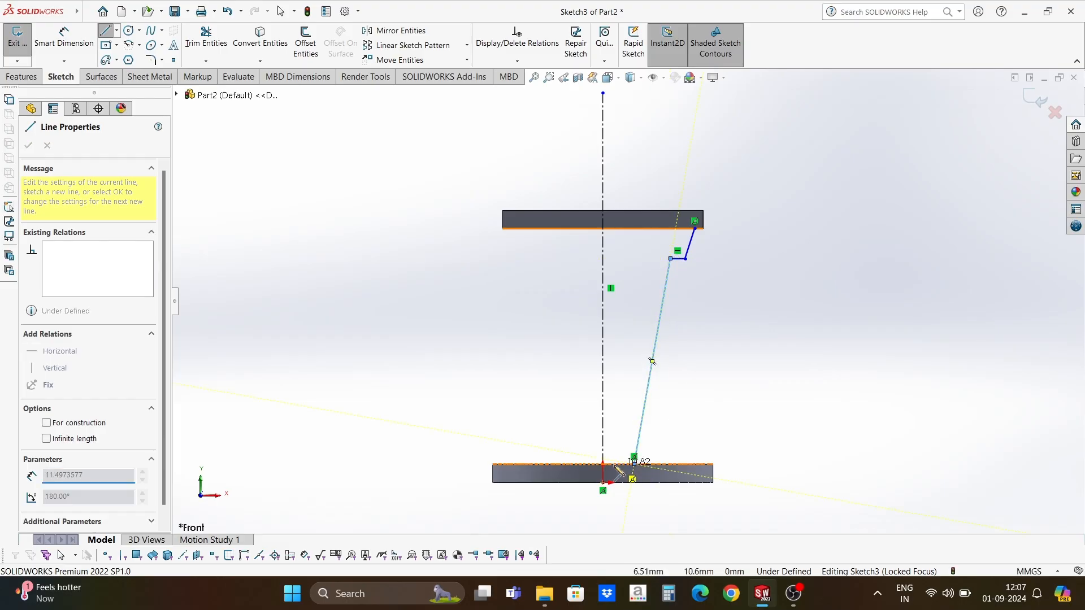
click(636, 464)
click(603, 463)
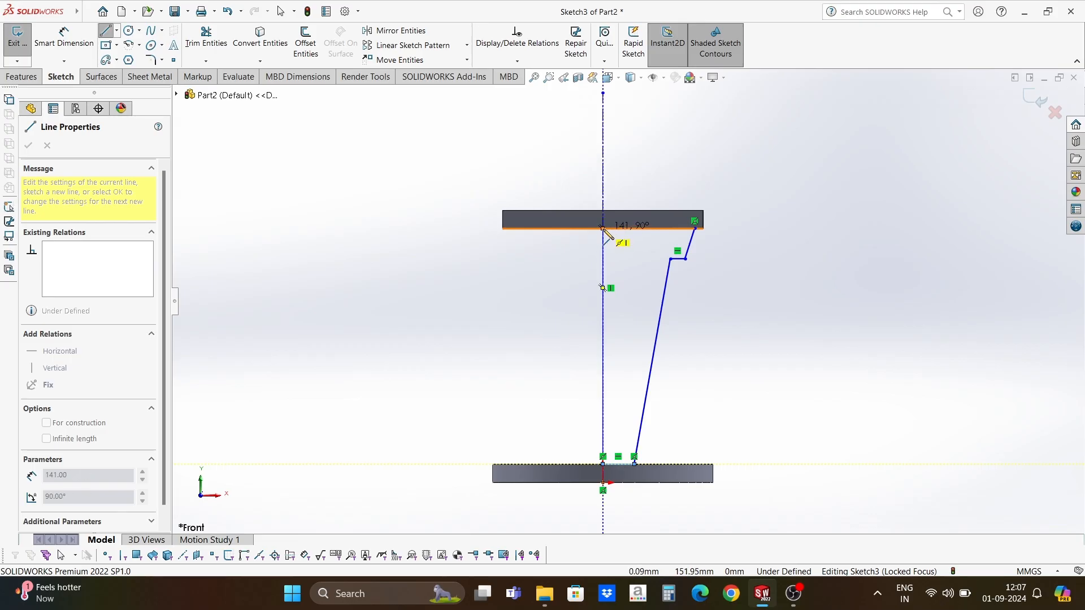
click(603, 228)
click(695, 229)
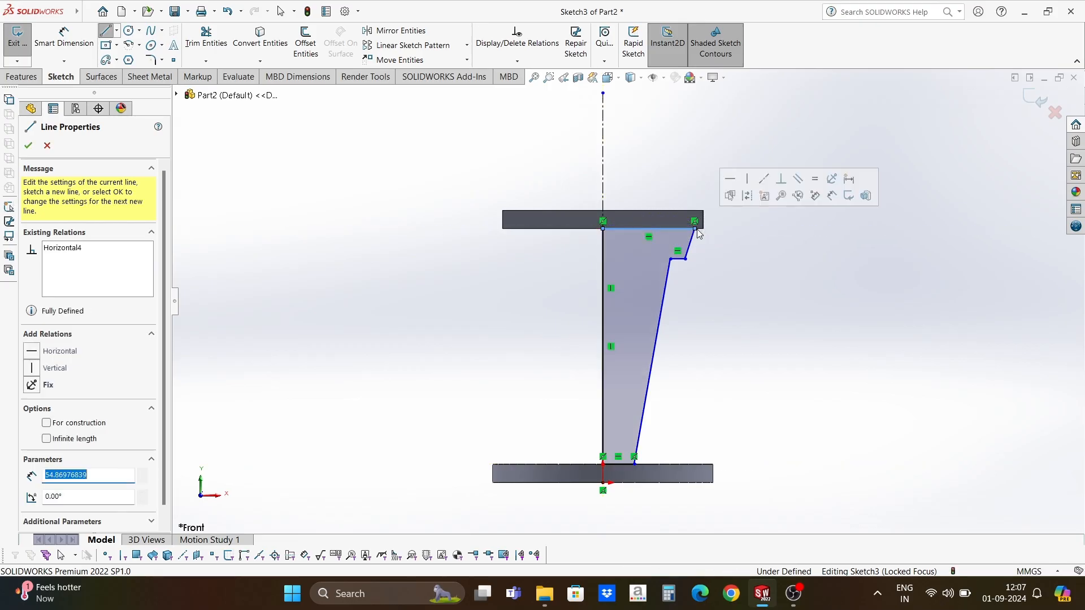
right_click(698, 226)
click(721, 238)
Dimension the profile's outer corner at the plate underside as a doubled distance across the centerline of 112 mm.
mouse_move(686, 290)
middle_down()
mouse_move(659, 310)
mouse_move(678, 266)
middle_up()
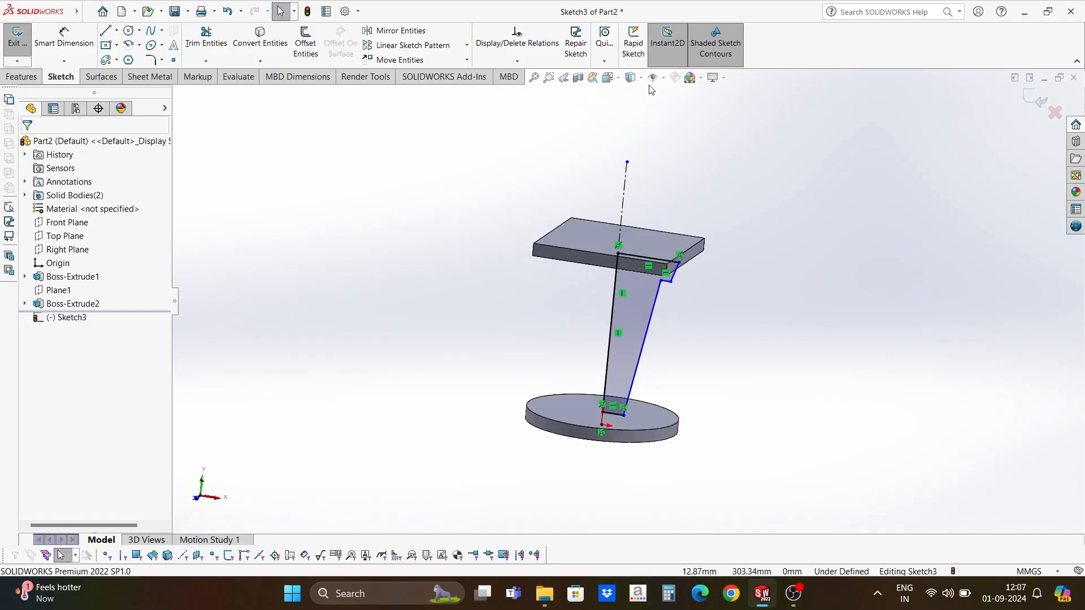
click(609, 77)
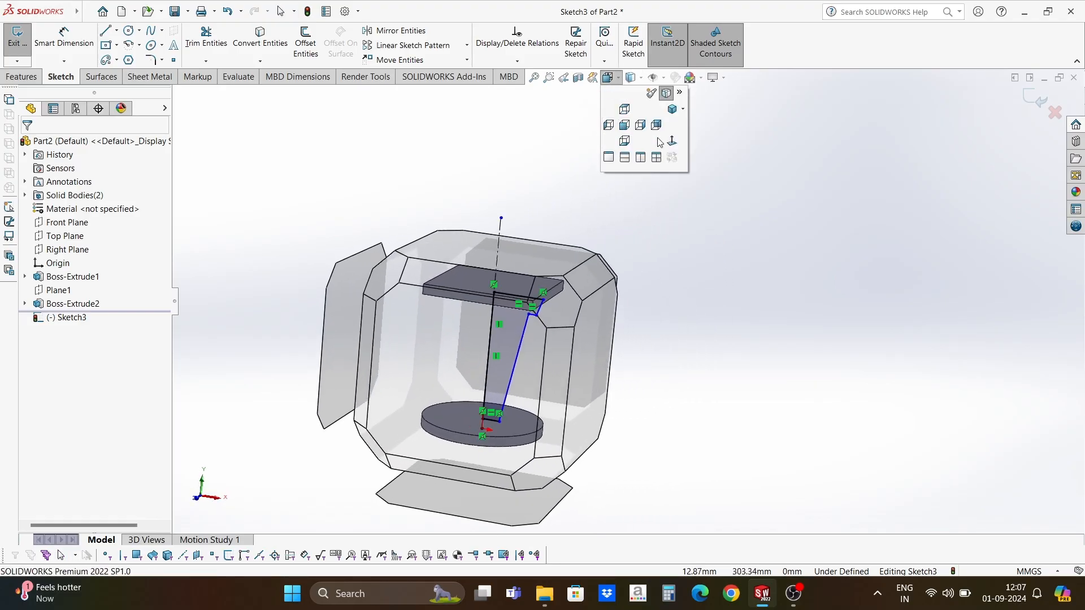
click(670, 142)
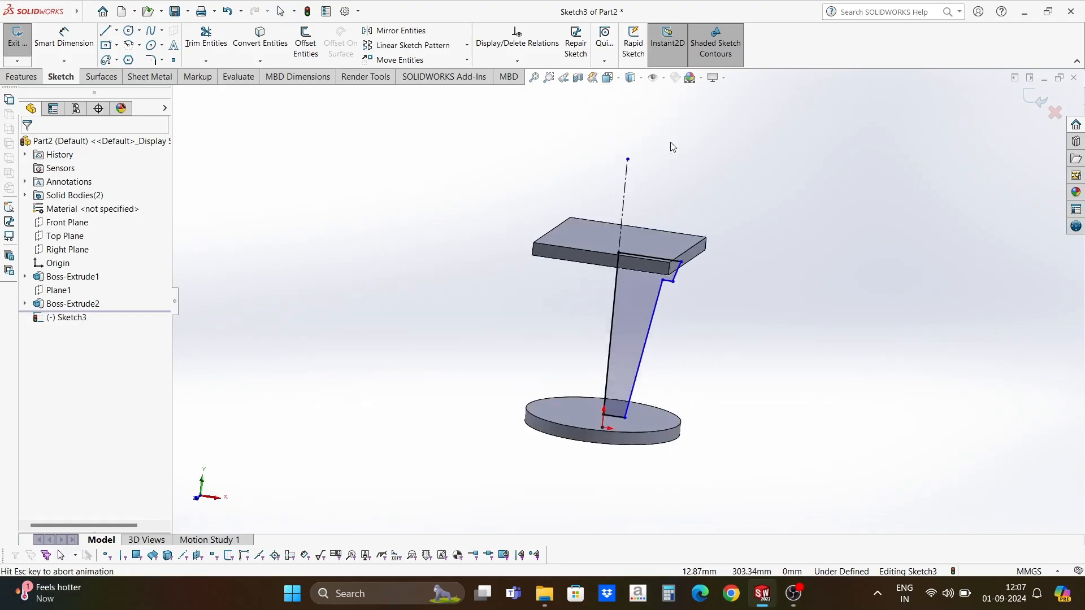
click(88, 48)
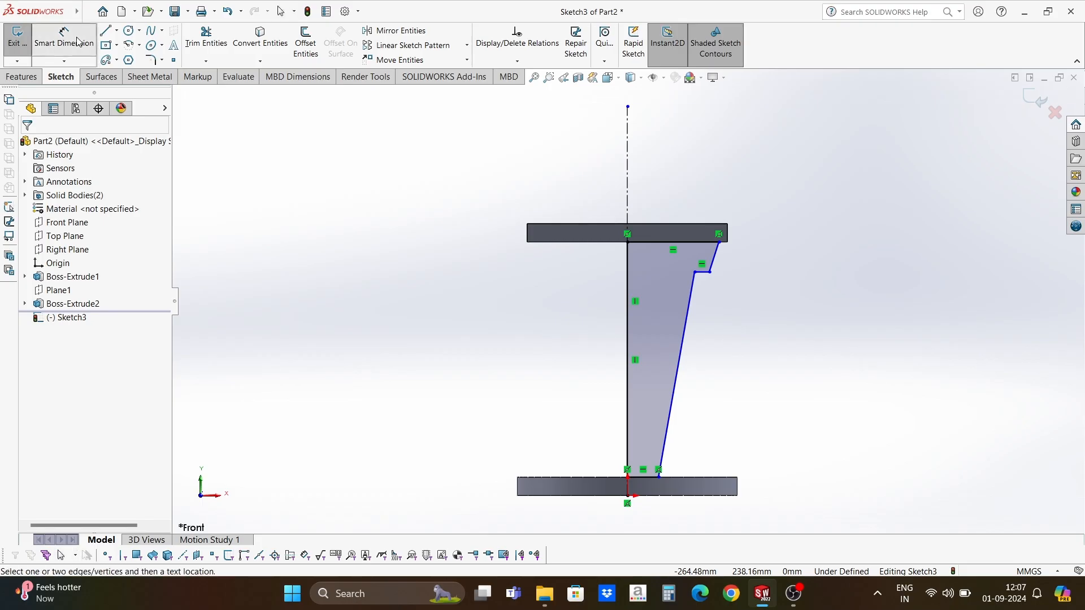
click(719, 243)
click(628, 186)
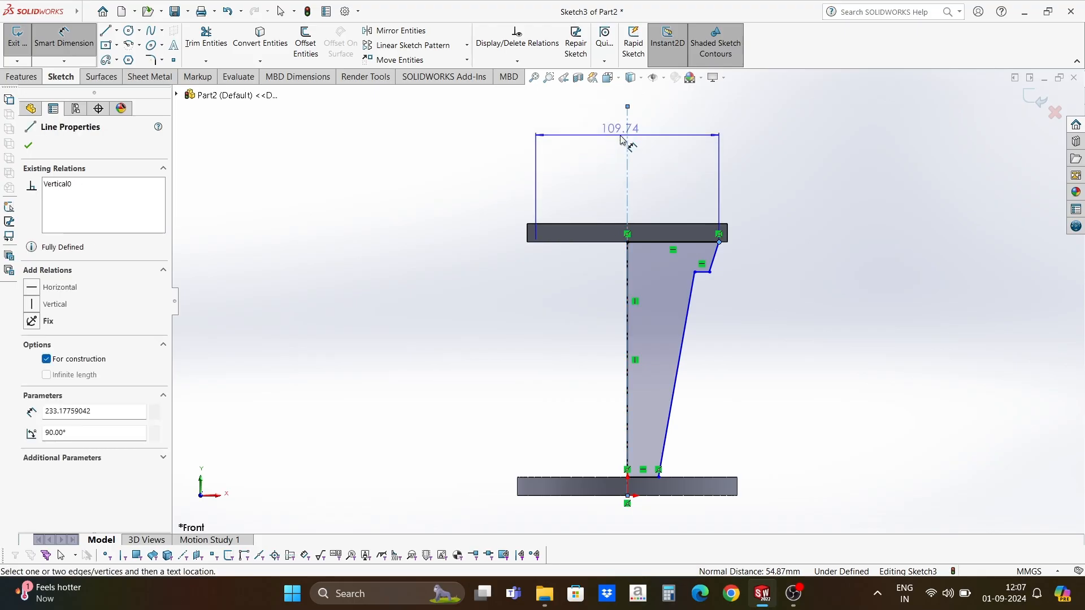
click(621, 139)
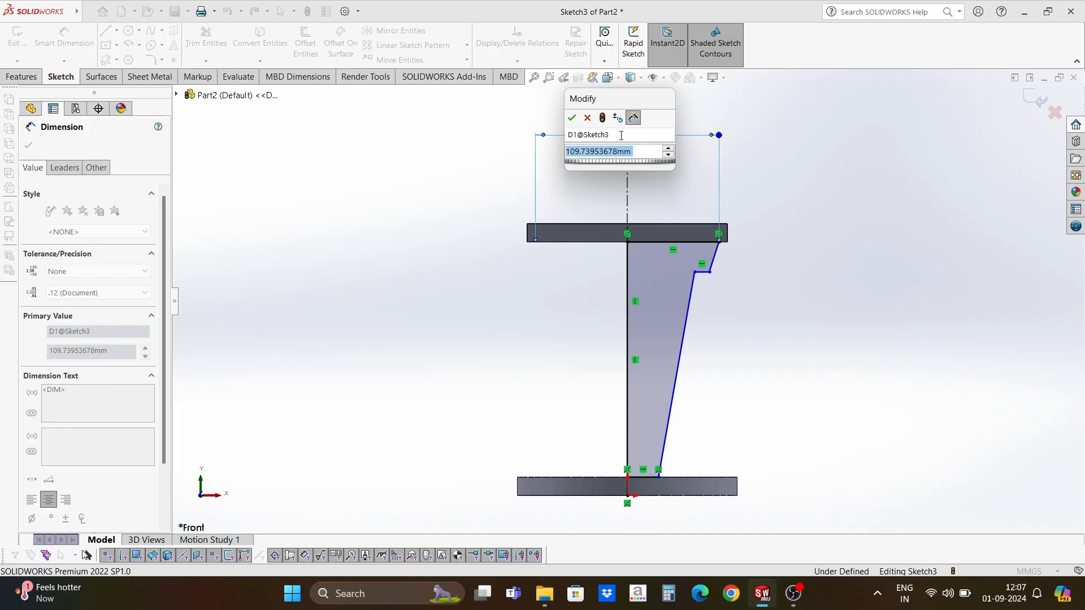
text(112)
key(Return)
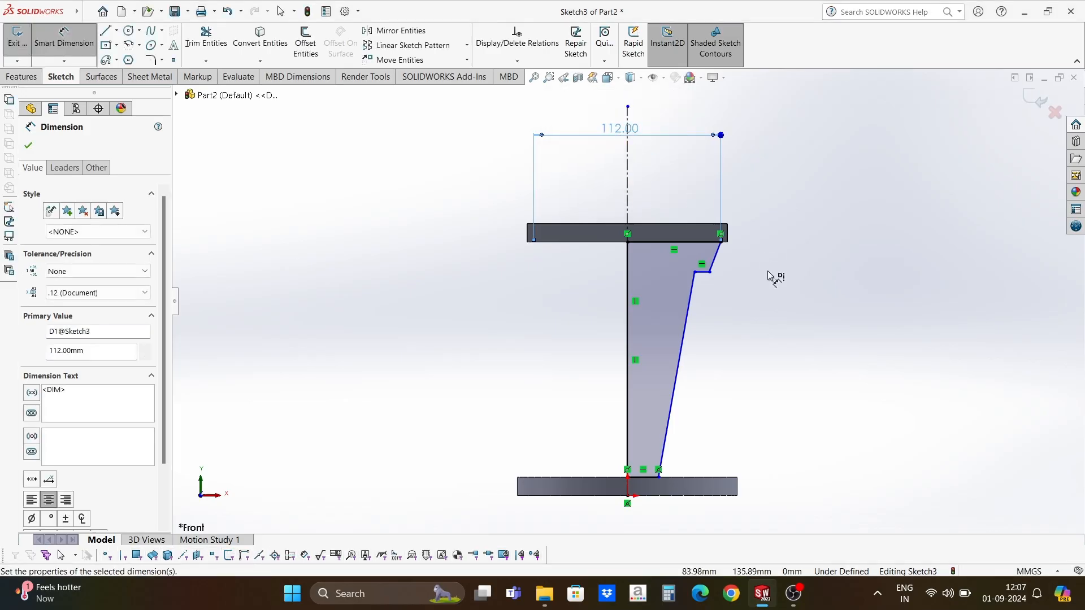
Dimension the step's outer and inner corners as doubled distances across the centerline of 105 mm and 94 mm.
click(709, 272)
click(628, 179)
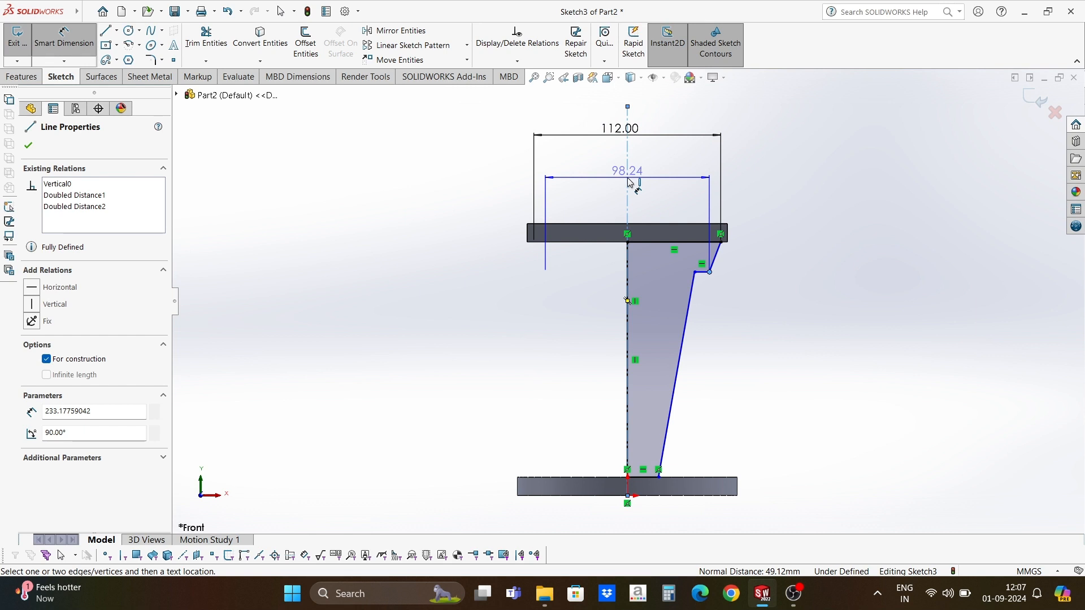
click(631, 182)
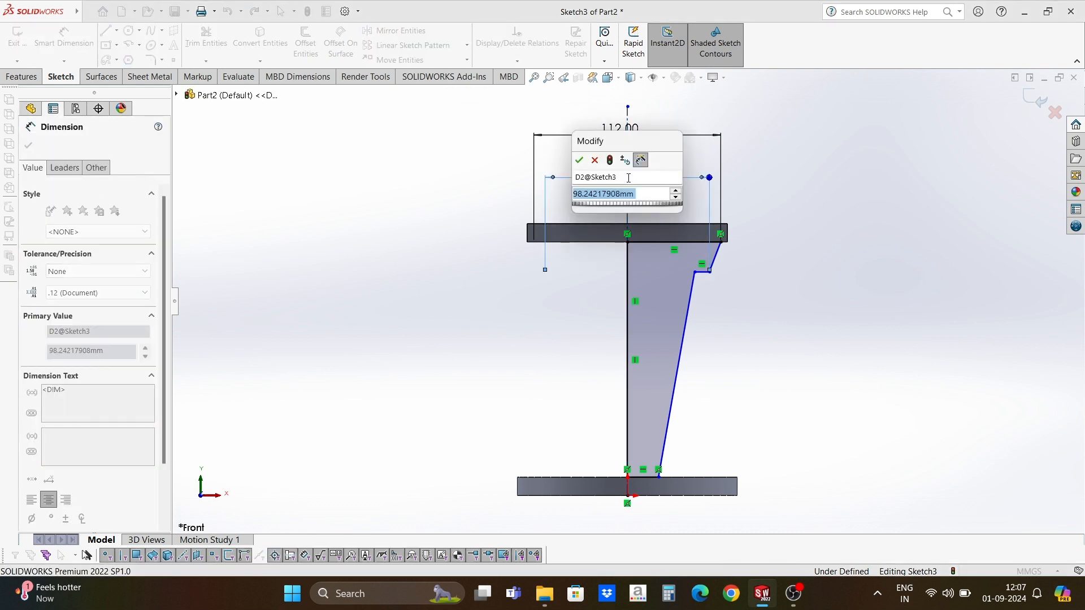
text(105)
key(Return)
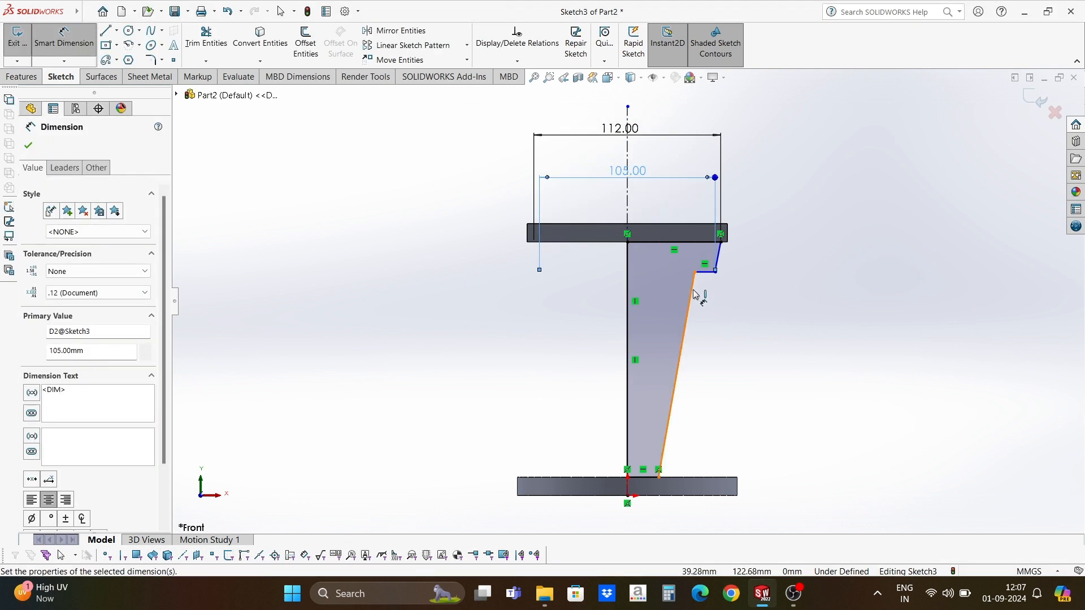
click(695, 272)
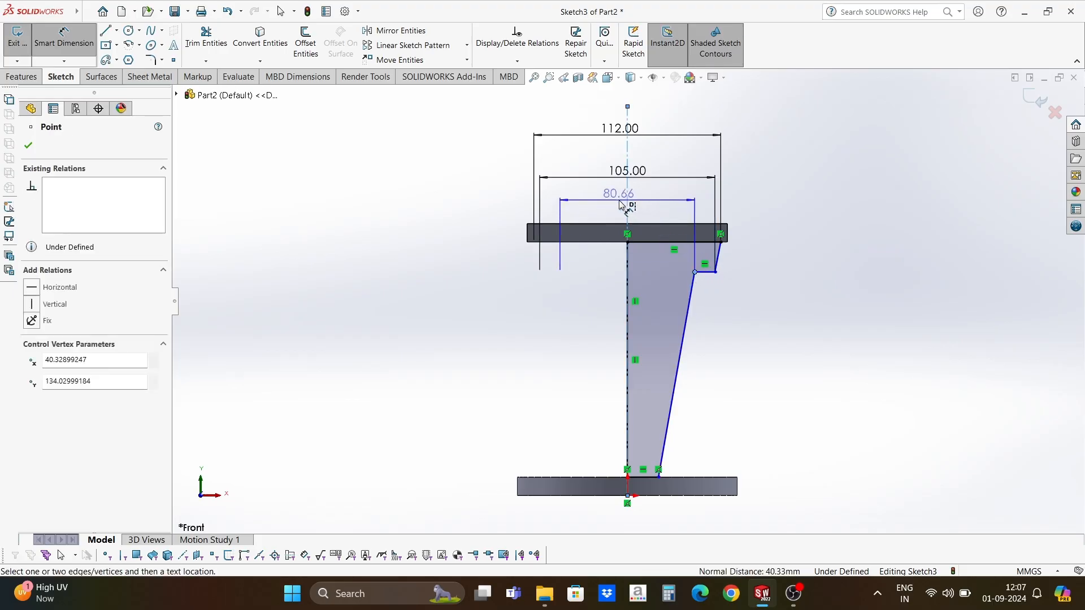
click(619, 201)
text(94)
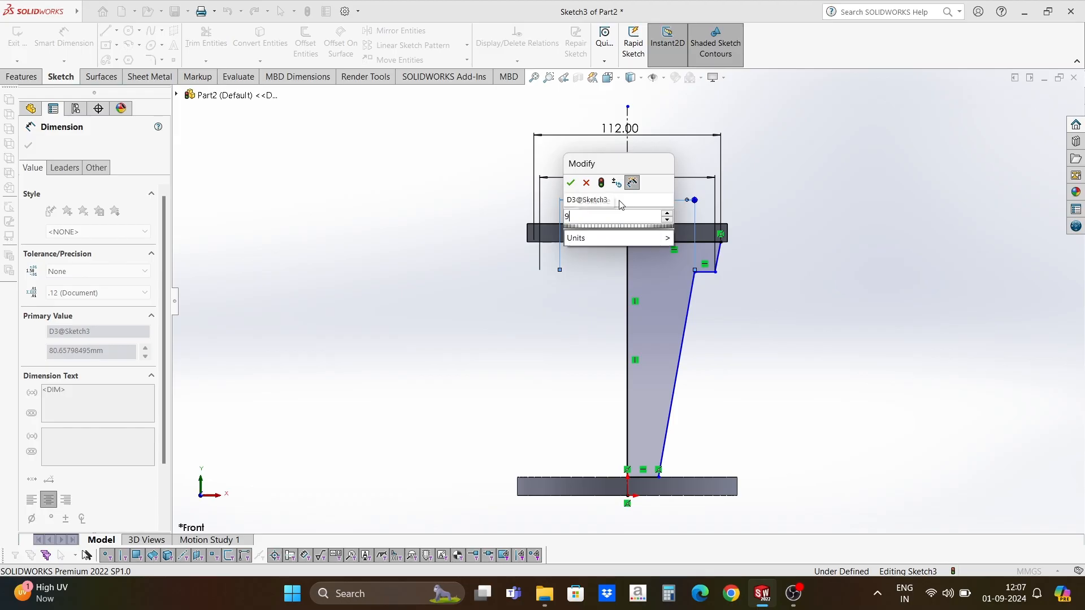
key(Return)
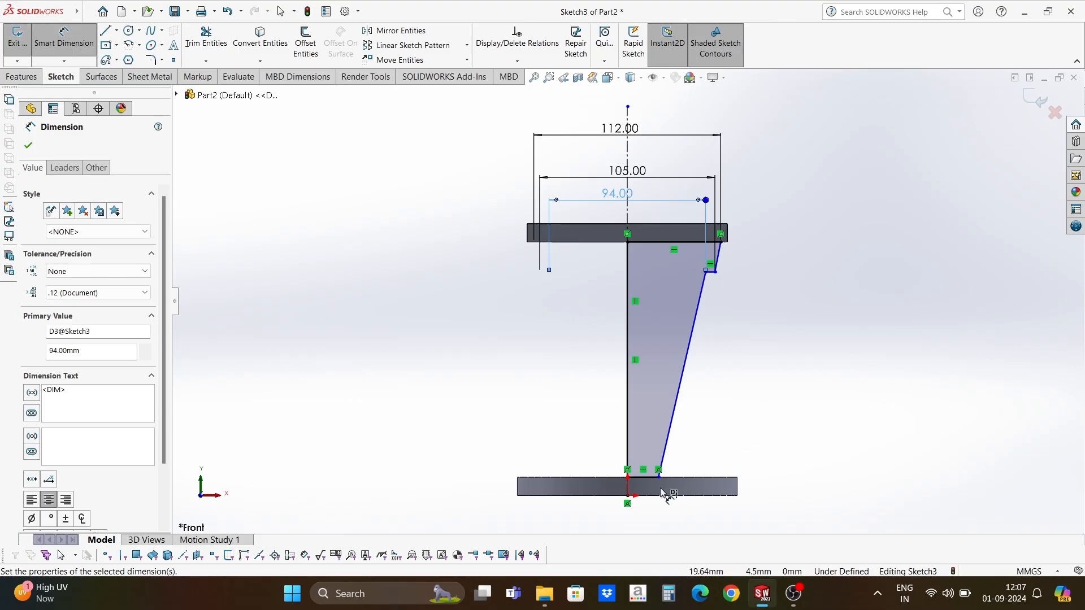
Dimension the profile's lower corner on the disc as a doubled distance across the centerline of 64 mm.
click(658, 478)
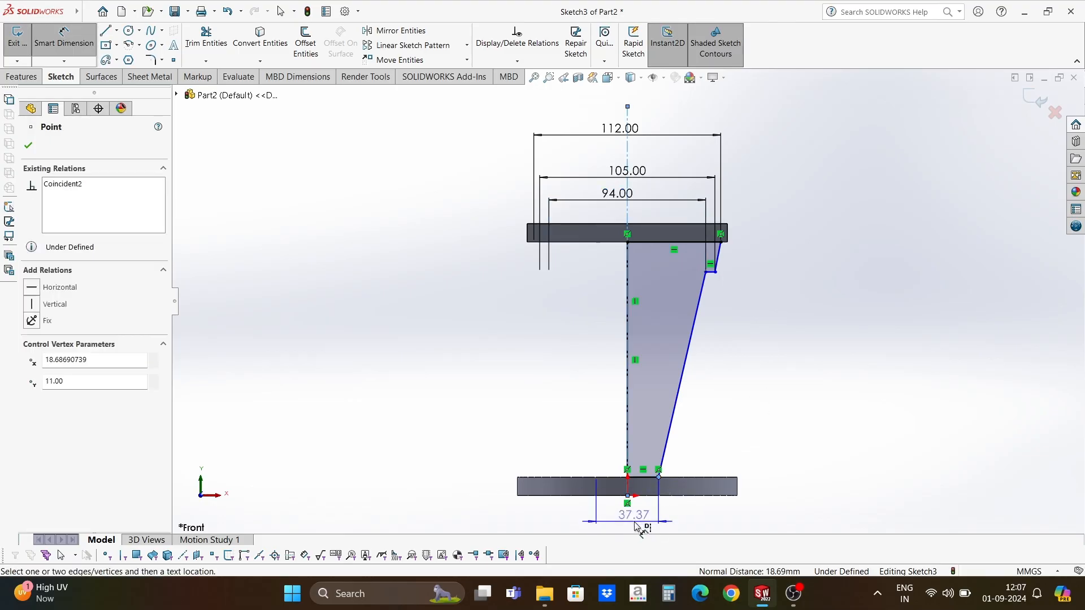
click(636, 526)
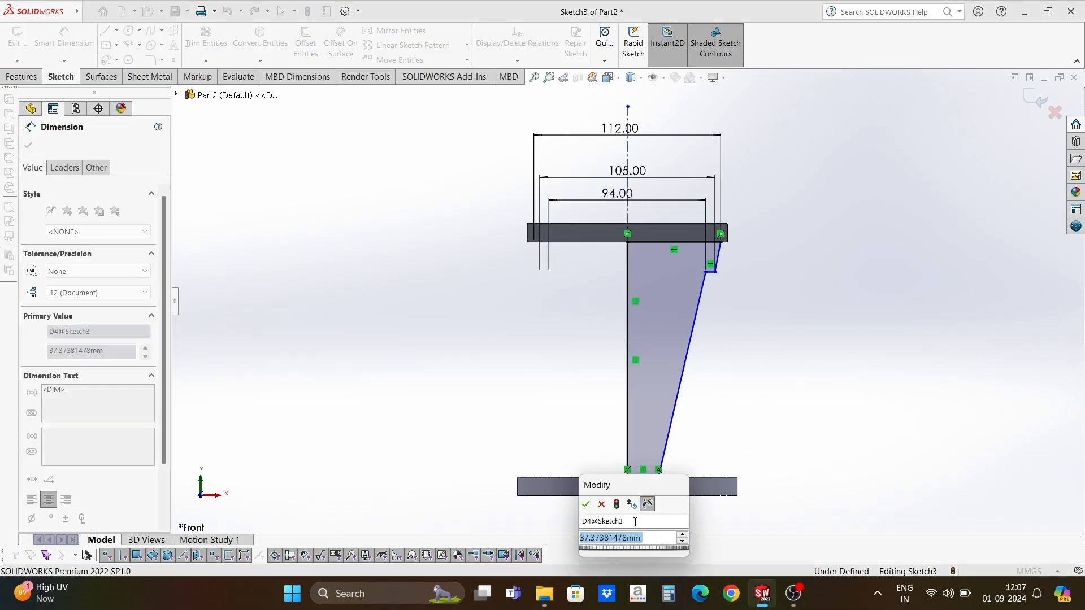
text(64)
key(Return)
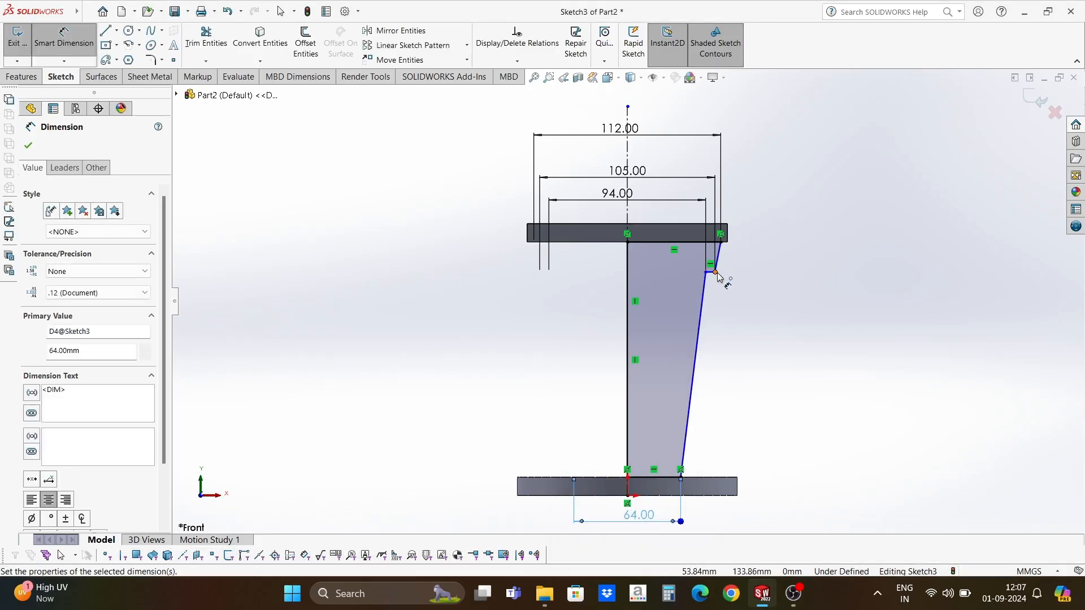
Dimension the height of the step's outer corner above the disc's top face as 112 mm.
click(716, 273)
click(729, 481)
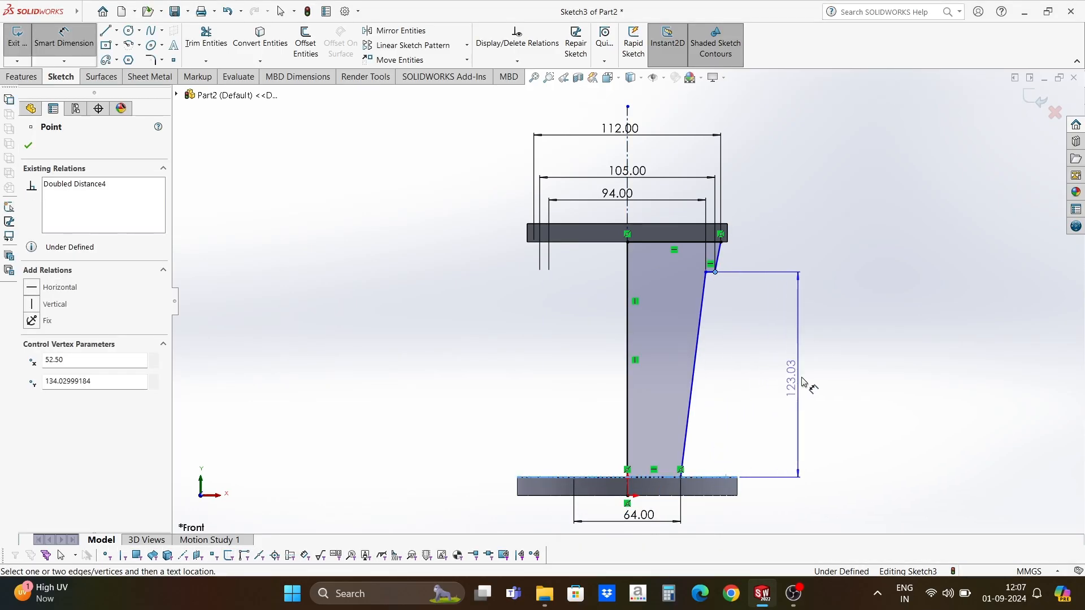
click(805, 375)
text(112)
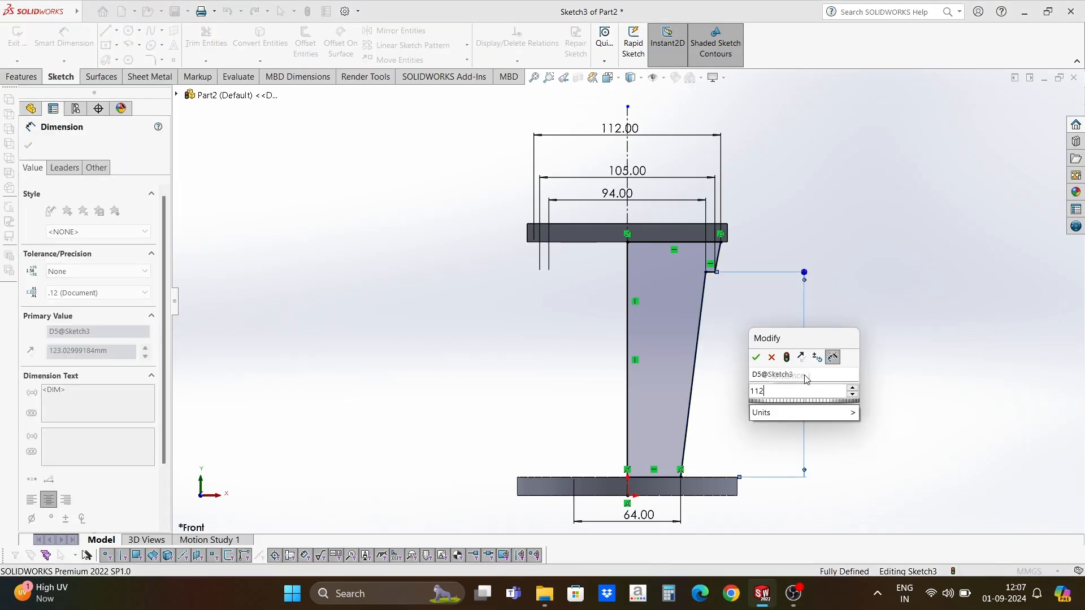
key(Return)
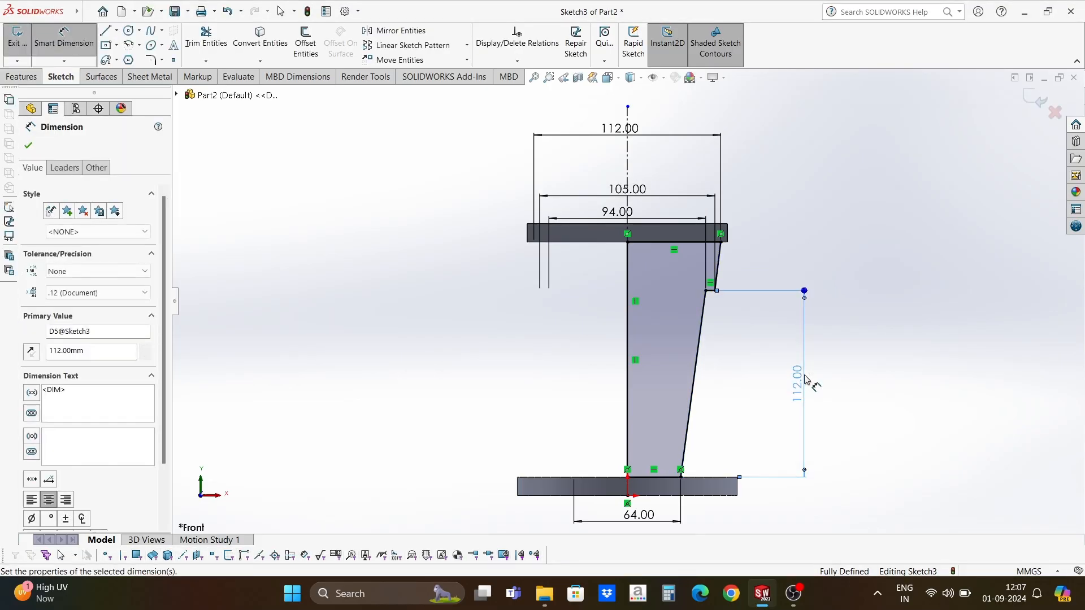
click(30, 146)
Revolve the stepped profile around the vertical centerline to form the solid column joining disc and plate.
mouse_move(558, 309)
middle_down()
mouse_move(584, 295)
mouse_move(546, 372)
mouse_move(561, 354)
mouse_move(543, 366)
mouse_move(629, 368)
middle_up()
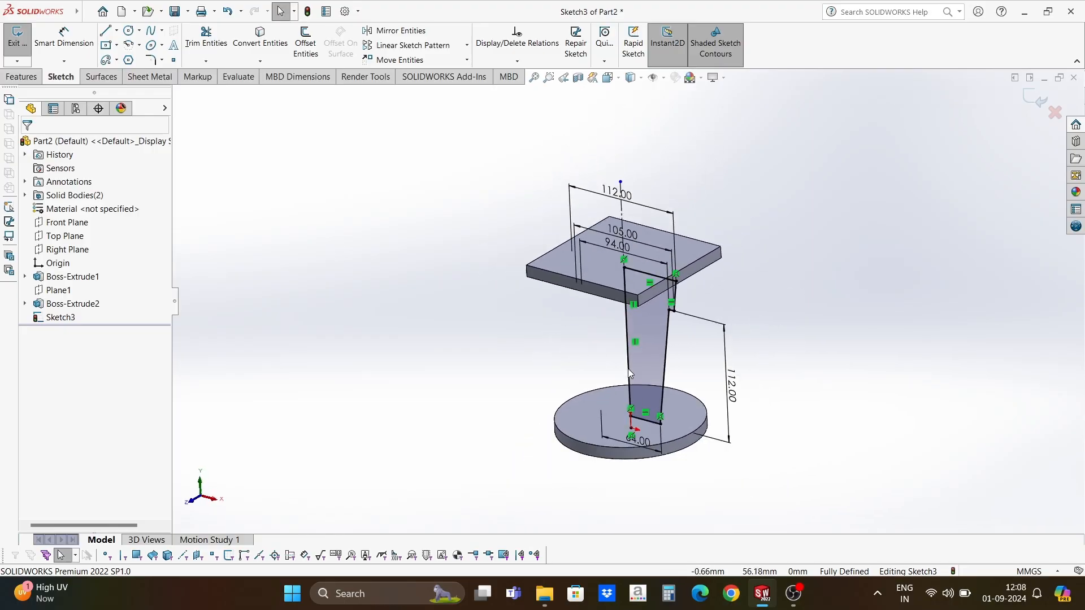
click(21, 77)
click(63, 42)
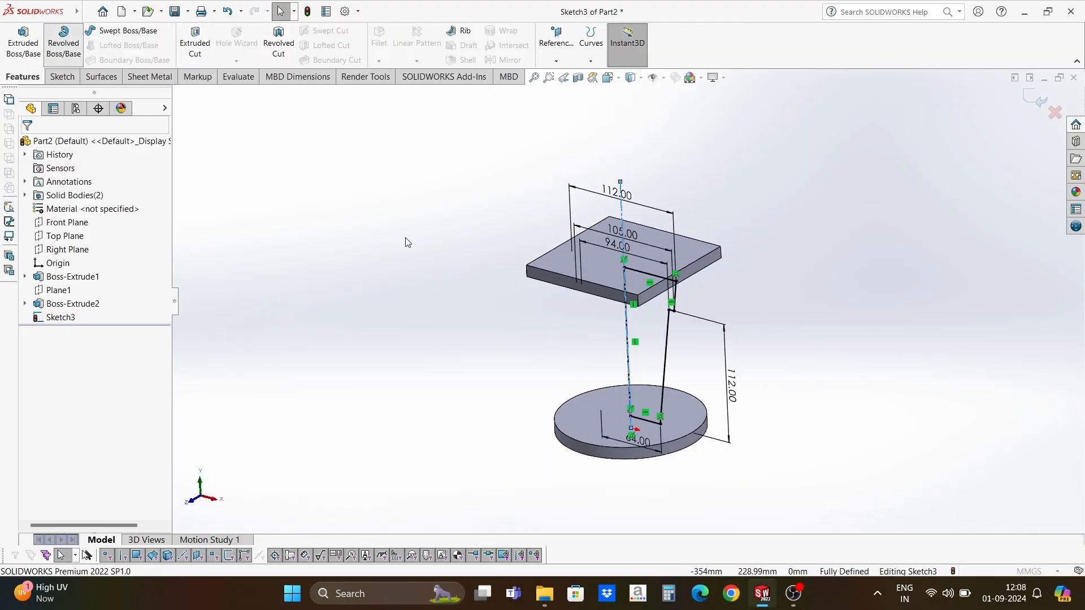
click(29, 146)
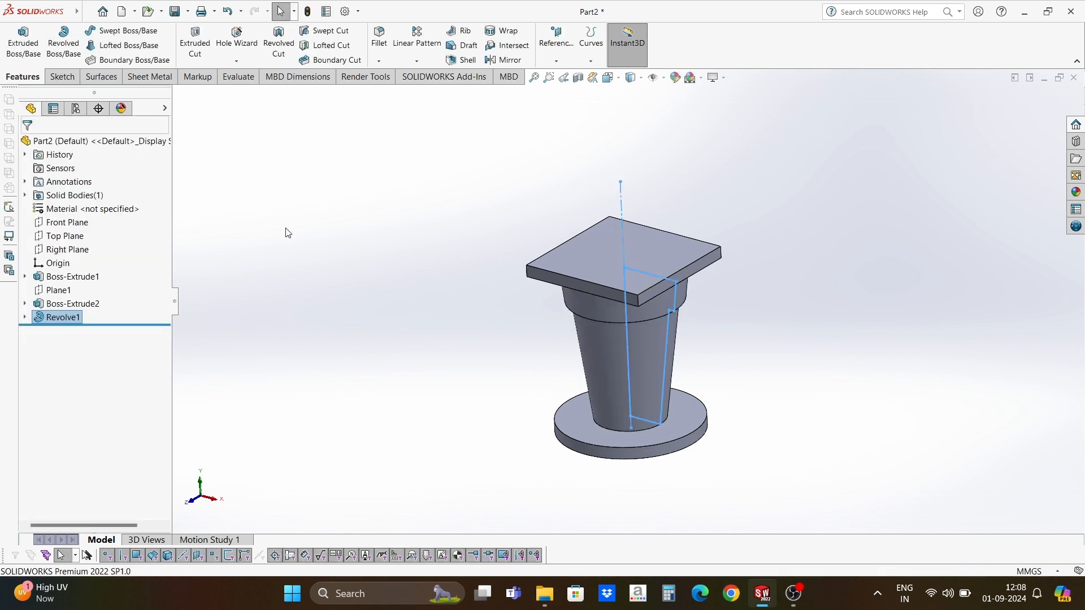
Sketch a circle about 68 mm in diameter centred on the origin, on the underside of the round base disc.
mouse_move(565, 317)
middle_down()
mouse_move(615, 361)
mouse_move(676, 206)
mouse_move(637, 321)
mouse_move(616, 198)
middle_up()
click(608, 386)
click(658, 357)
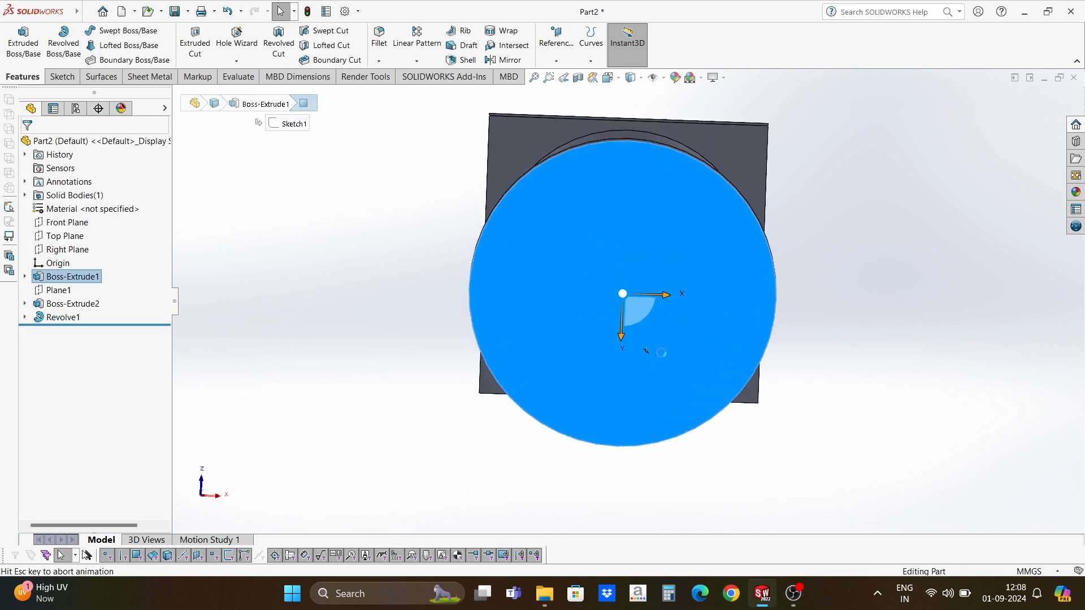
click(129, 30)
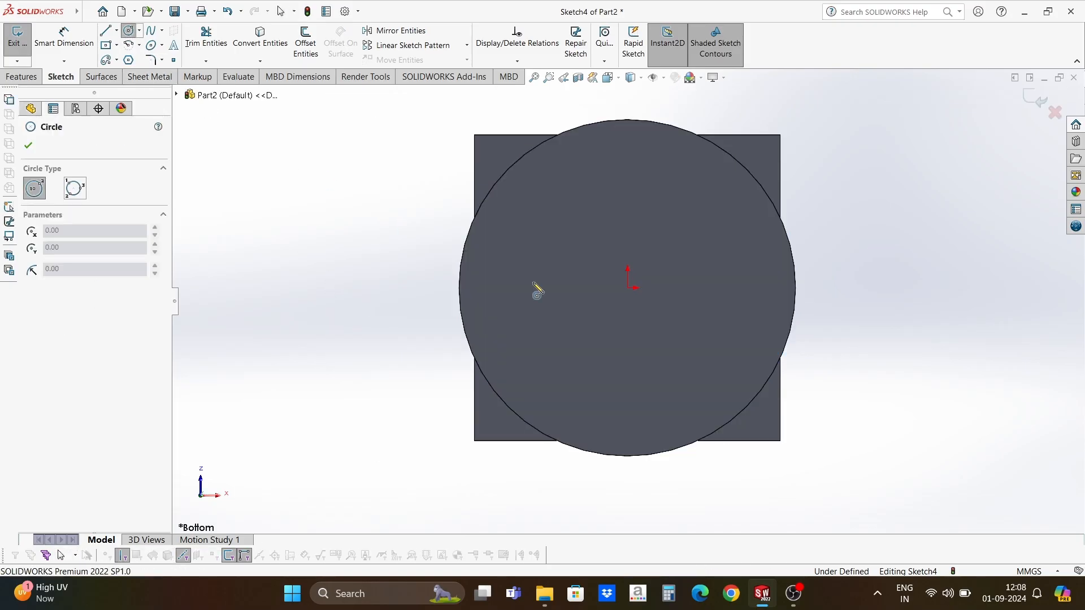
click(625, 289)
click(566, 349)
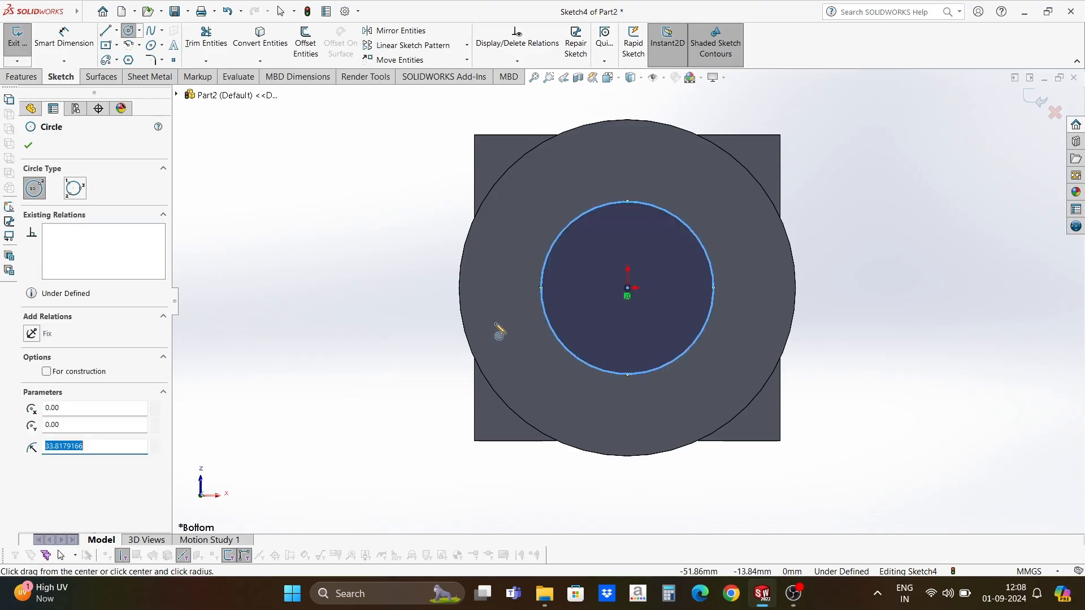
Set the diameter of the circle under the base disc to 60 mm.
click(64, 51)
click(540, 293)
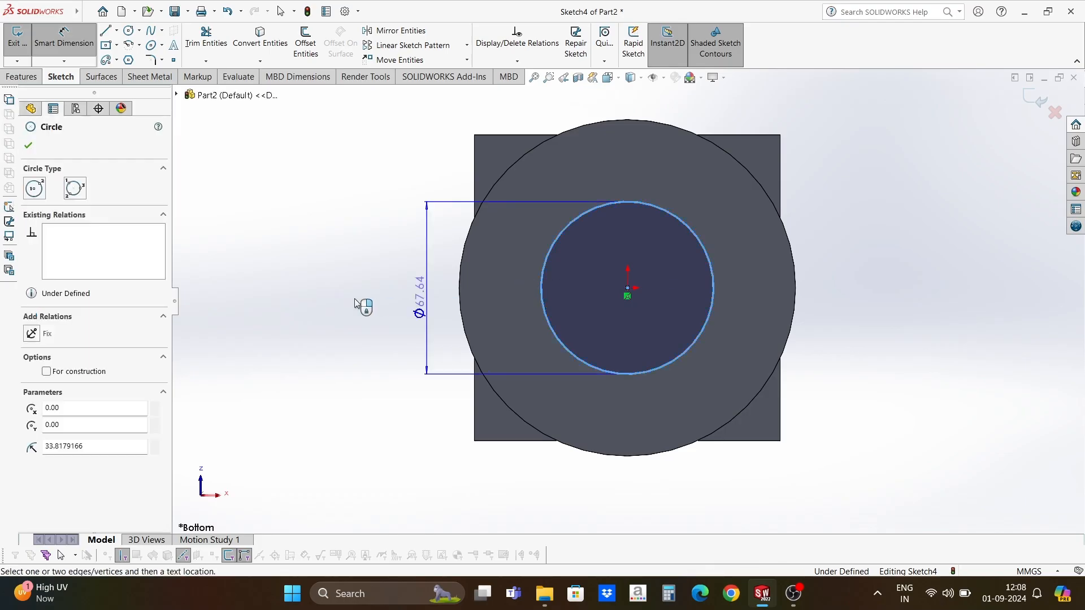
click(352, 301)
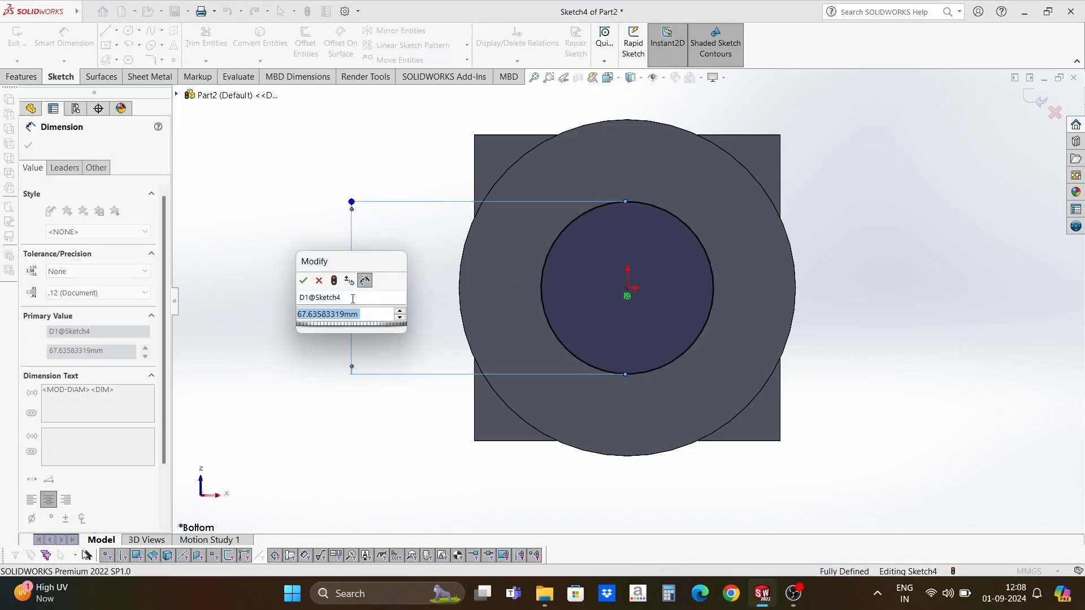
text(60)
key(Return)
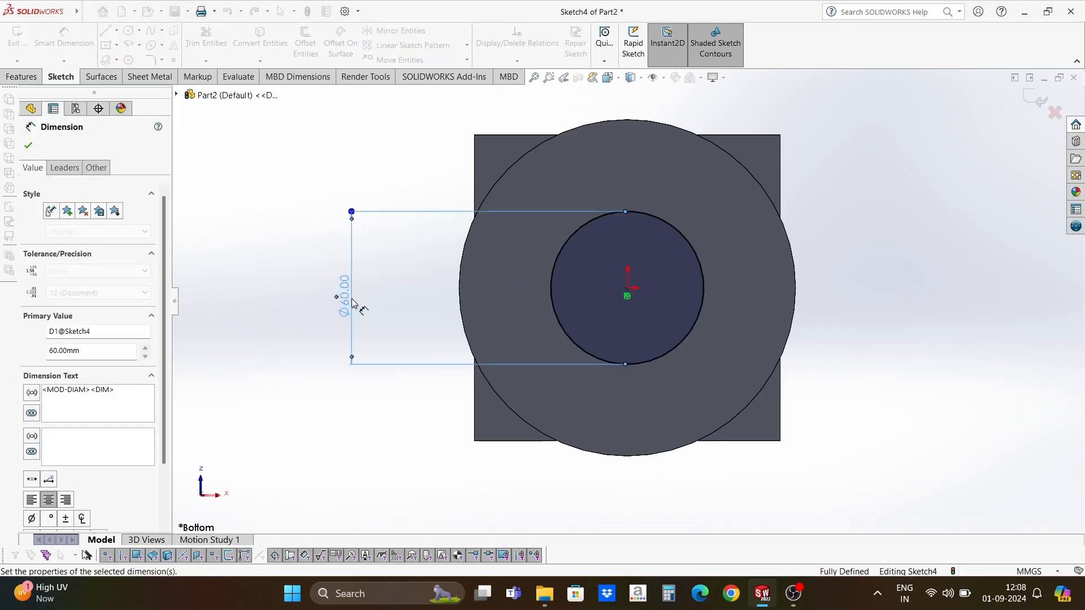
click(29, 146)
Extrude the 60 mm circle 22 mm downward from the base disc, merged with the existing body.
scroll(542, 294, up, 3)
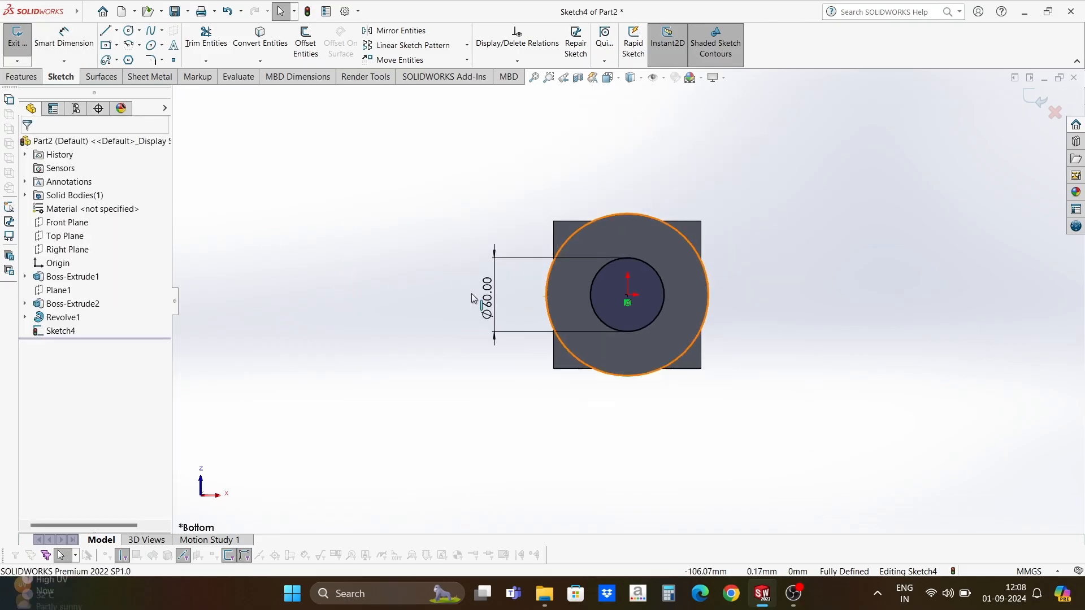
middle_drag(670, 297, 594, 362)
click(17, 38)
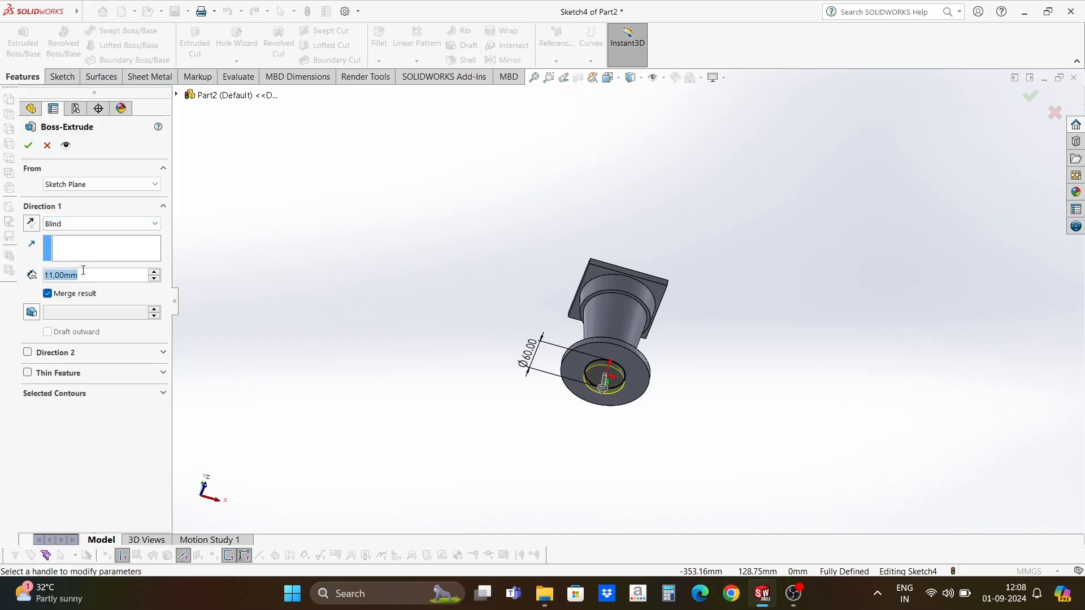
text(22)
key(Return)
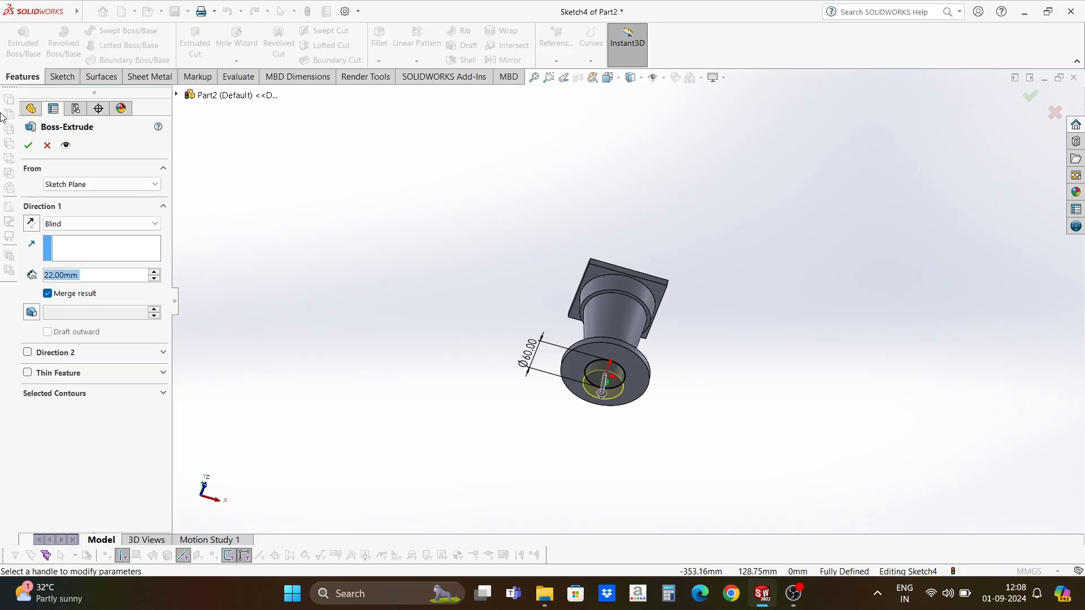
click(27, 145)
Create a reference plane offset 80 mm from the Right Plane, with the offset flipped to the opposite side.
middle_drag(733, 359, 672, 266)
click(608, 77)
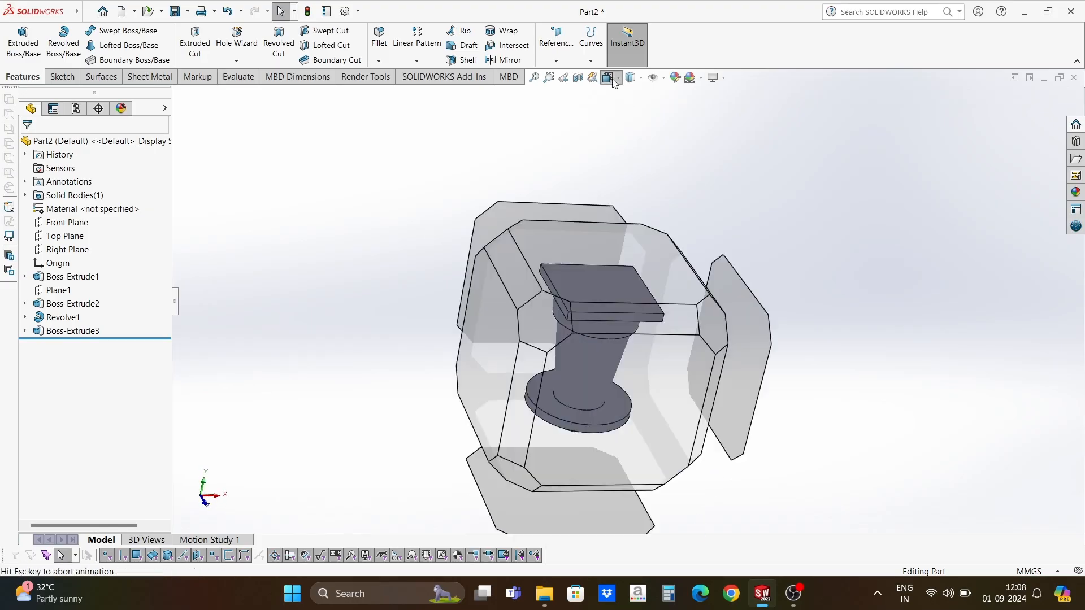
click(563, 381)
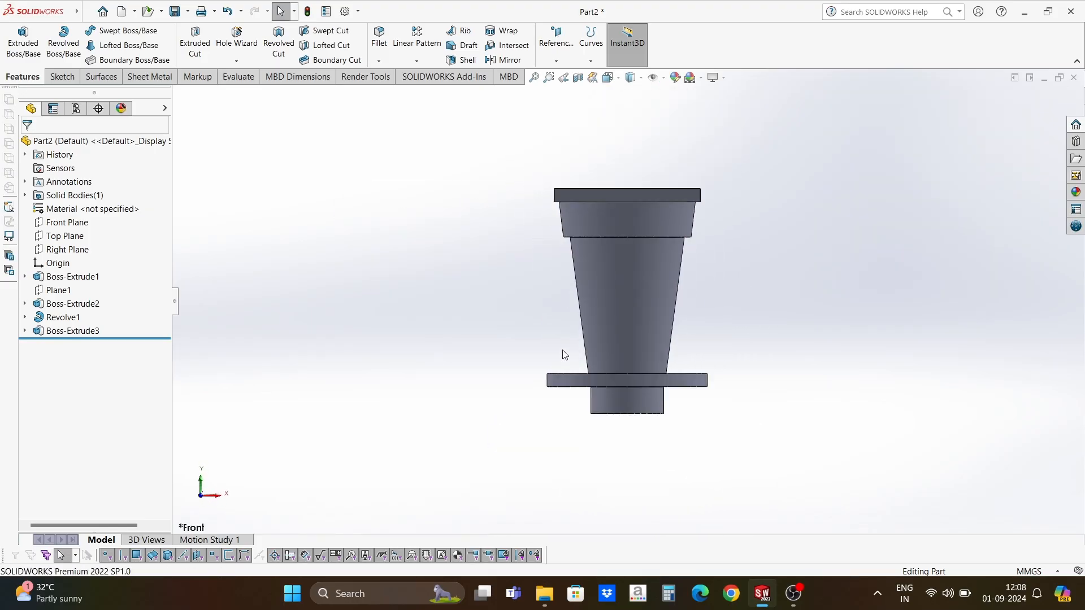
click(555, 61)
click(562, 75)
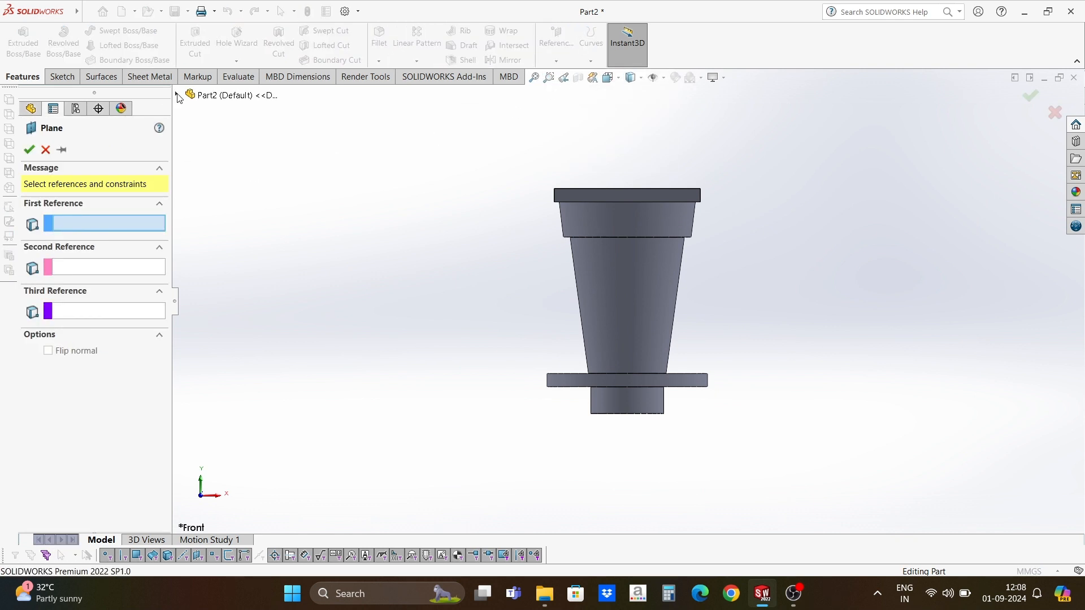
click(177, 95)
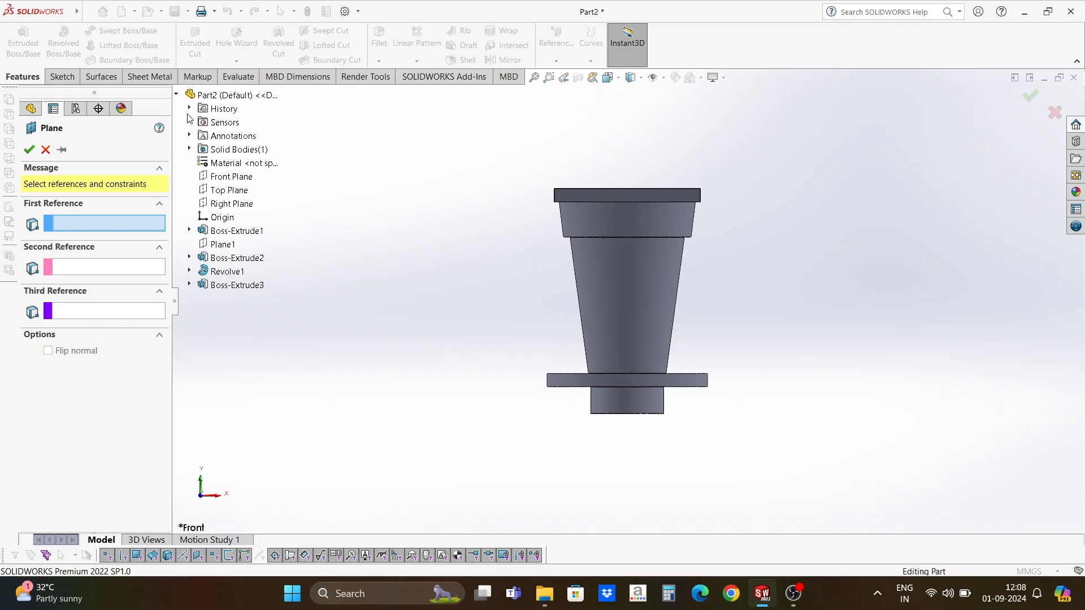
click(226, 204)
middle_drag(588, 347, 603, 394)
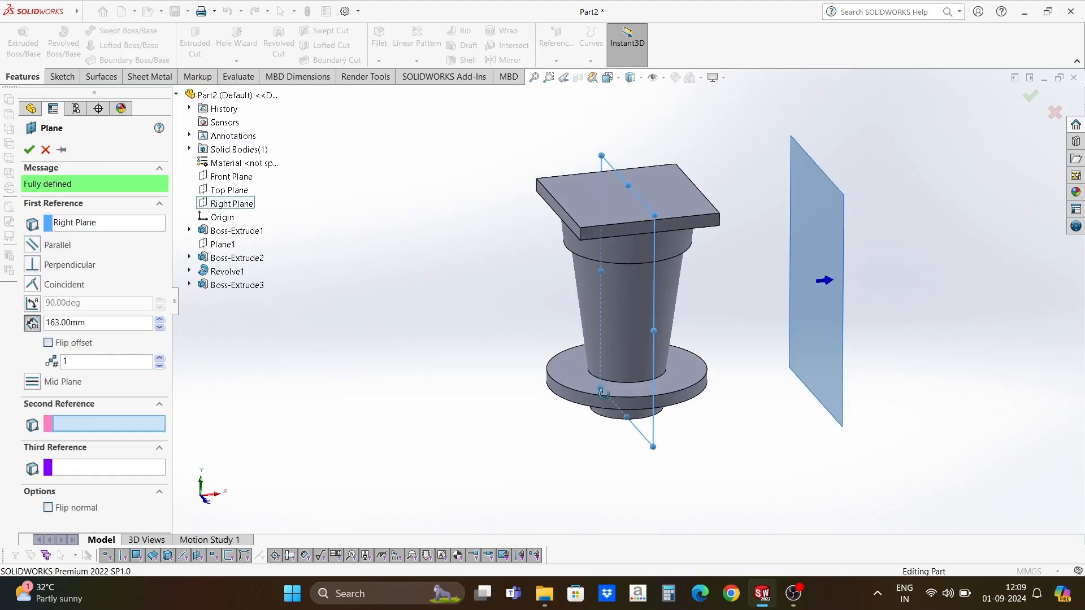
click(73, 343)
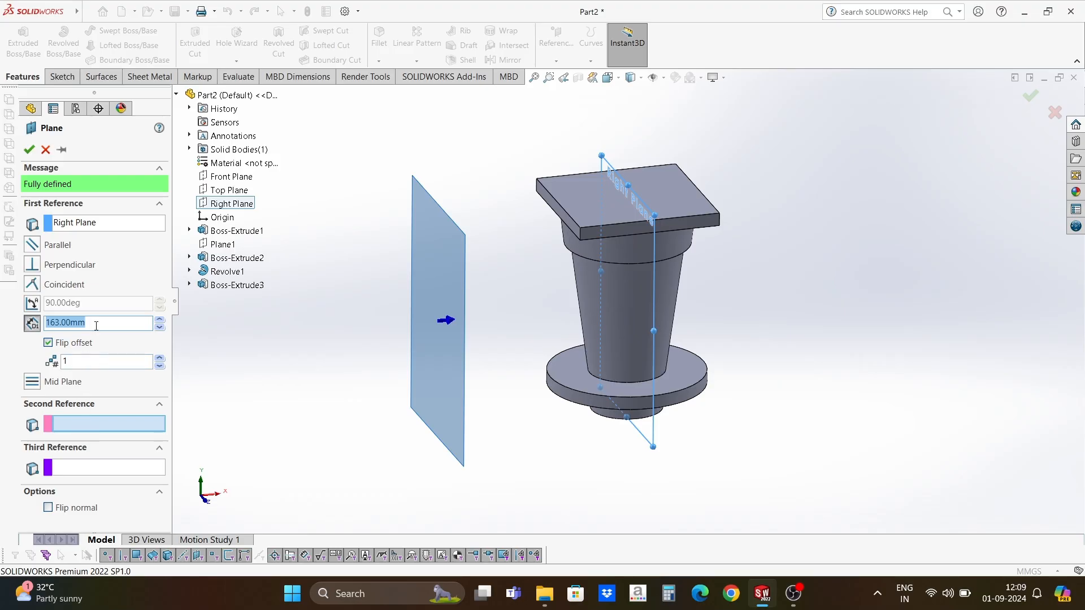
text(80)
key(Return)
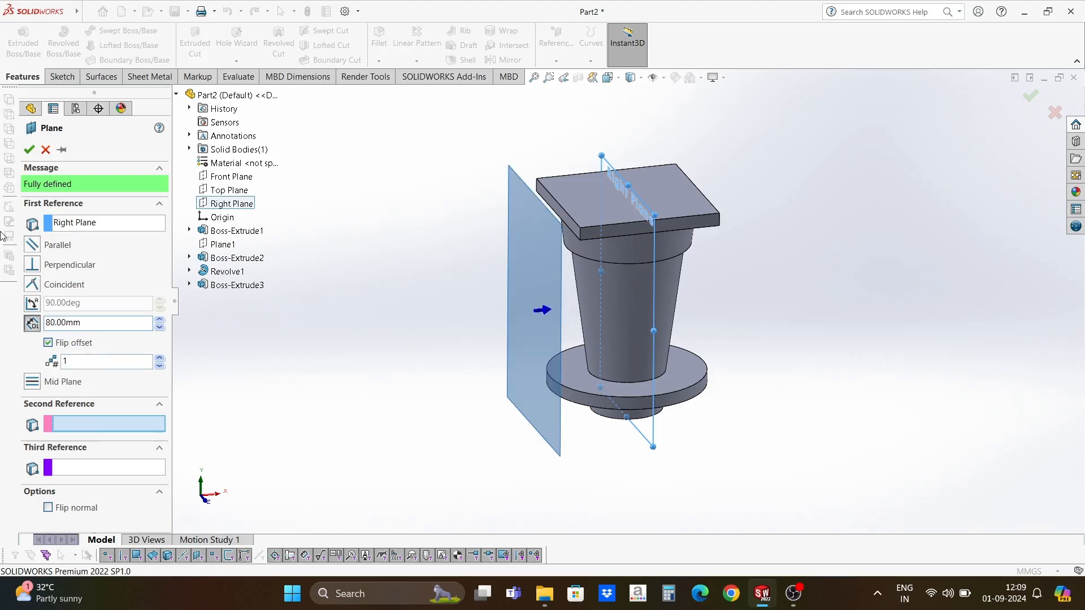
click(29, 149)
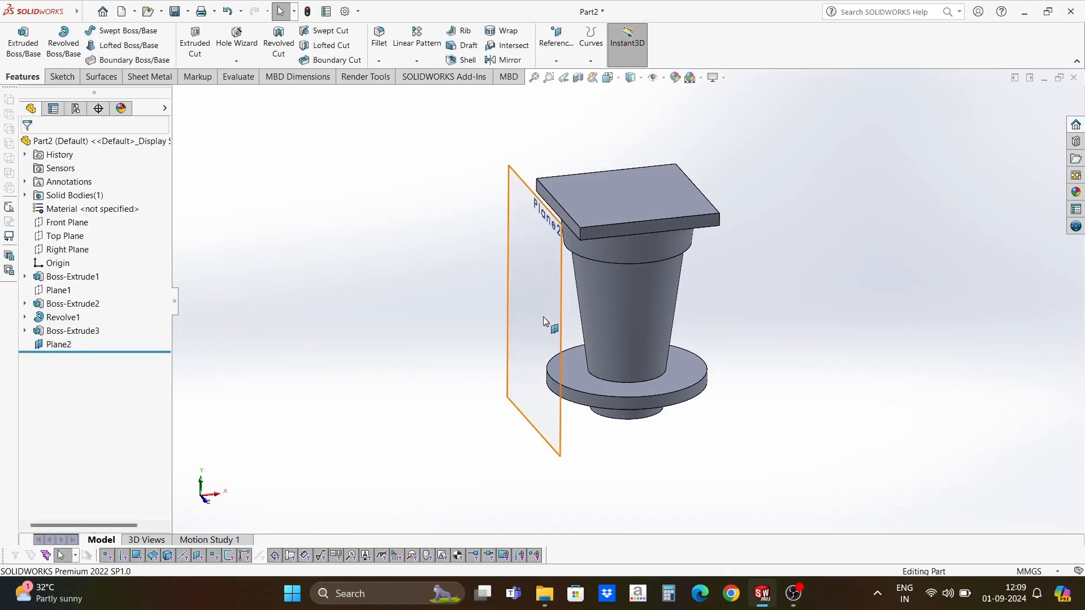
Start a sketch on the new offset plane and draw a circle about 51 mm in diameter directly above the origin.
middle_drag(497, 351, 556, 287)
click(526, 323)
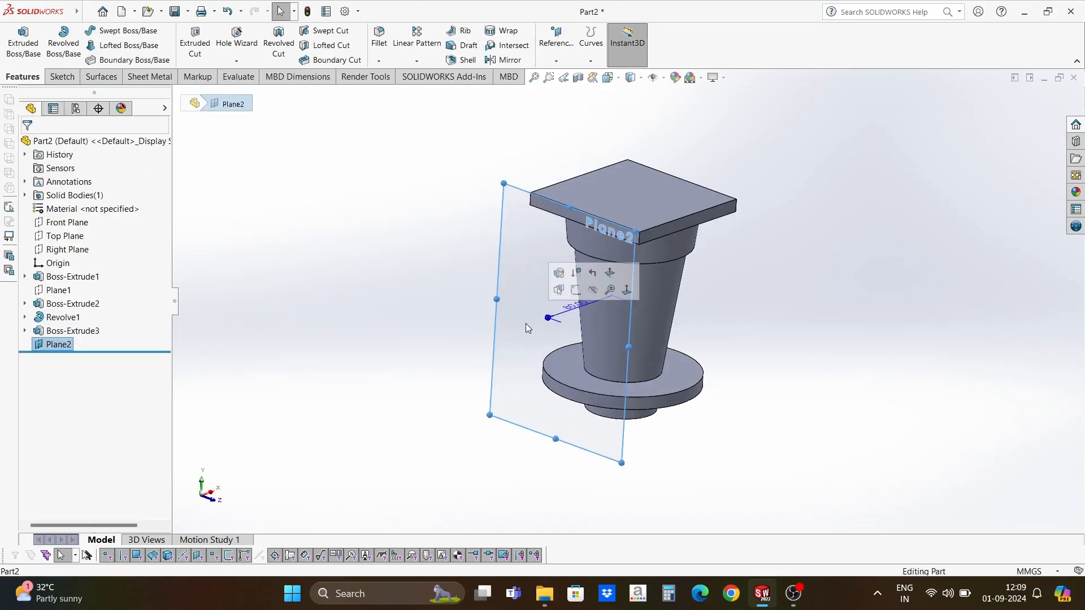
click(574, 307)
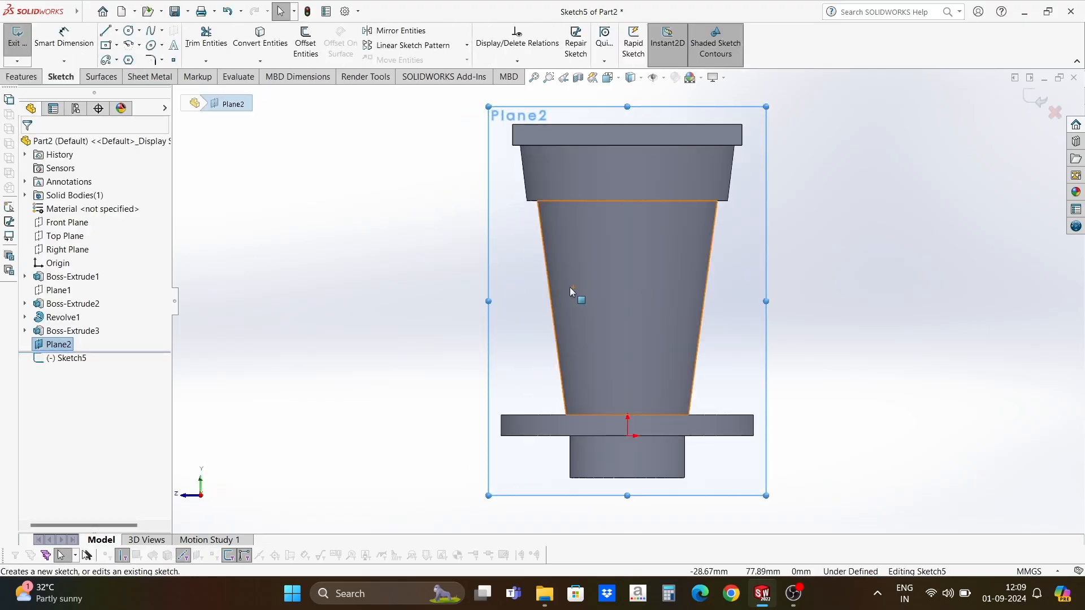
click(129, 31)
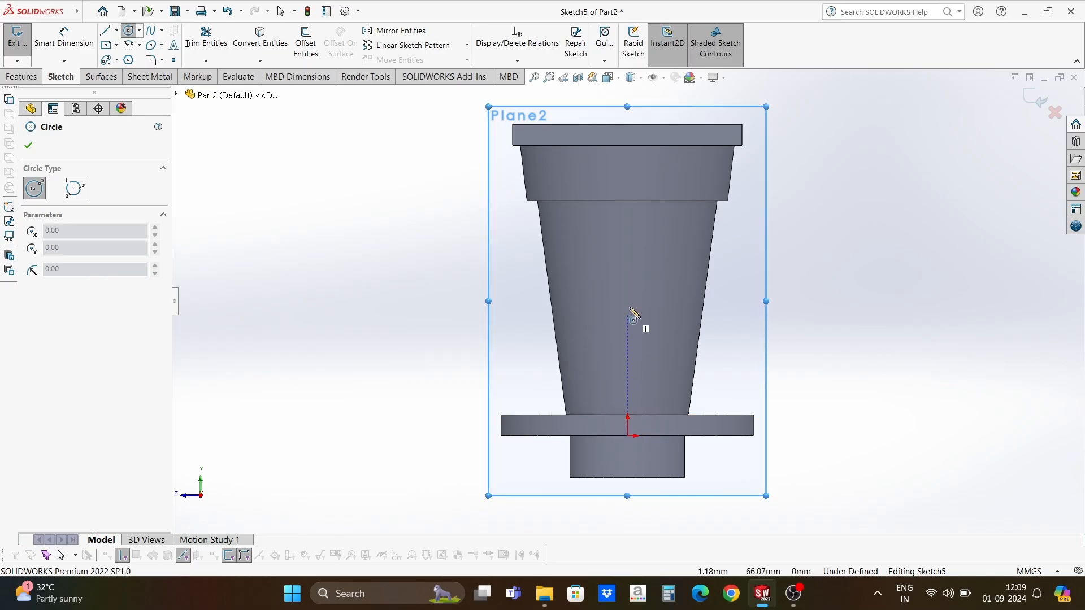
click(627, 288)
click(665, 319)
Set the diameter of the circle on the offset plane to 112 mm.
click(64, 36)
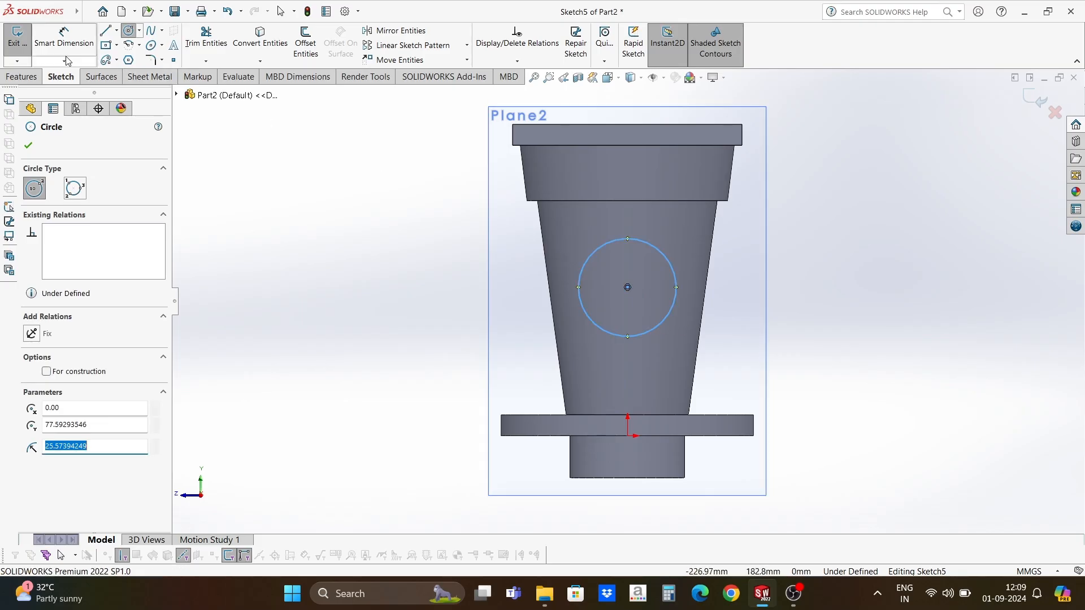
click(578, 284)
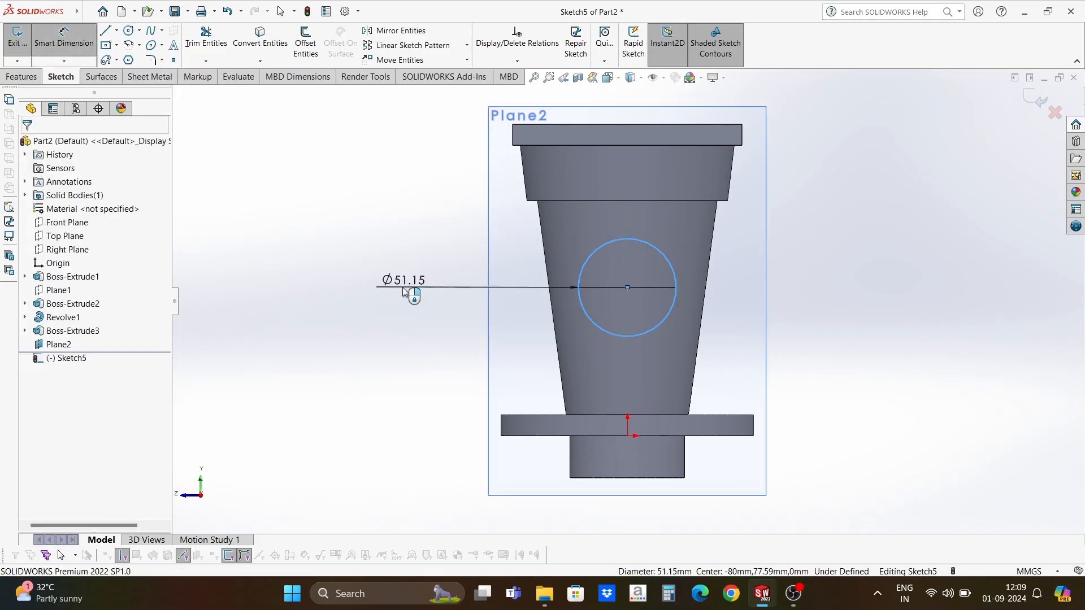
click(402, 288)
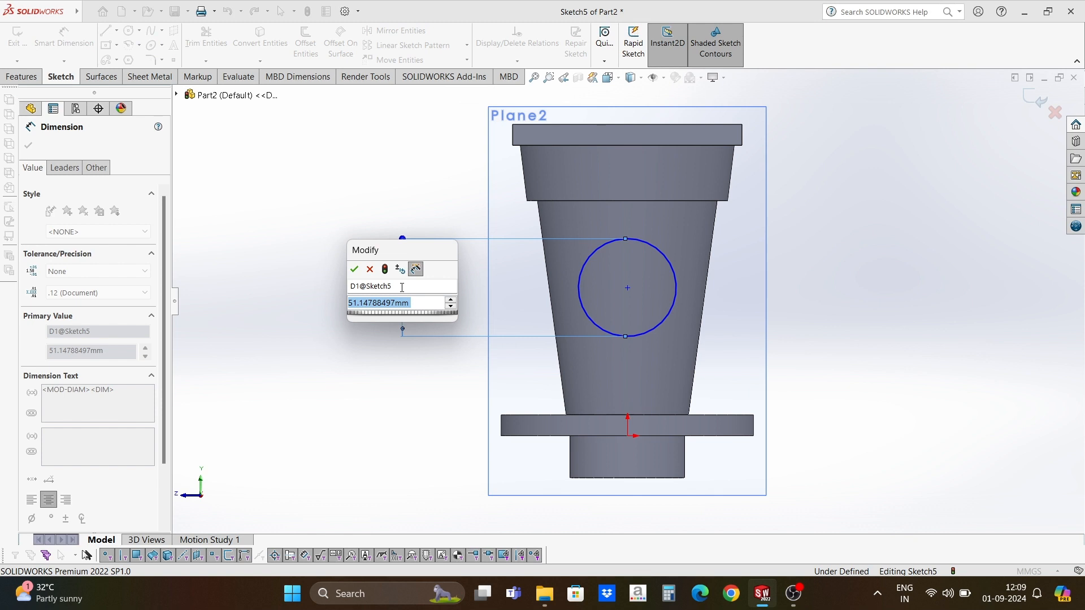
text(112)
key(Return)
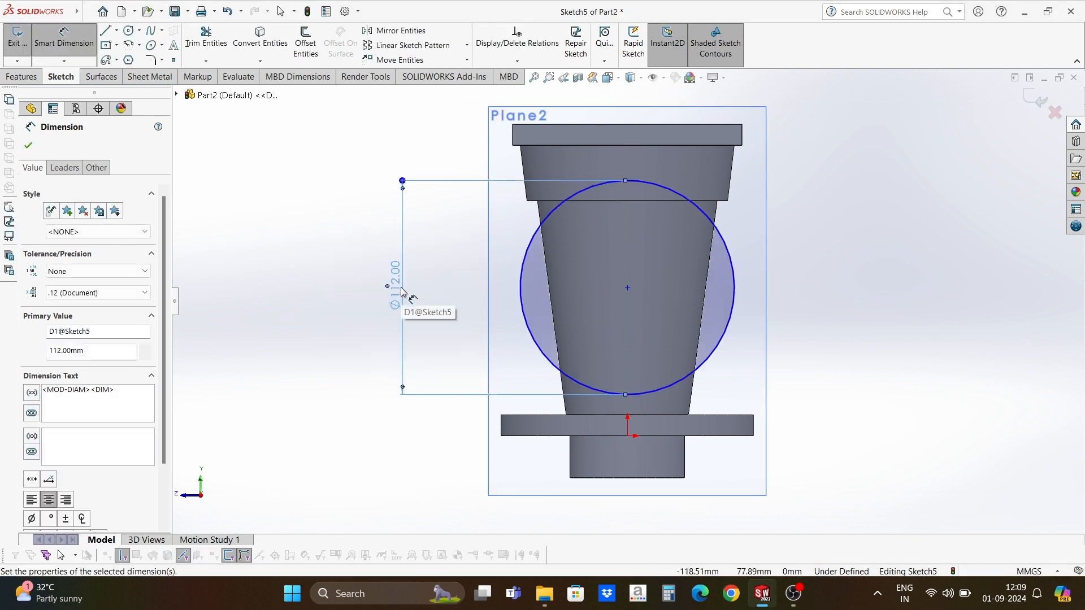
click(30, 146)
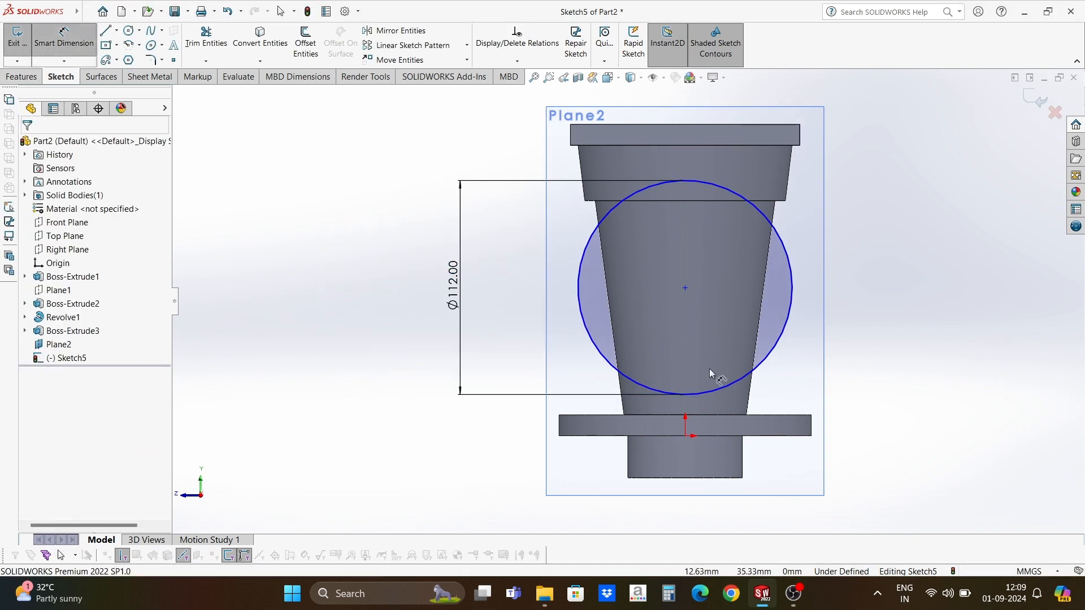
Dimension the circle's centre at 93 mm above the bottom edge of the lower cylindrical boss.
click(685, 288)
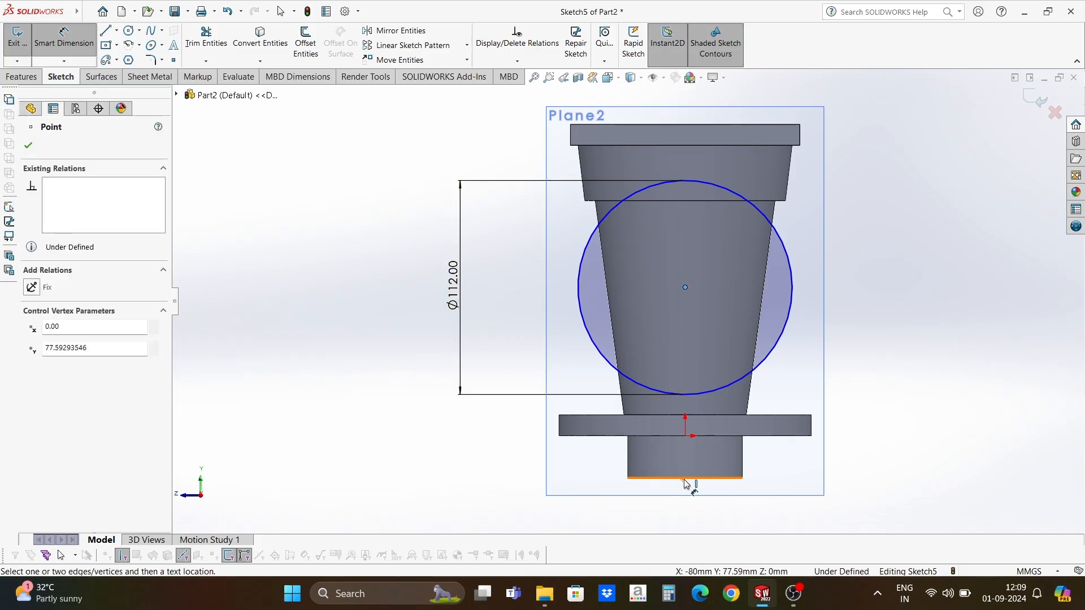
click(684, 479)
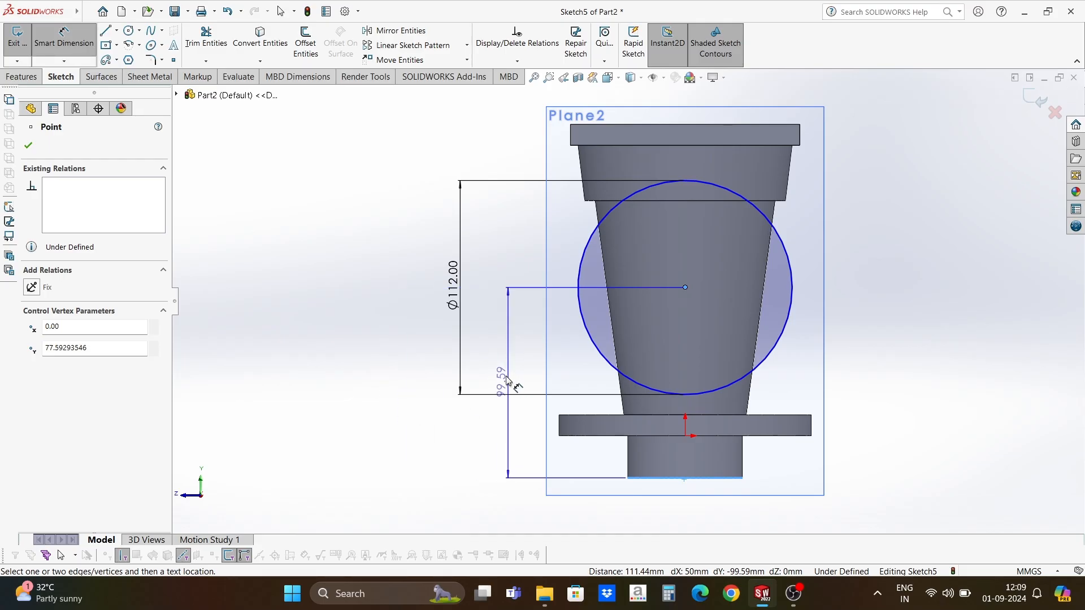
click(507, 373)
text(93)
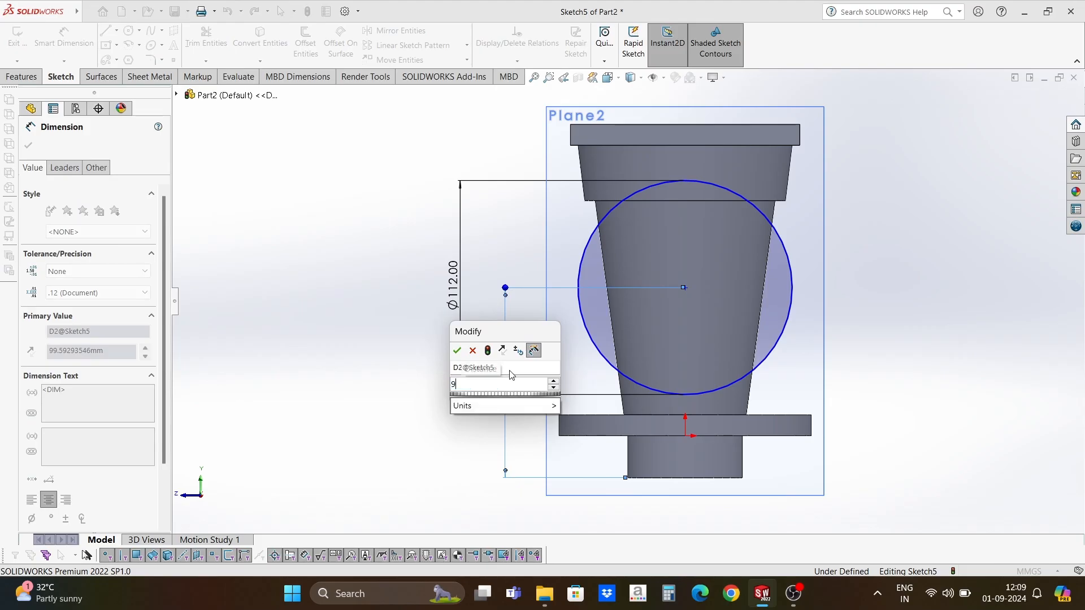
key(Return)
click(27, 147)
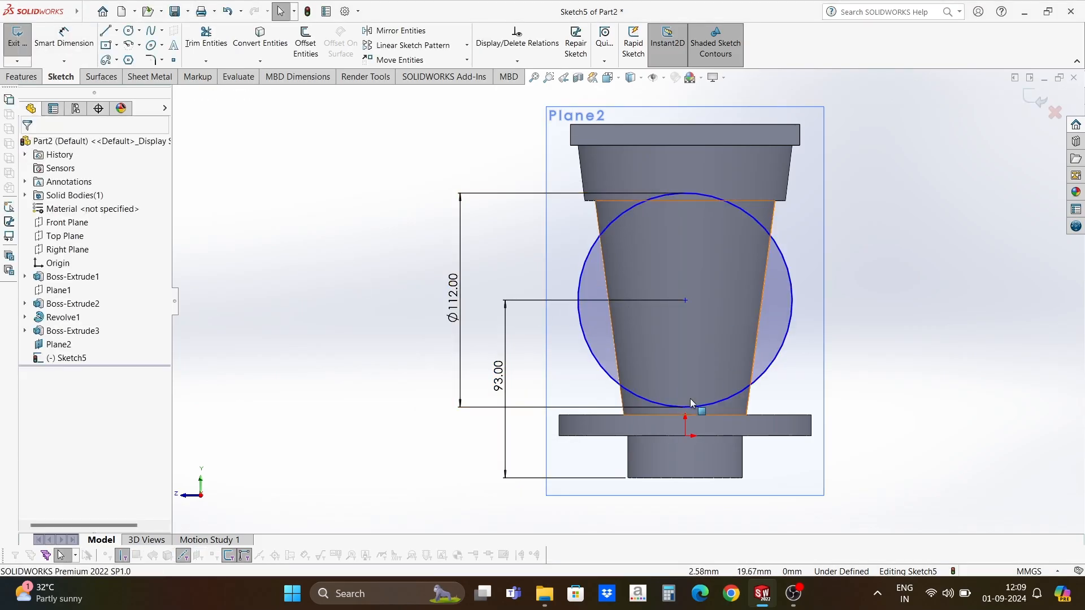
Align the circle's centre with the origin using a Vertical relation.
click(686, 437)
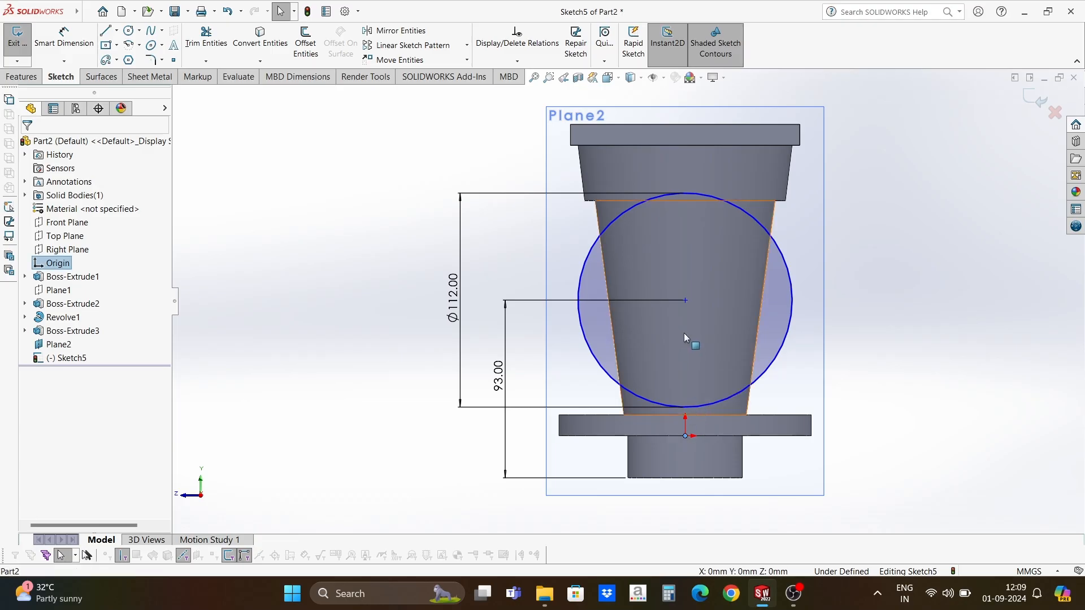
ctrl+click(686, 300)
click(738, 249)
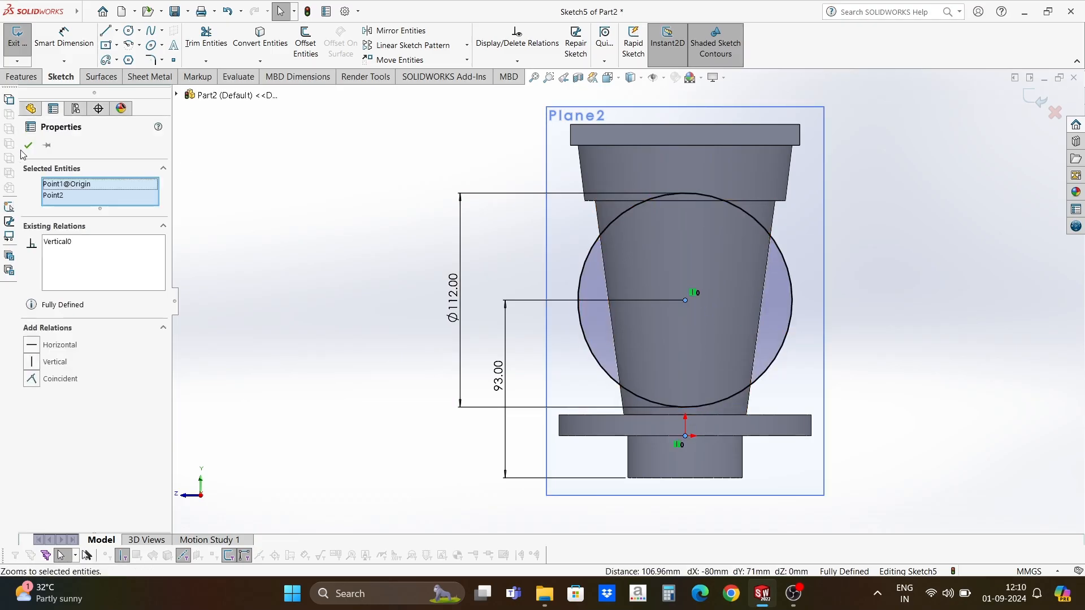
click(209, 223)
Extrude the circle on the offset plane 10 mm toward the column to form the side flange.
click(23, 77)
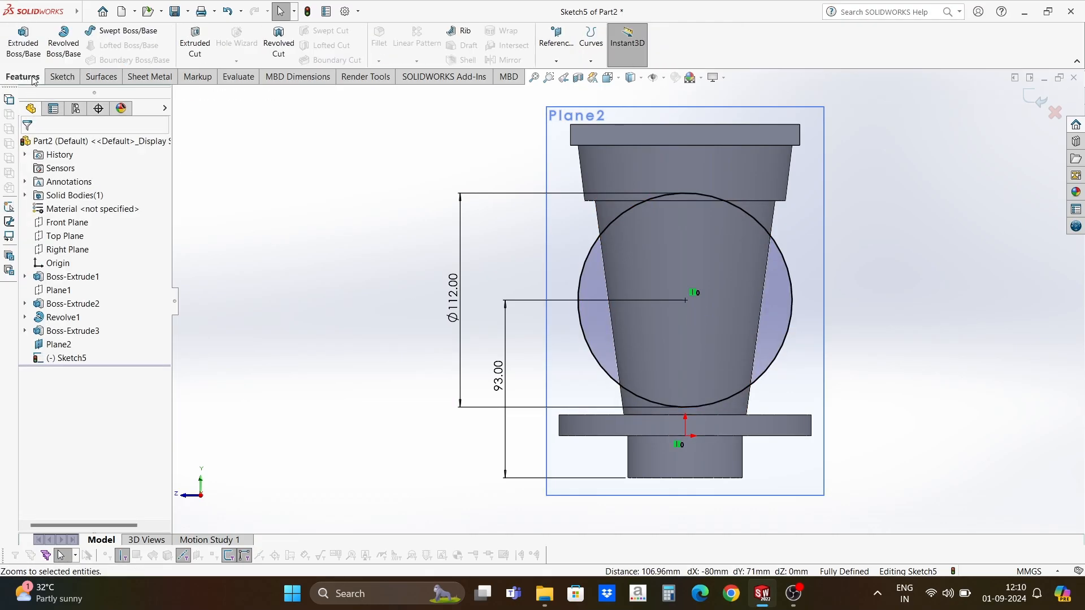
click(24, 40)
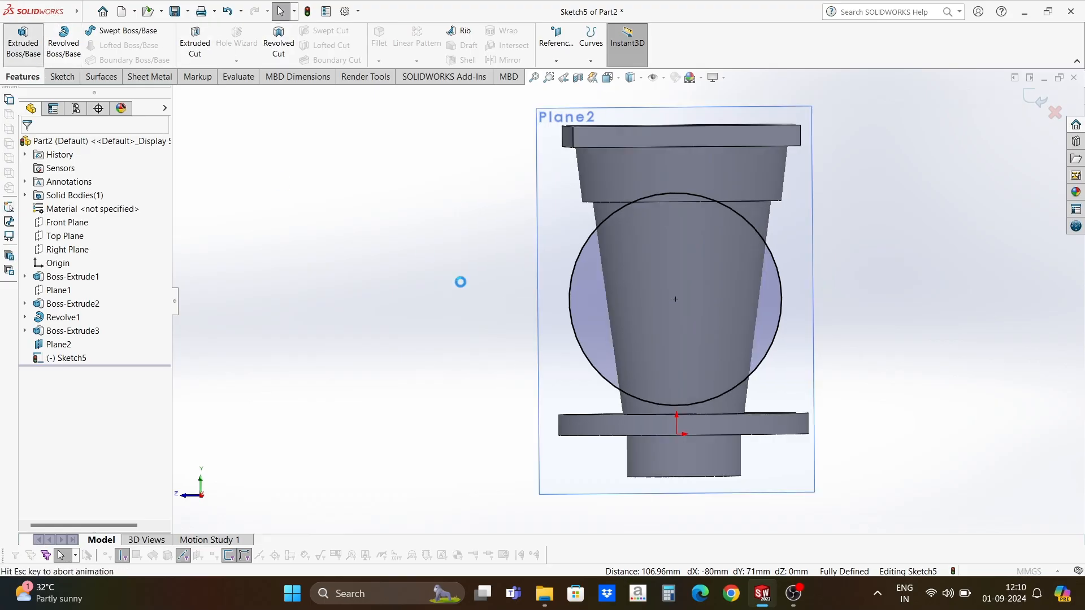
scroll(609, 321, down, 2)
middle_drag(610, 321, 546, 323)
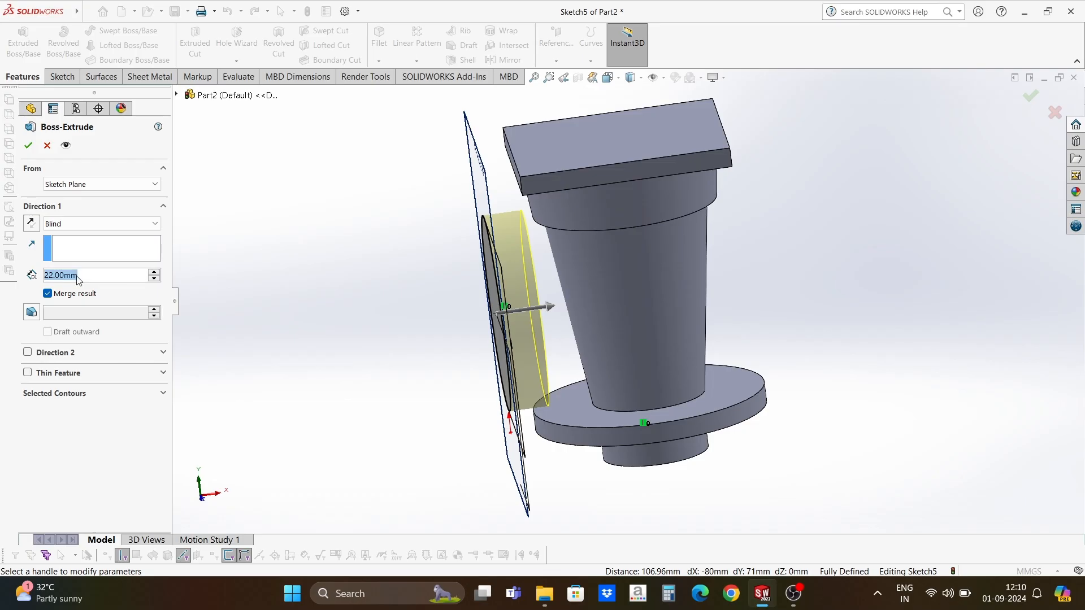
text(10)
key(Return)
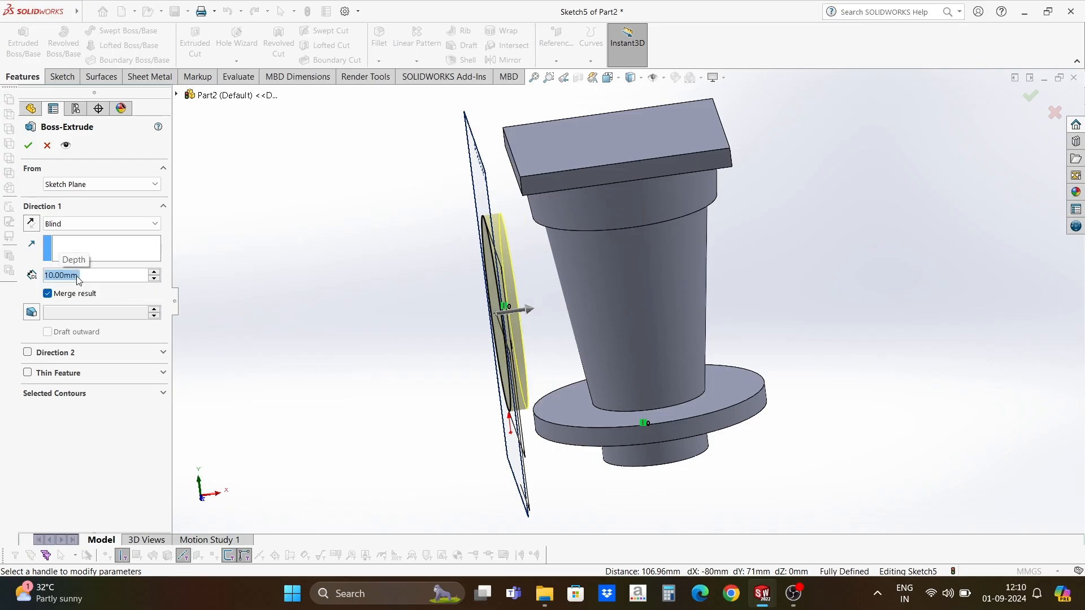
click(28, 145)
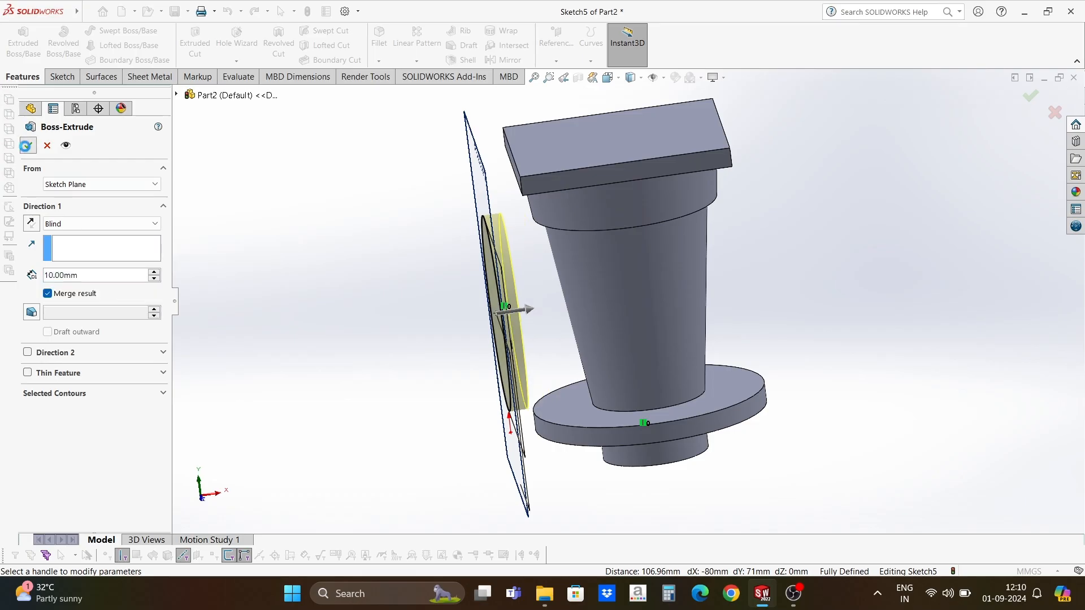
Hide the offset plane behind the side flange.
middle_drag(375, 378, 477, 235)
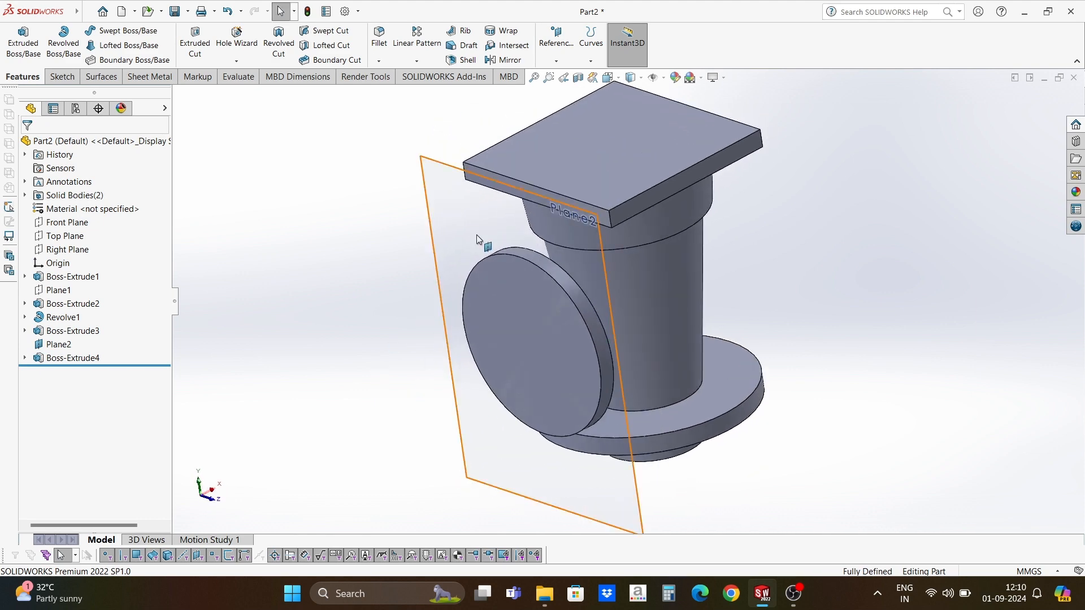
click(474, 225)
right_click(474, 225)
click(516, 208)
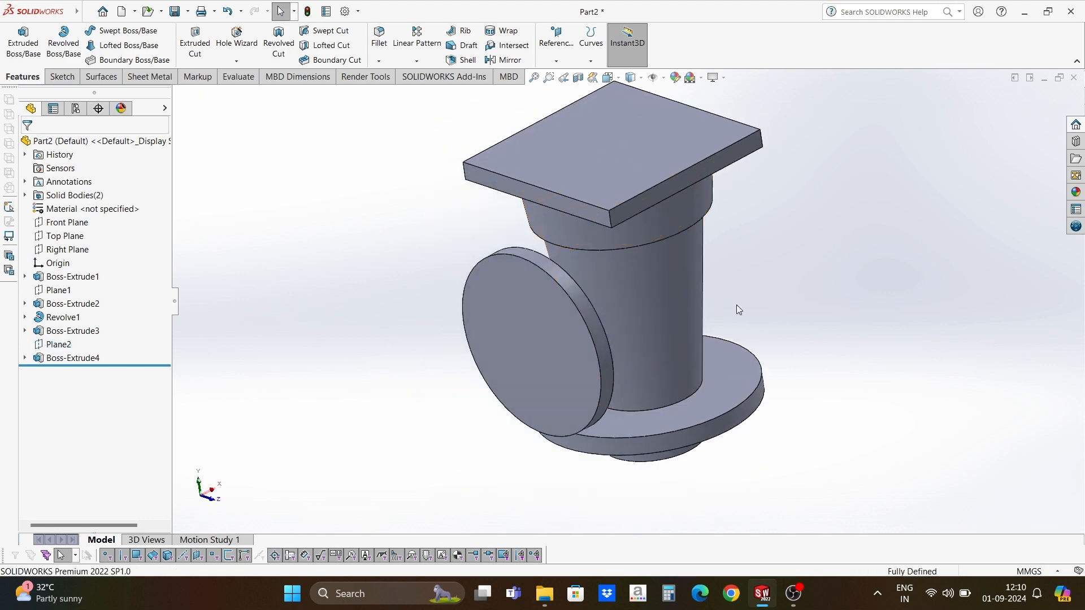
Start a sketch on the side flange's inner face and draw a circle about 63 mm in diameter, concentric with the flange.
mouse_move(666, 425)
middle_down()
mouse_move(563, 384)
mouse_move(515, 284)
middle_up()
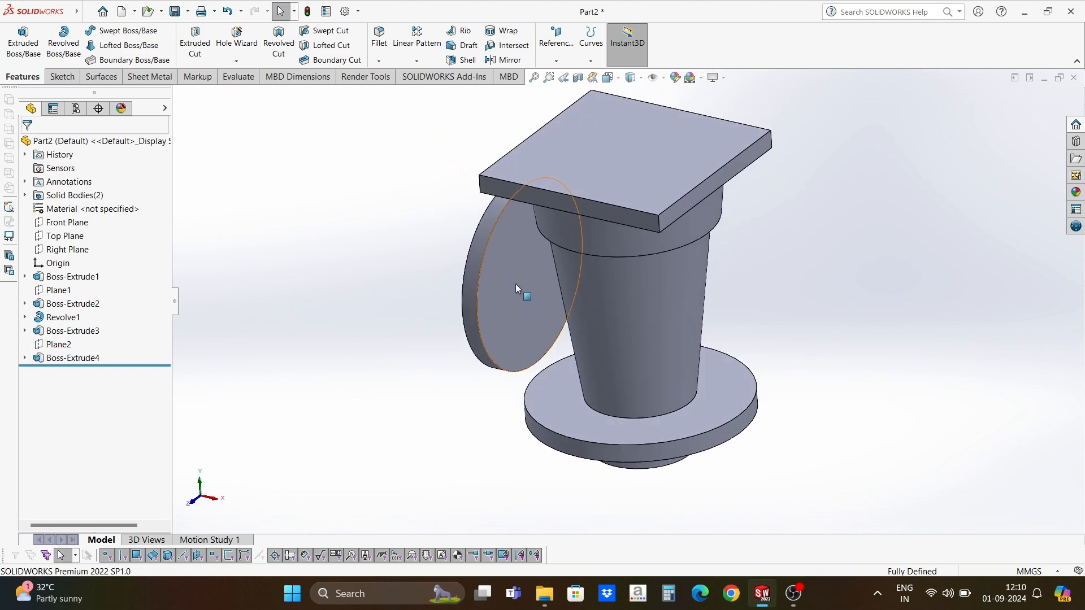
click(515, 283)
click(565, 249)
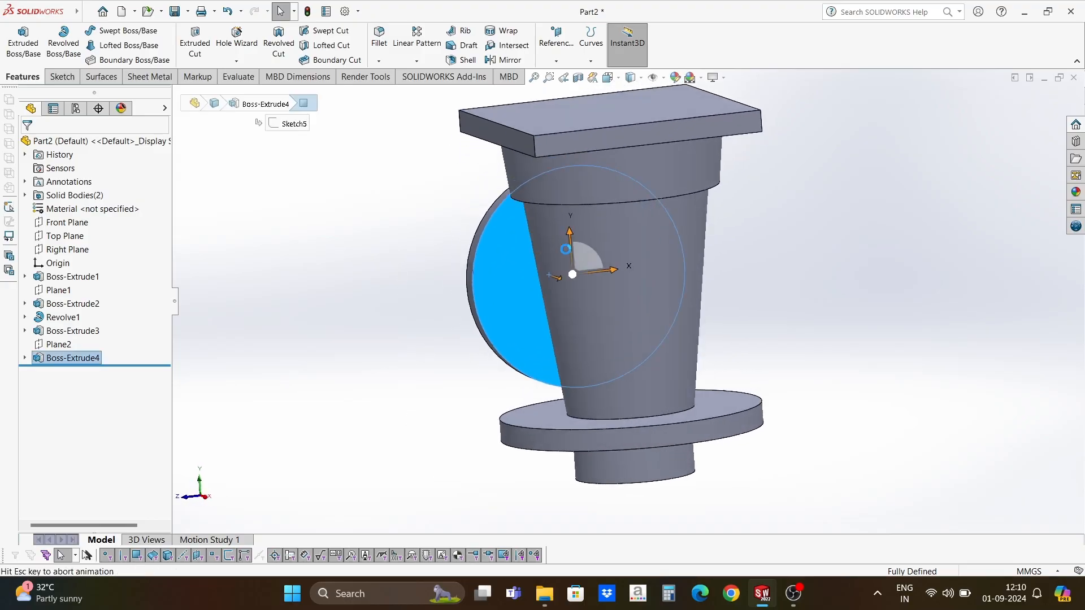
click(129, 31)
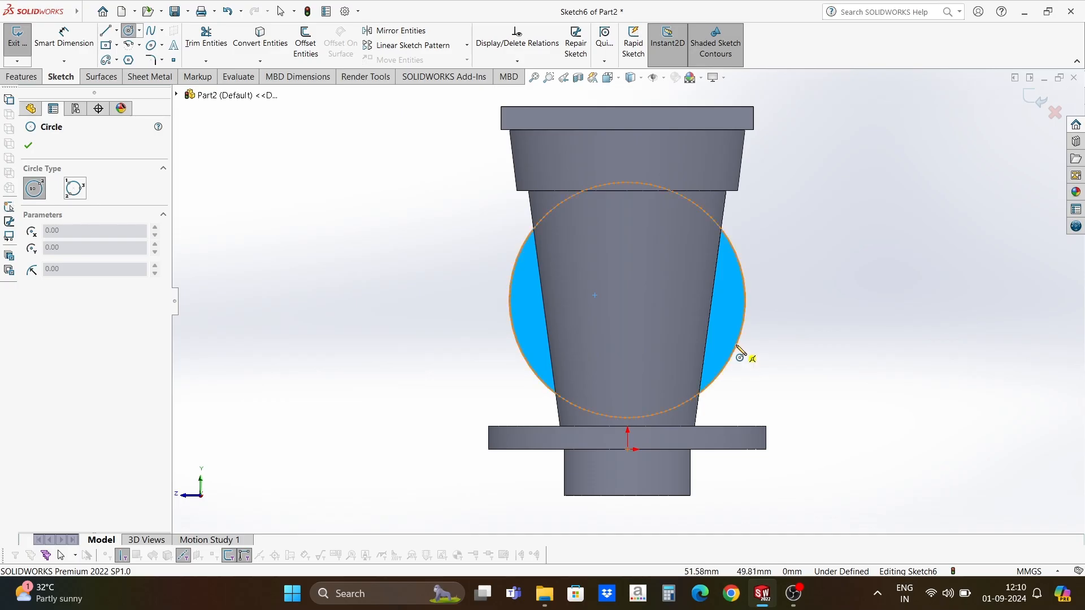
click(627, 300)
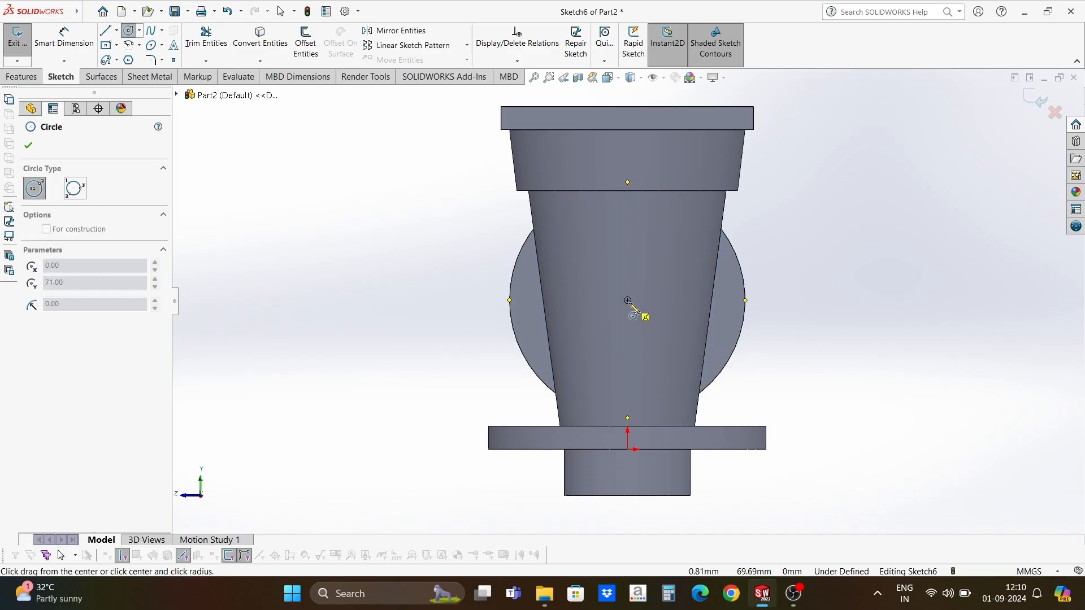
click(654, 361)
Set the diameter of the circle on the flange's inner face to 60.3 mm.
click(64, 37)
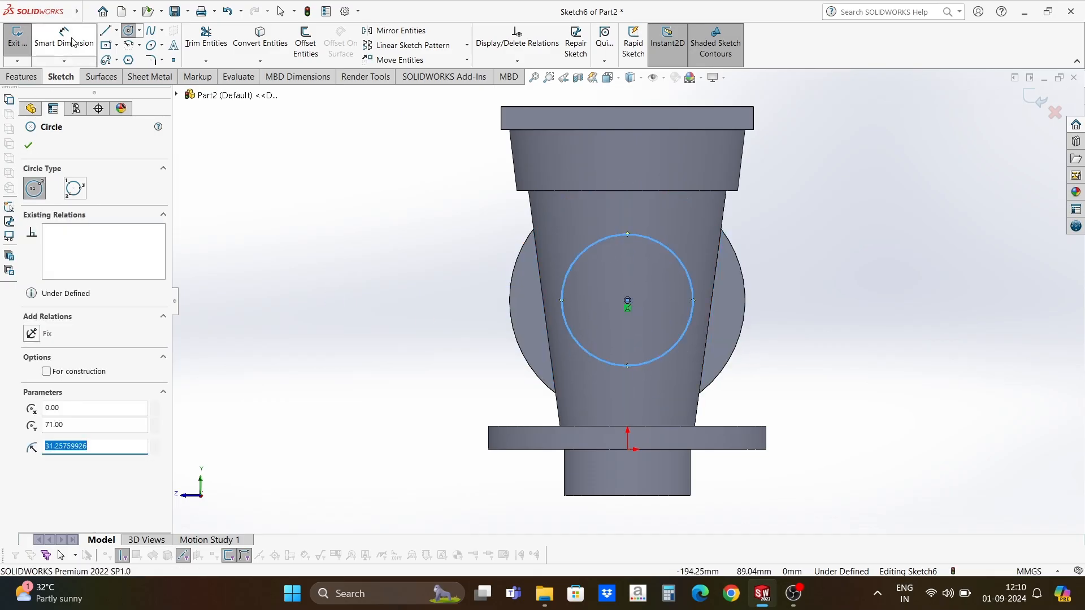
click(561, 300)
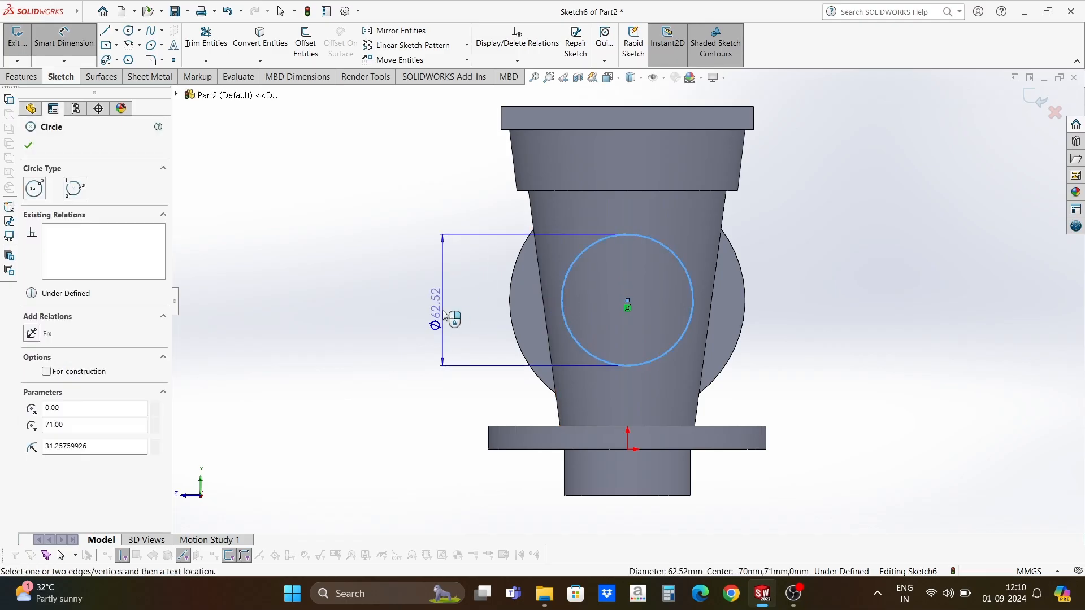
click(443, 305)
text(60.3)
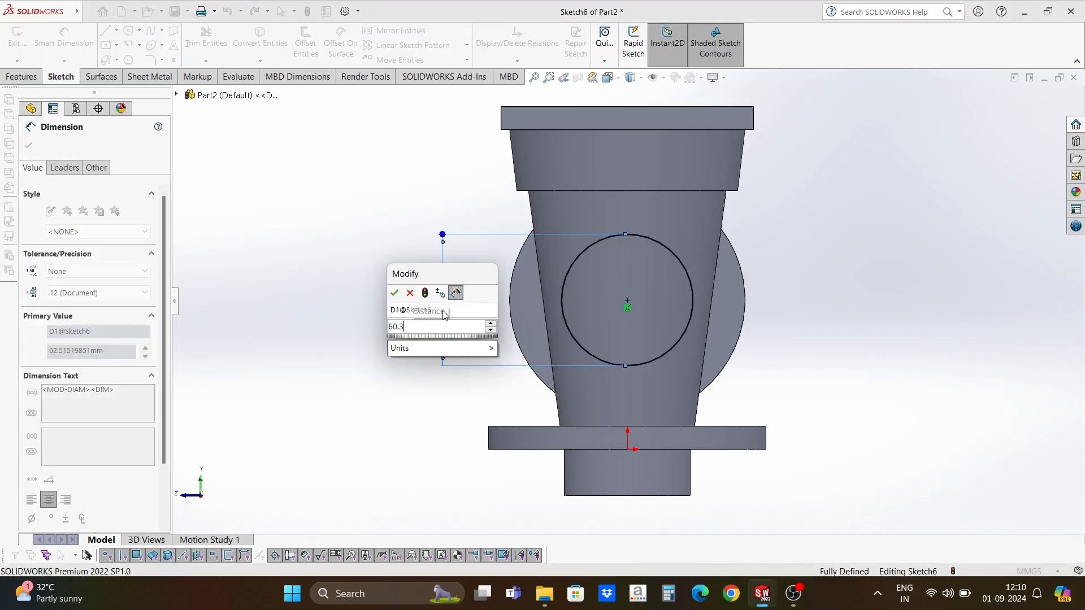
key(Return)
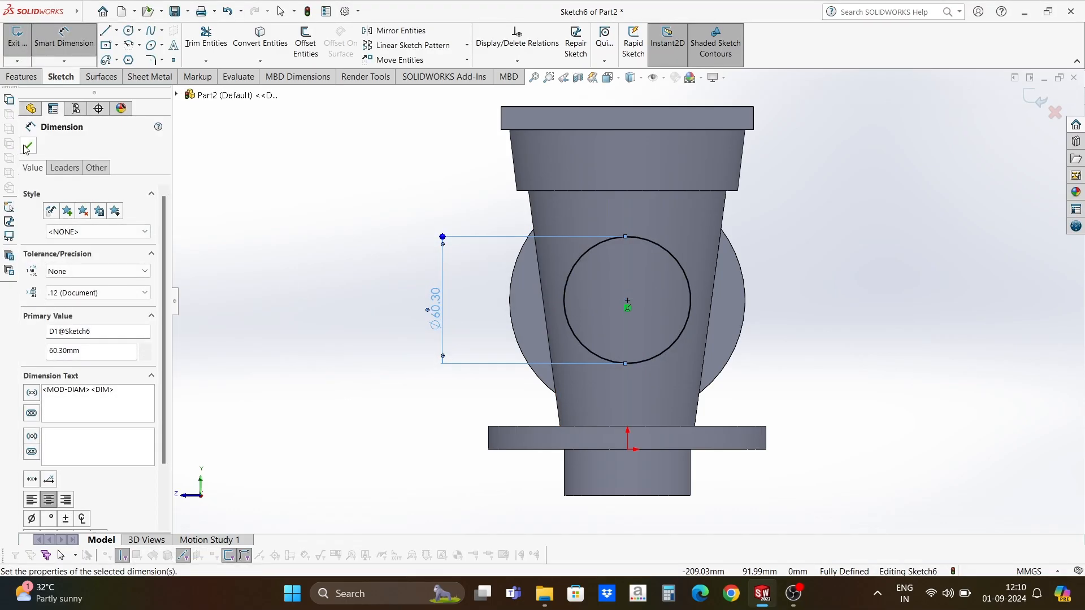
click(27, 147)
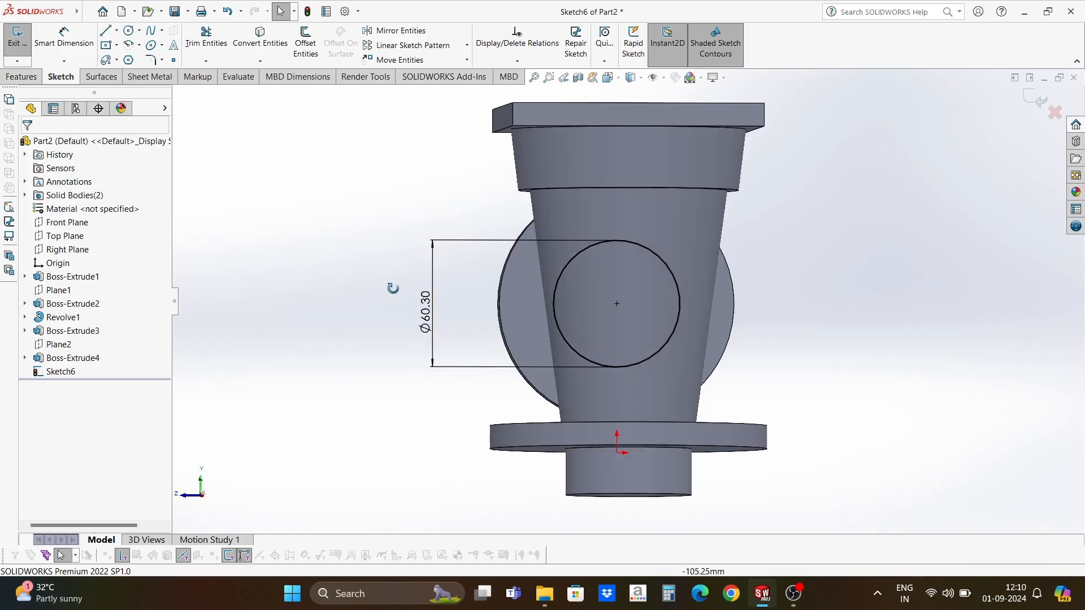
Set up a boss extrusion of the 60.3 mm circle toward the column with the Up To Next end condition.
key(ctrl+7)
click(25, 79)
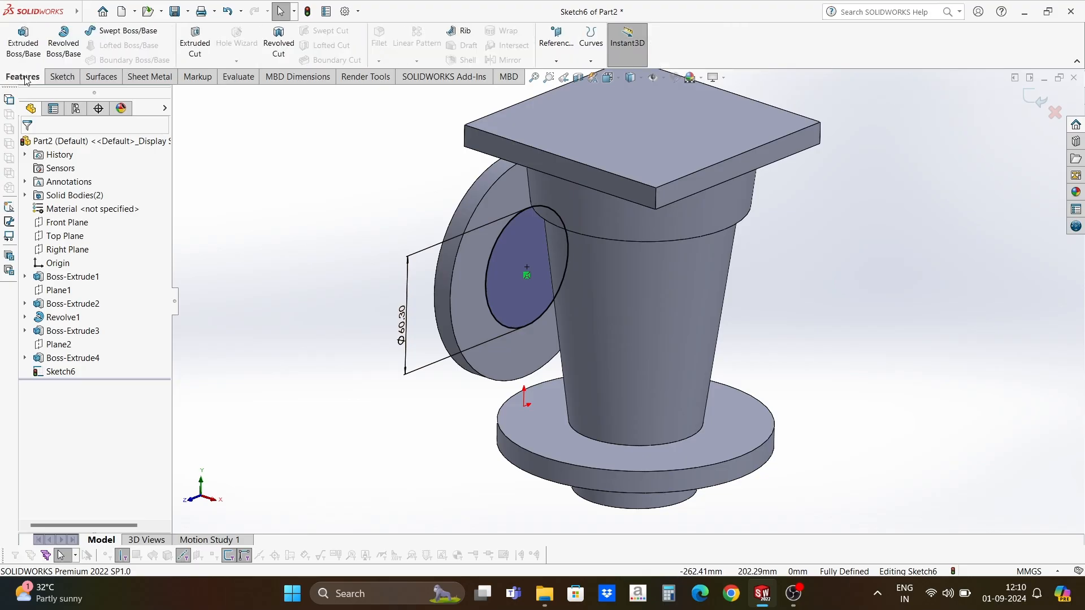
click(20, 35)
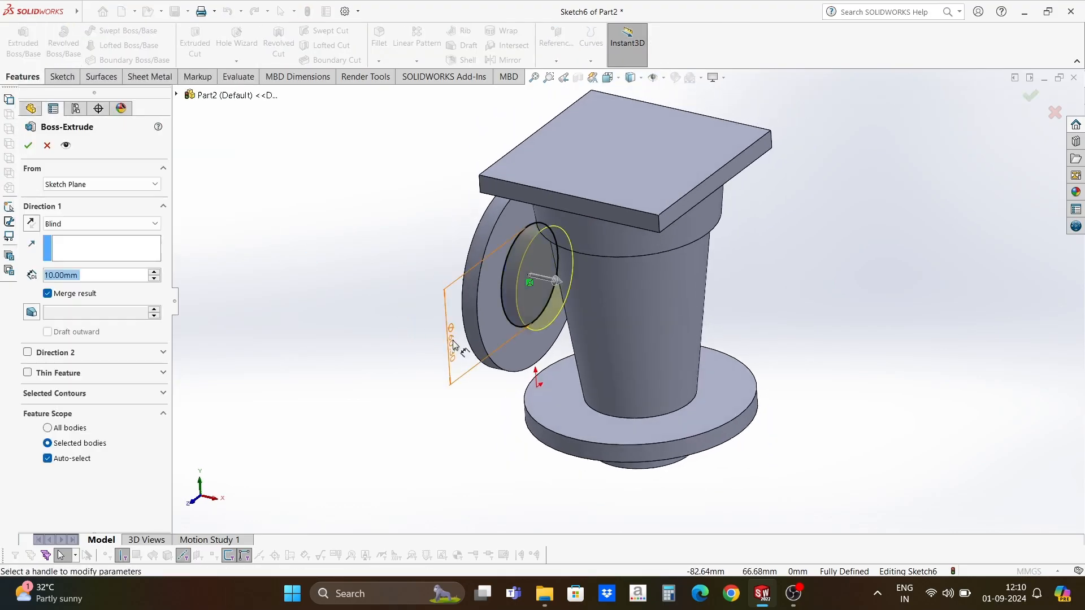
click(102, 224)
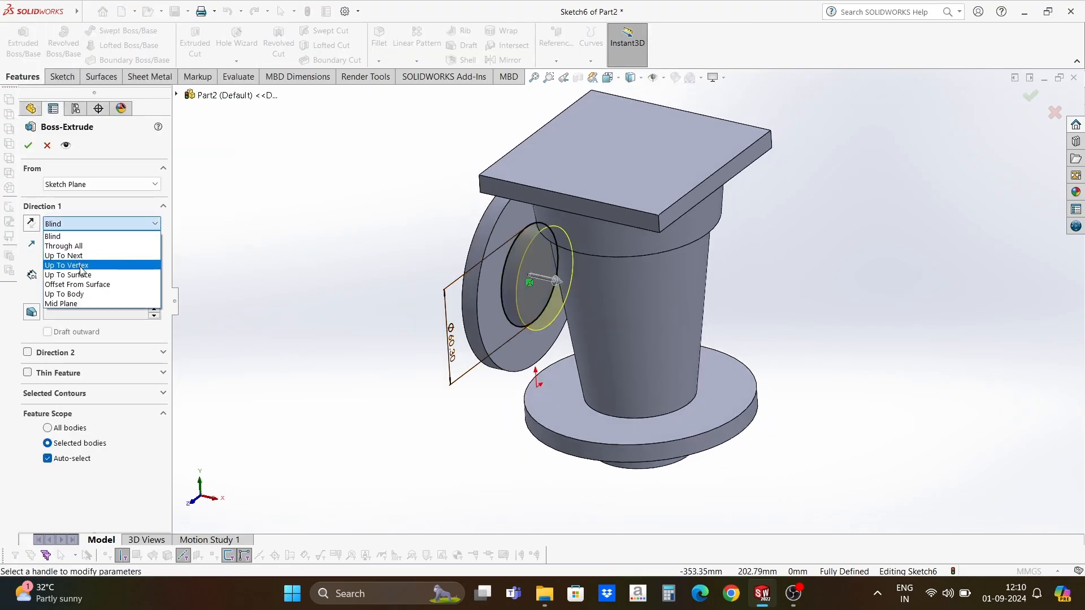
click(82, 256)
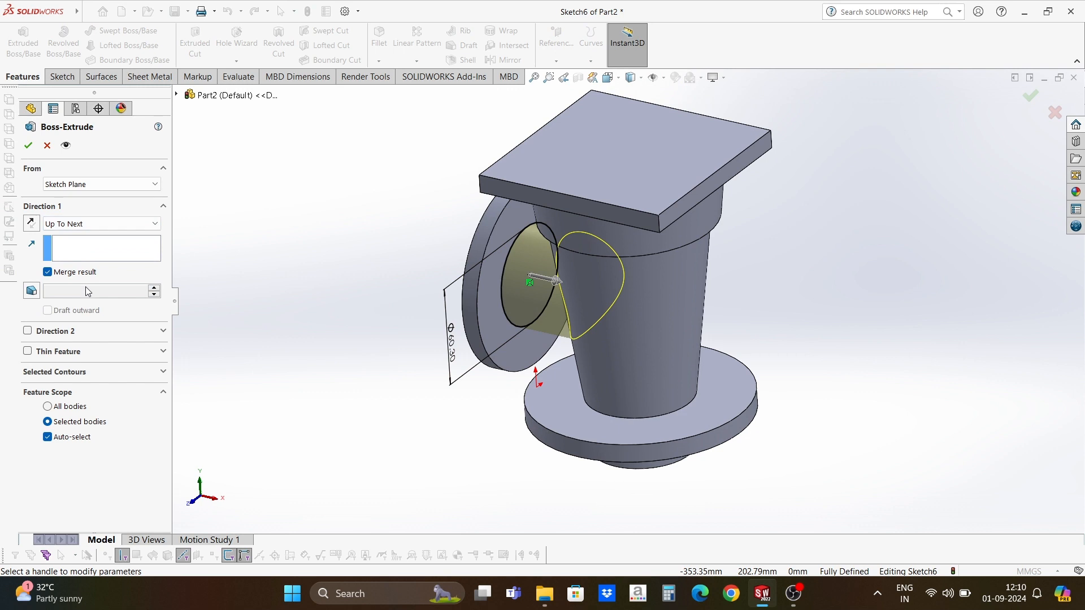
Apply a 7° outward draft to the side branch extrusion and complete the feature.
click(32, 291)
text(7)
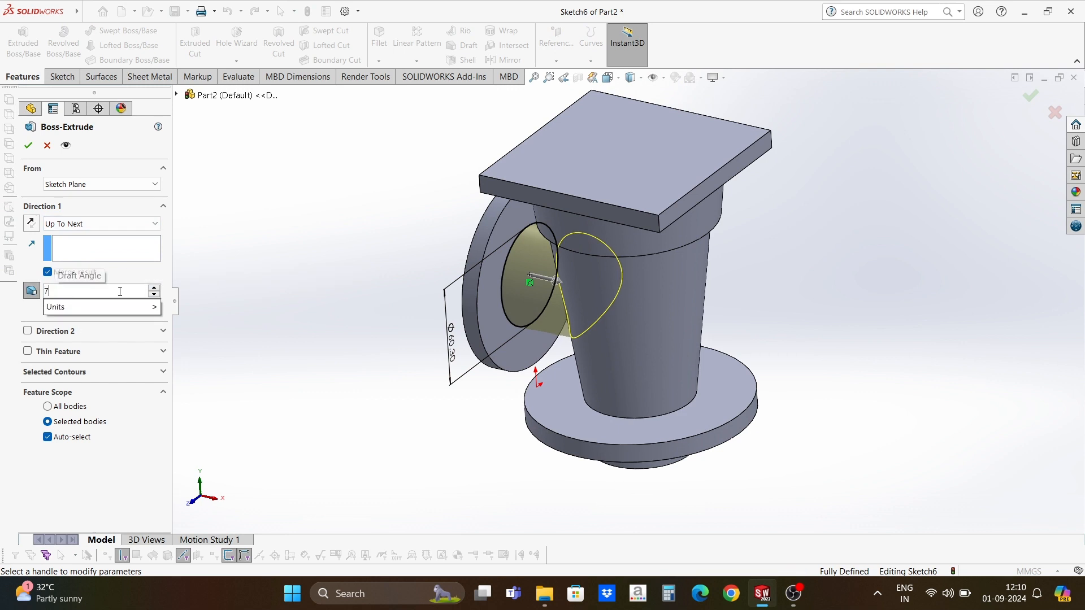
key(Return)
click(48, 311)
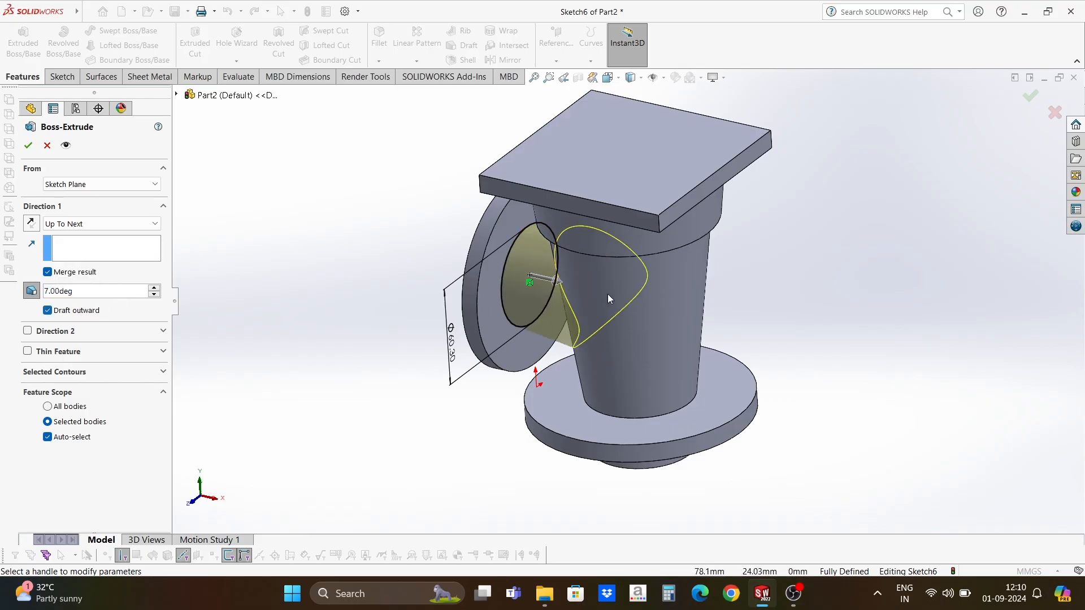
scroll(565, 316, down, 3)
middle_drag(566, 317, 644, 470)
scroll(593, 309, up, 4)
click(28, 145)
Start a sketch on the square plate's upper face and draw a circle about 76 mm in diameter centred on the origin.
scroll(417, 283, down, 3)
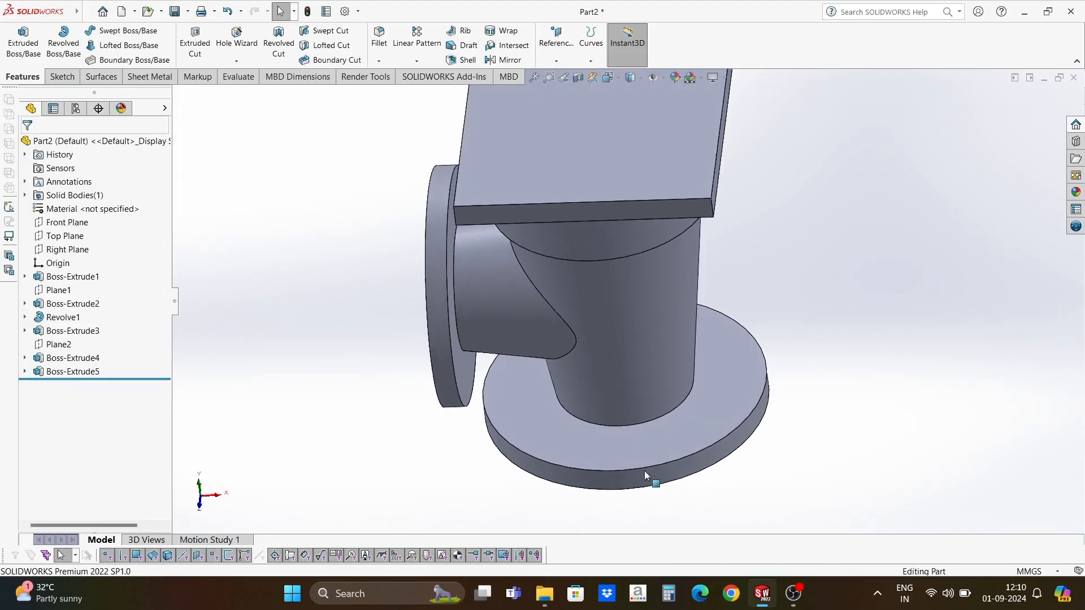
scroll(620, 359, up, 3)
middle_drag(619, 360, 605, 337)
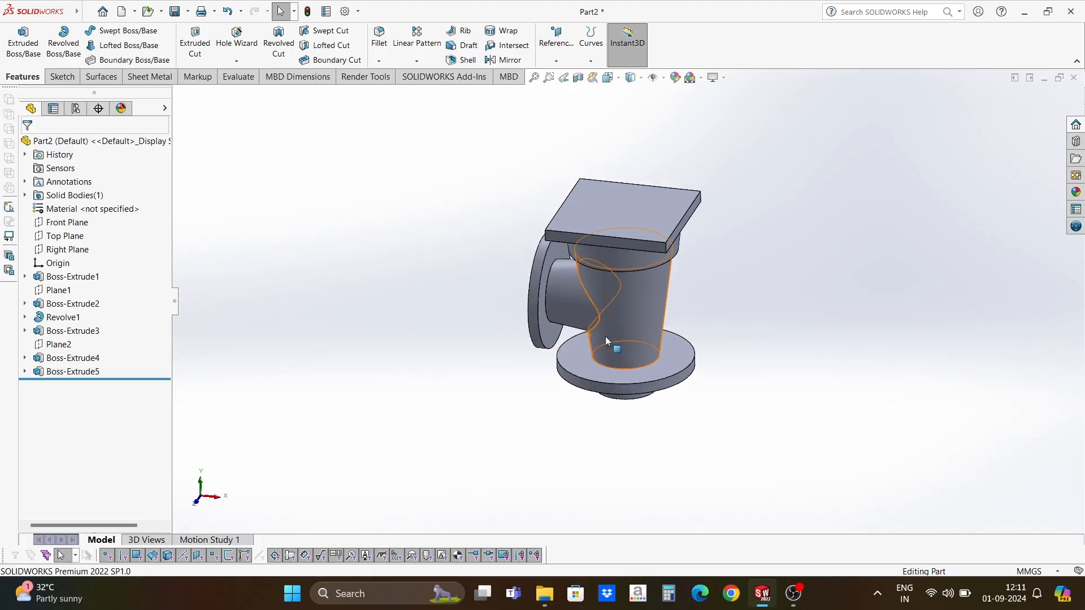
scroll(605, 337, up, 2)
scroll(659, 254, down, 2)
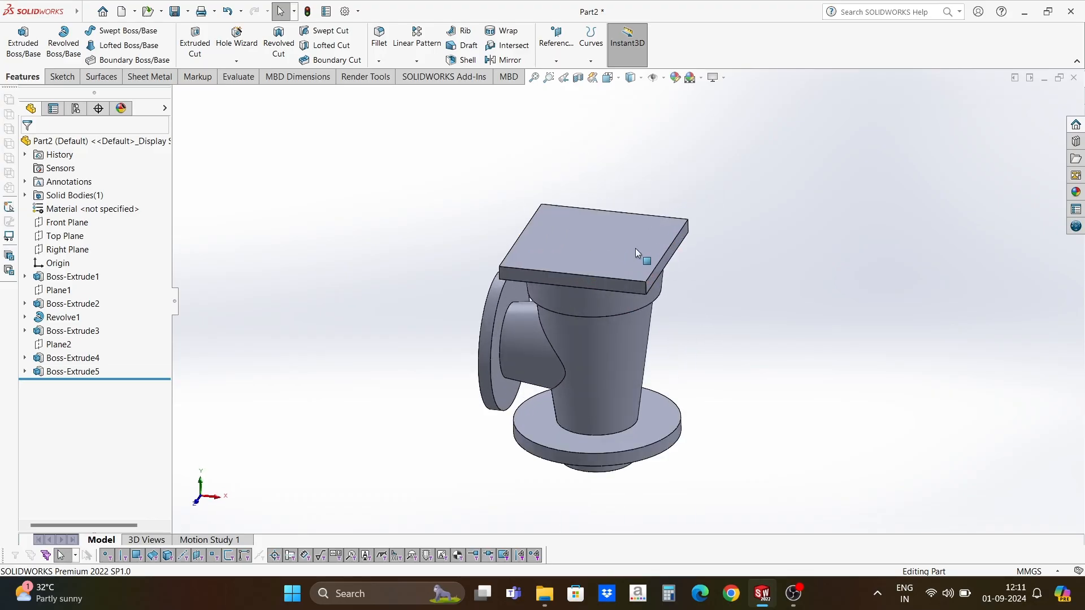
middle_drag(635, 249, 592, 240)
click(592, 240)
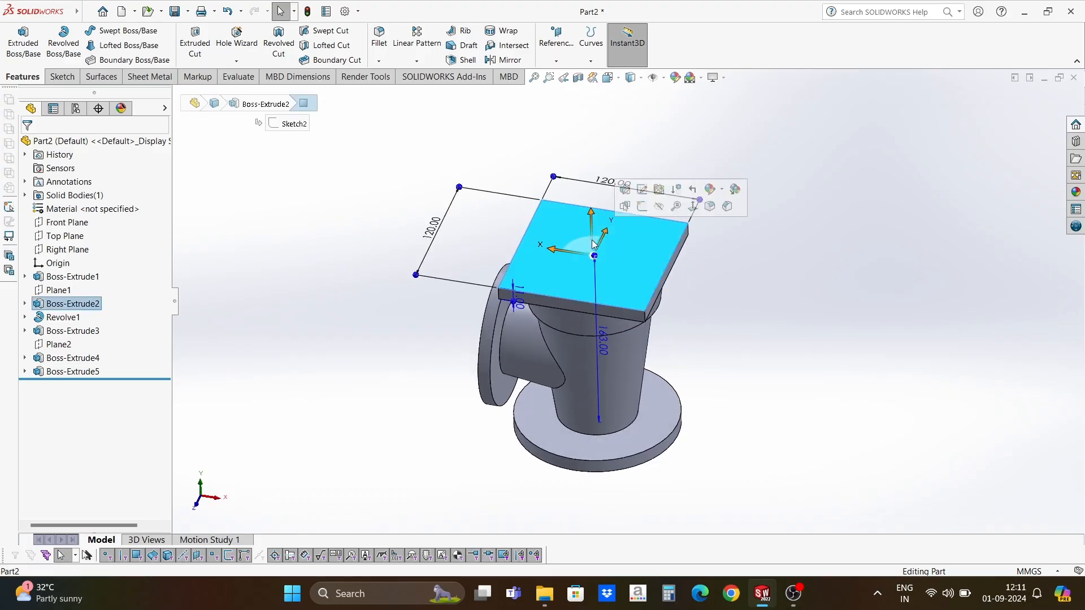
click(642, 207)
click(129, 30)
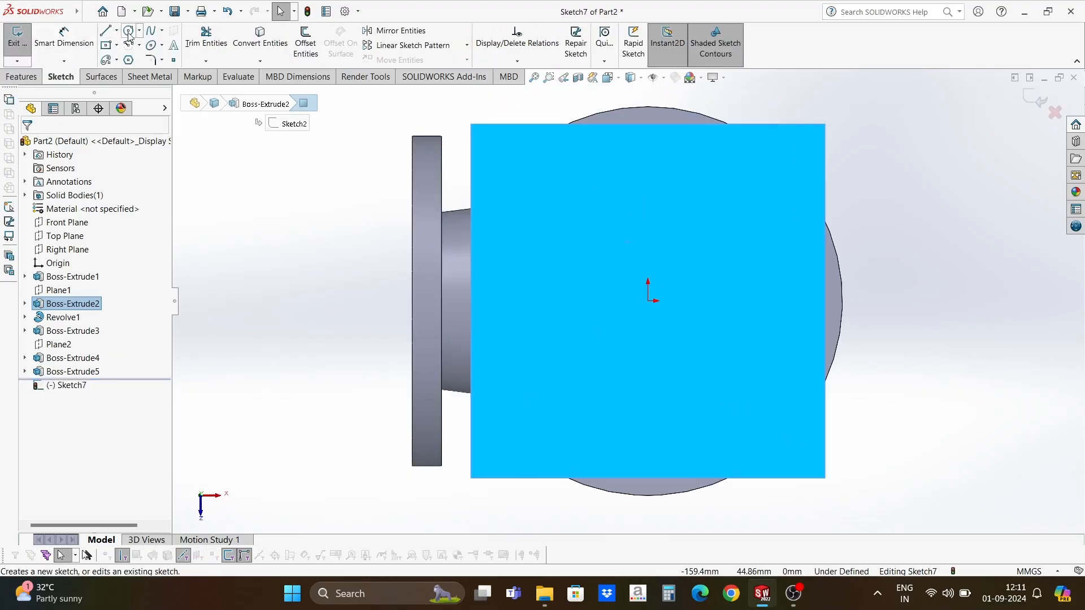
click(649, 300)
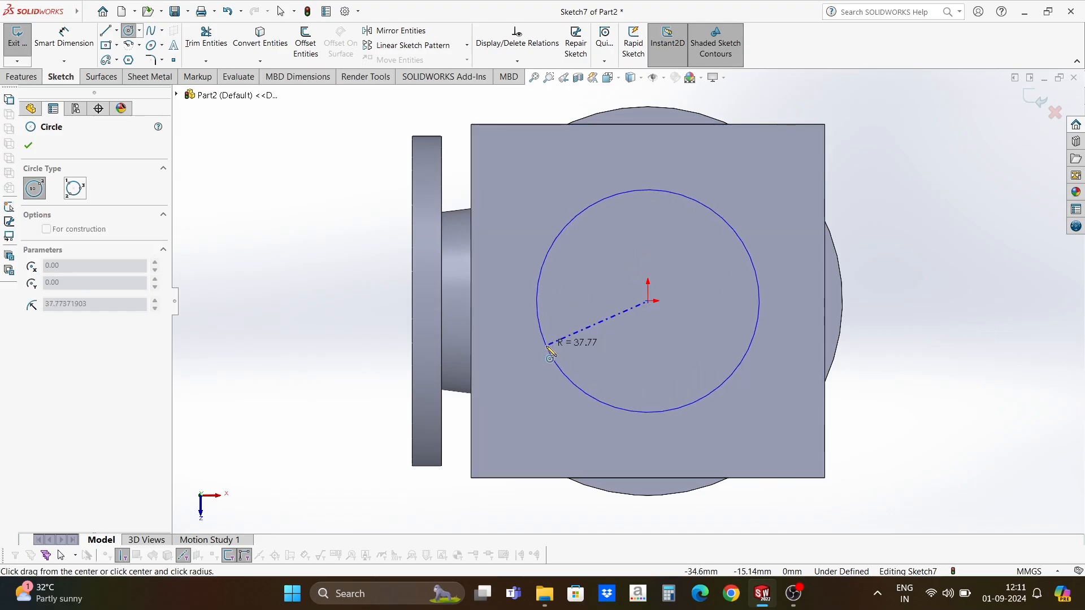
click(549, 348)
Set the diameter of the circle on the square top plate to 82 mm.
click(64, 40)
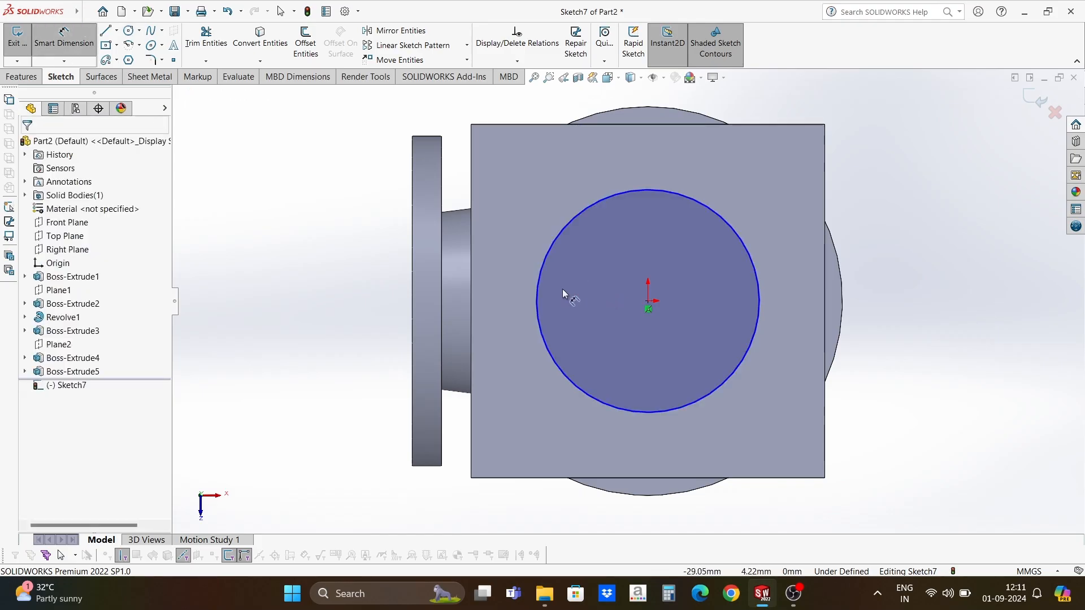
click(537, 286)
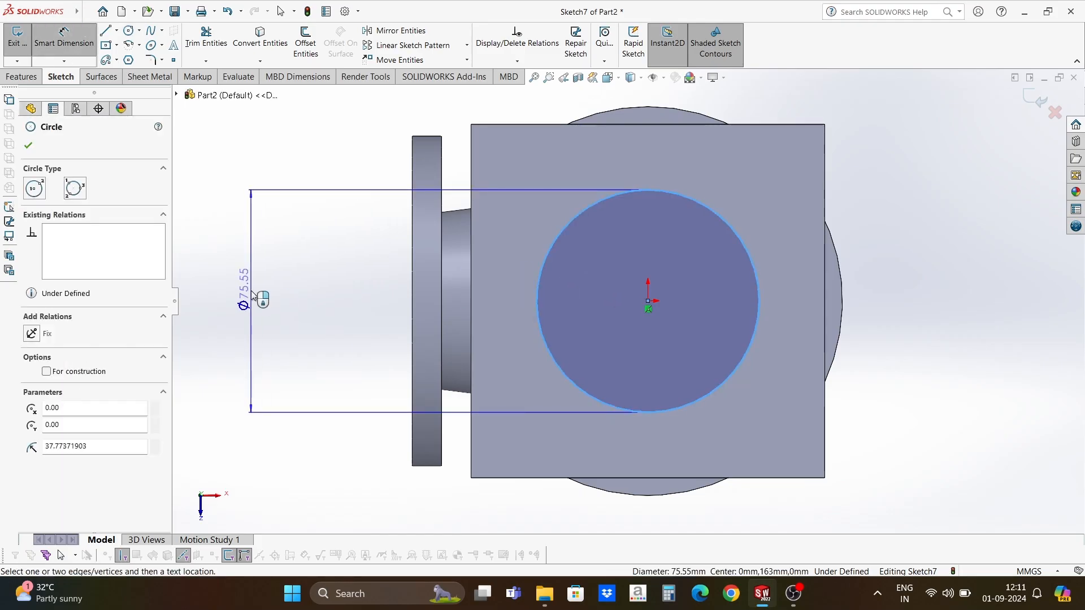
click(252, 298)
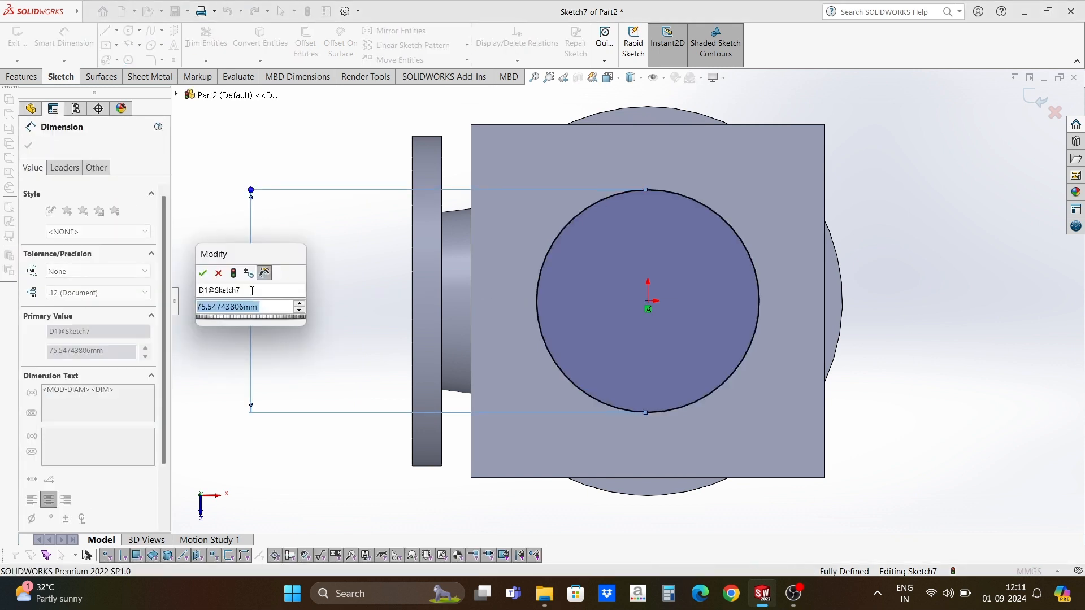
text(82)
key(Return)
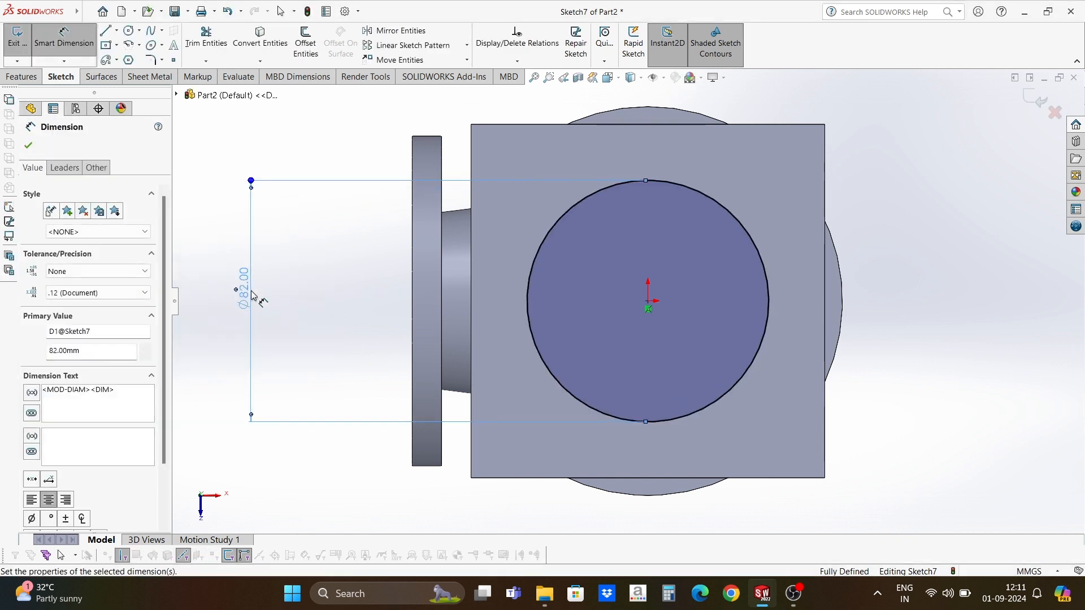
click(28, 146)
Cut-extrude the 82 mm circle on the square top plate with a Blind depth of 35 mm.
click(24, 76)
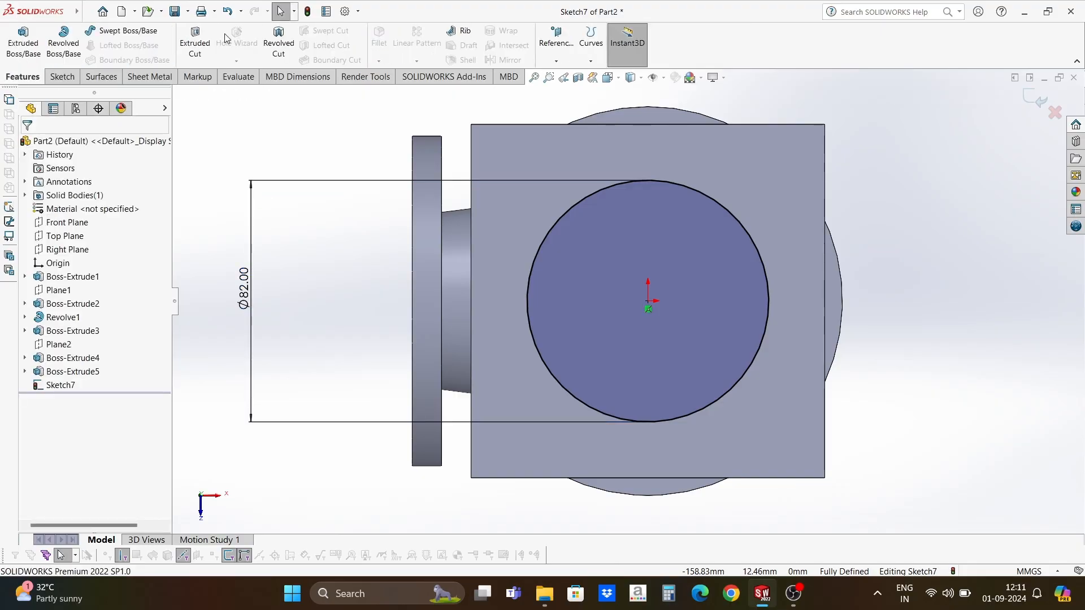
click(193, 42)
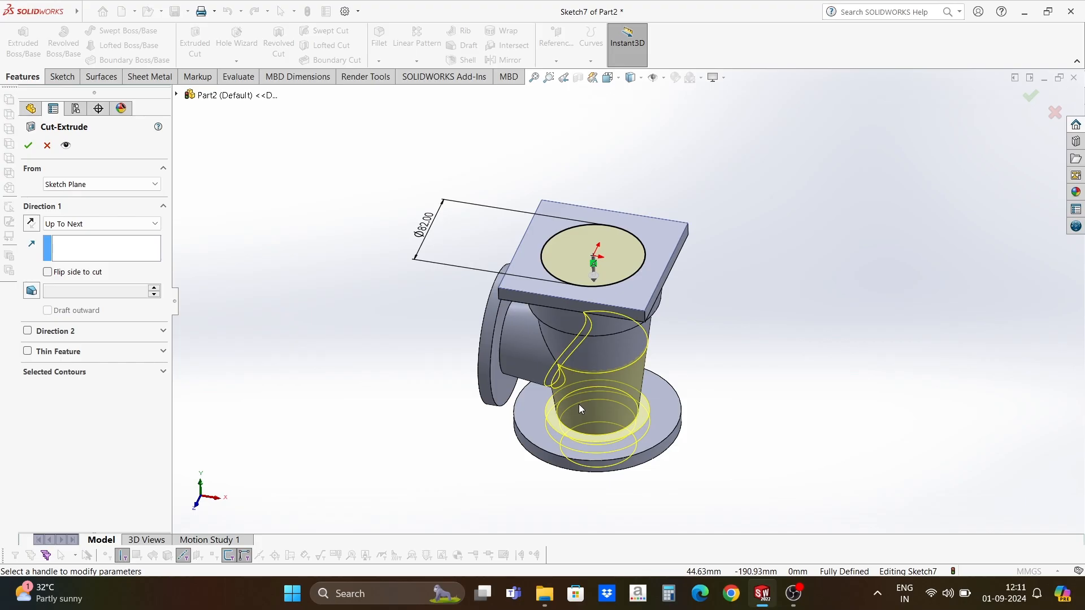
click(81, 224)
click(76, 244)
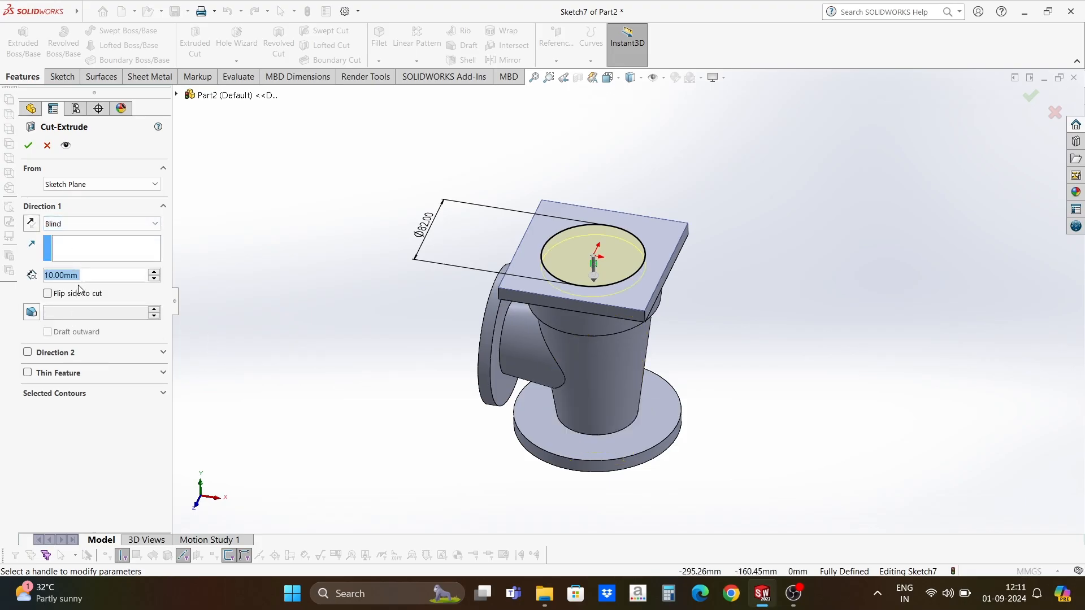
text(35)
key(Return)
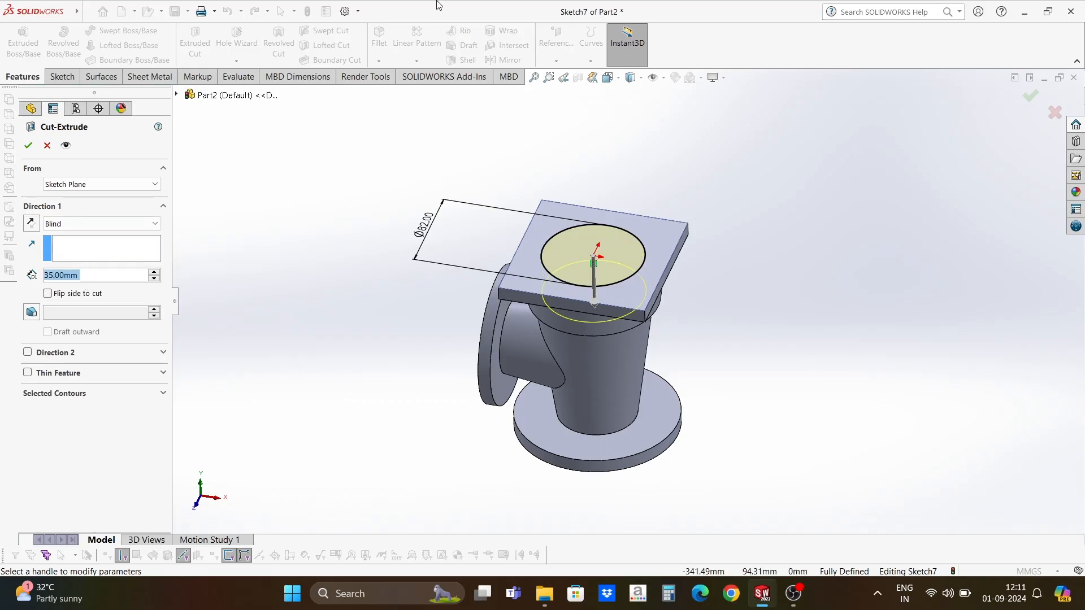
click(28, 145)
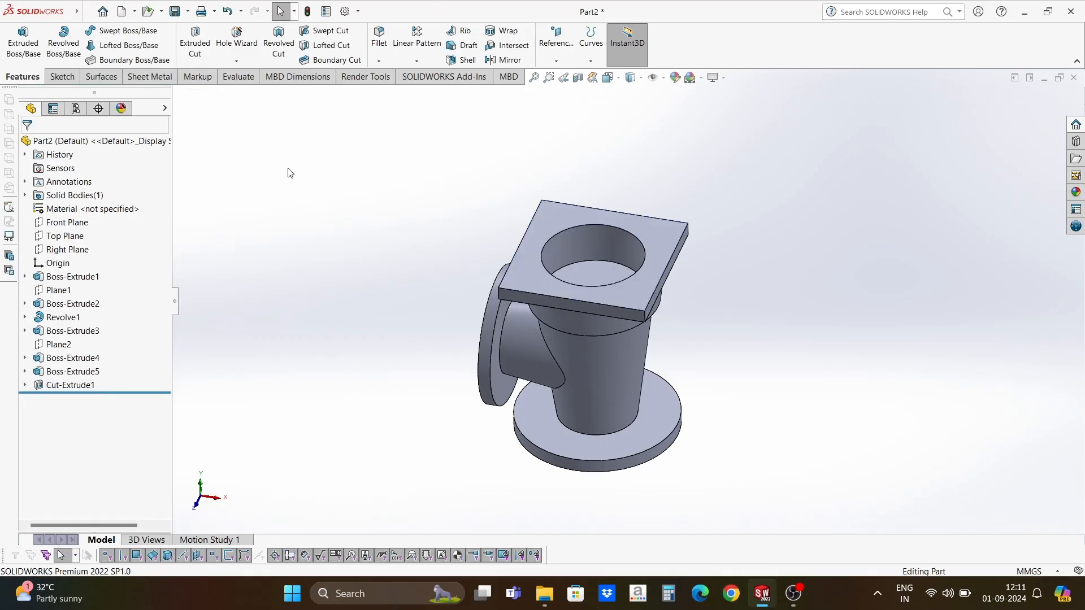
Start a sketch on the bottom face of the stub below the base disc and draw a circle about 32 mm in diameter centred on the origin.
mouse_move(780, 392)
middle_down()
mouse_move(751, 326)
mouse_move(705, 431)
mouse_move(819, 375)
mouse_move(821, 417)
mouse_move(788, 392)
mouse_move(779, 403)
middle_up()
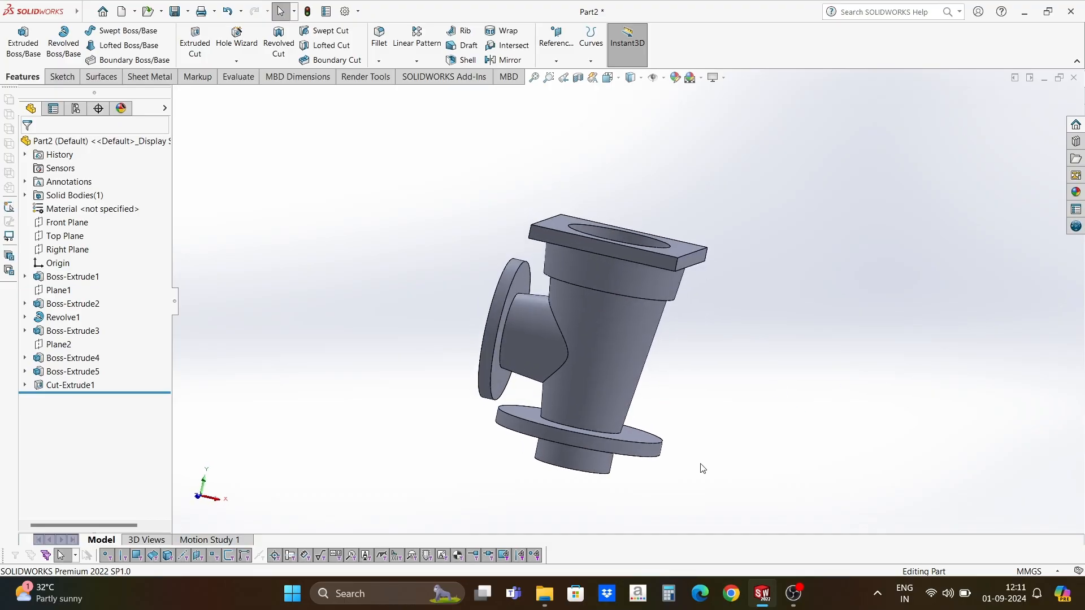
key(ctrl+6)
click(605, 398)
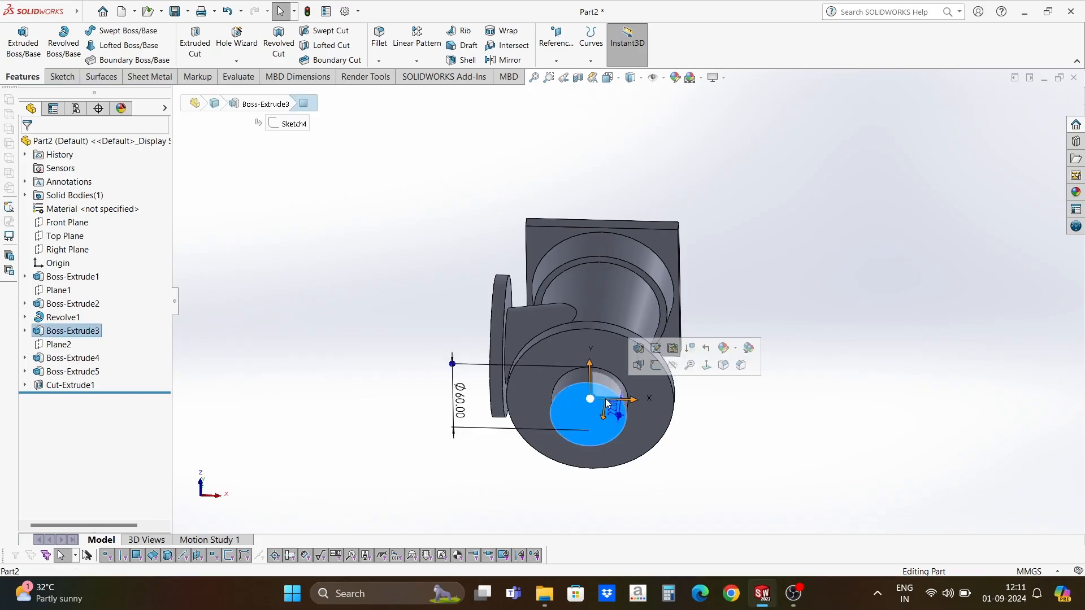
click(662, 369)
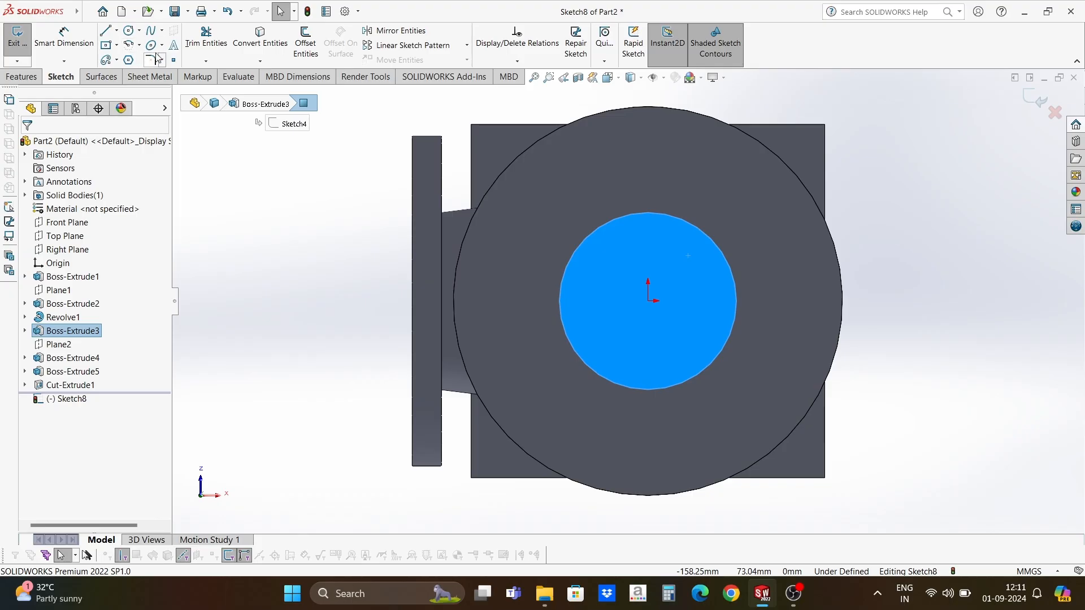
click(127, 32)
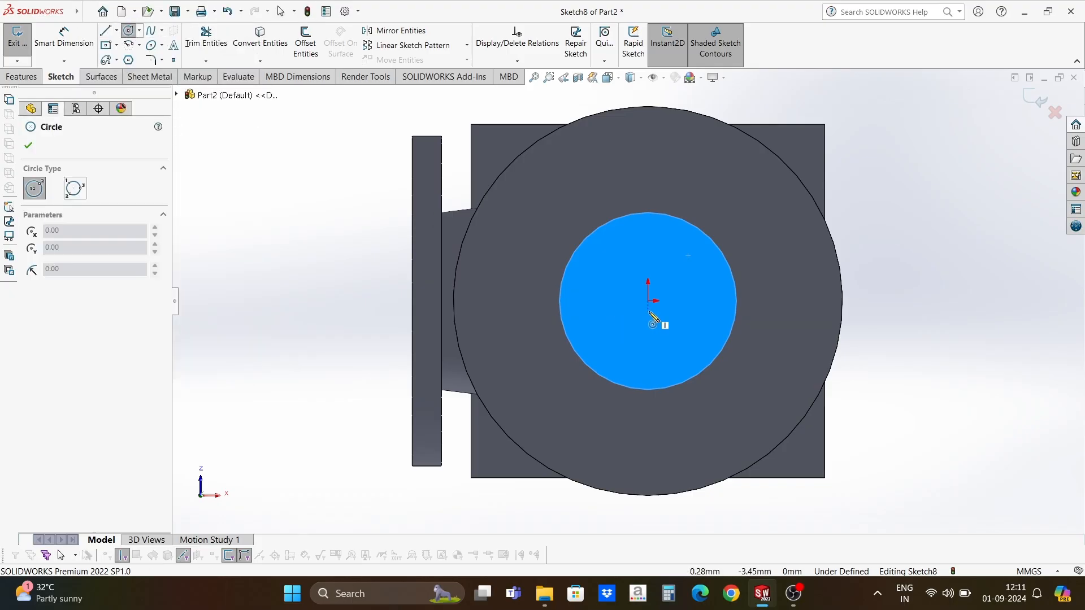
click(649, 301)
click(613, 331)
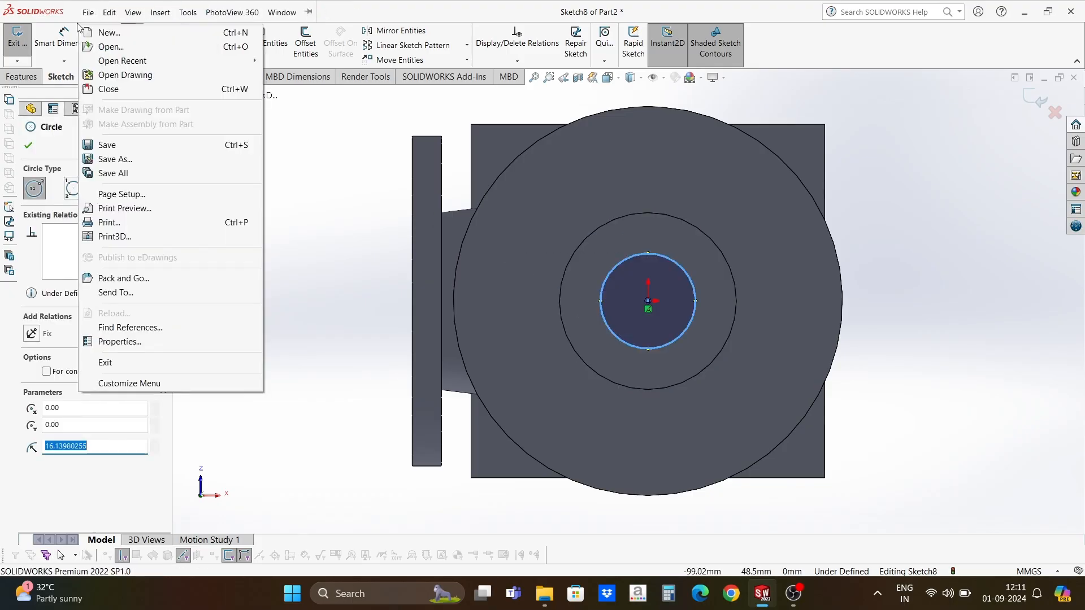
Set the diameter of the circle on the bottom stub face to 44 mm.
click(72, 42)
click(602, 306)
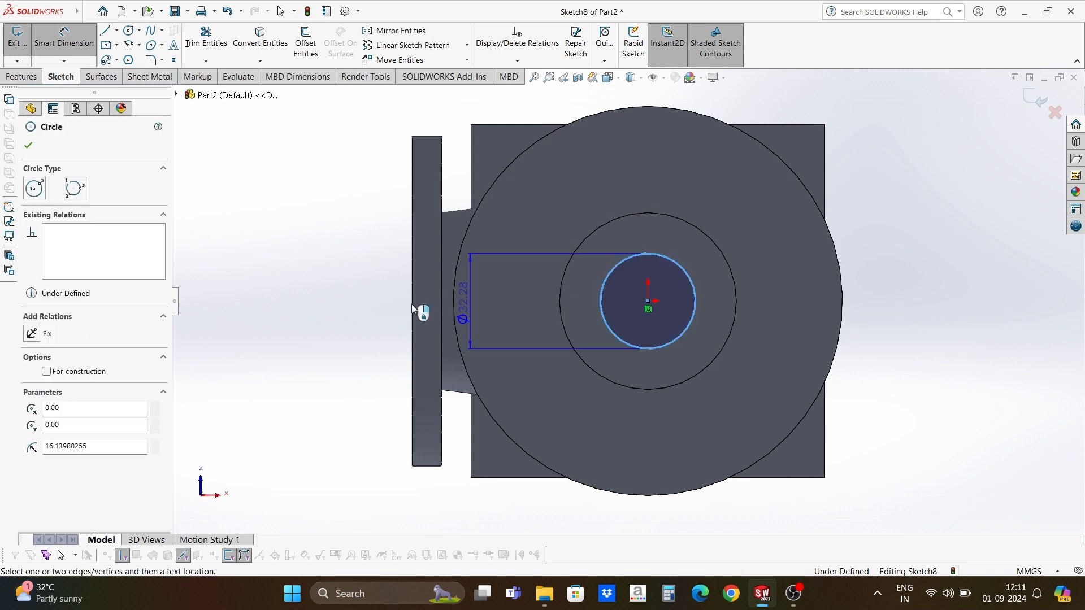
click(299, 305)
text(44)
key(Return)
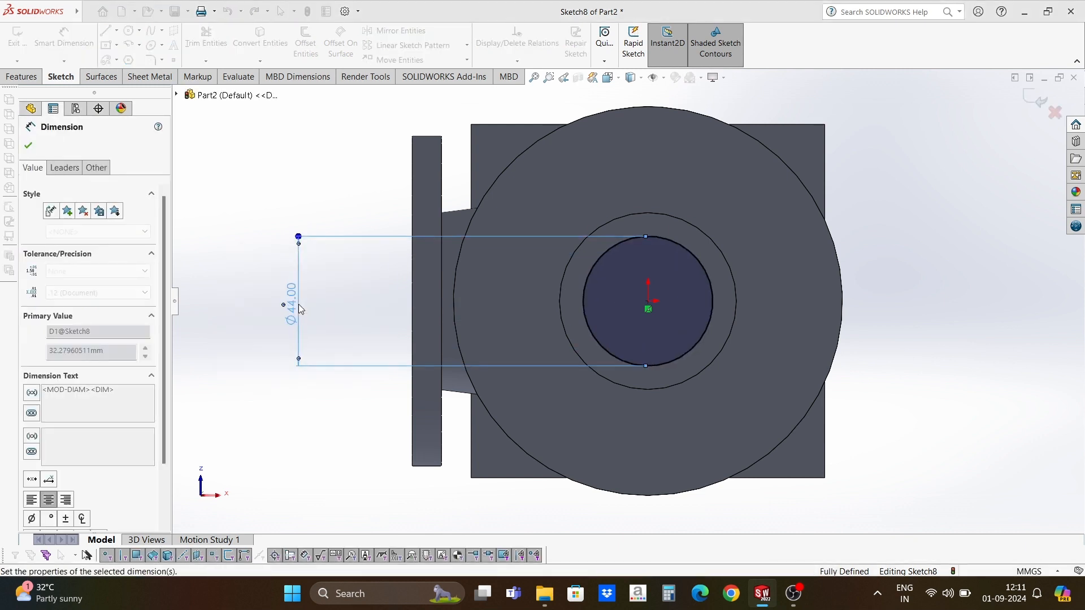
click(29, 150)
Cut-extrude the 44 mm circle with the Up To Surface end condition, ending at the base disc's upper face.
click(16, 80)
click(195, 46)
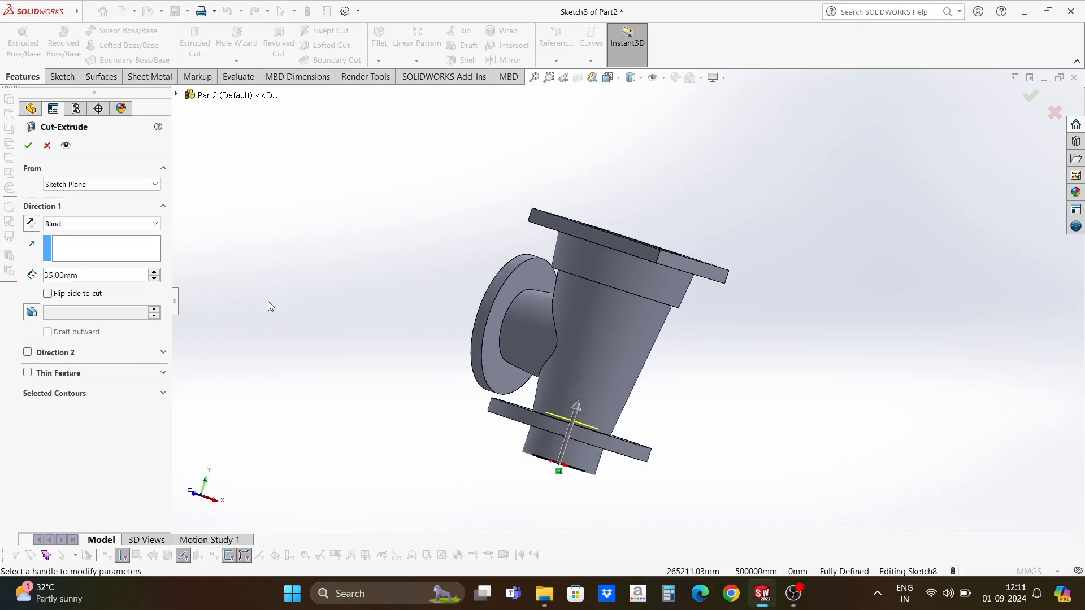
click(87, 221)
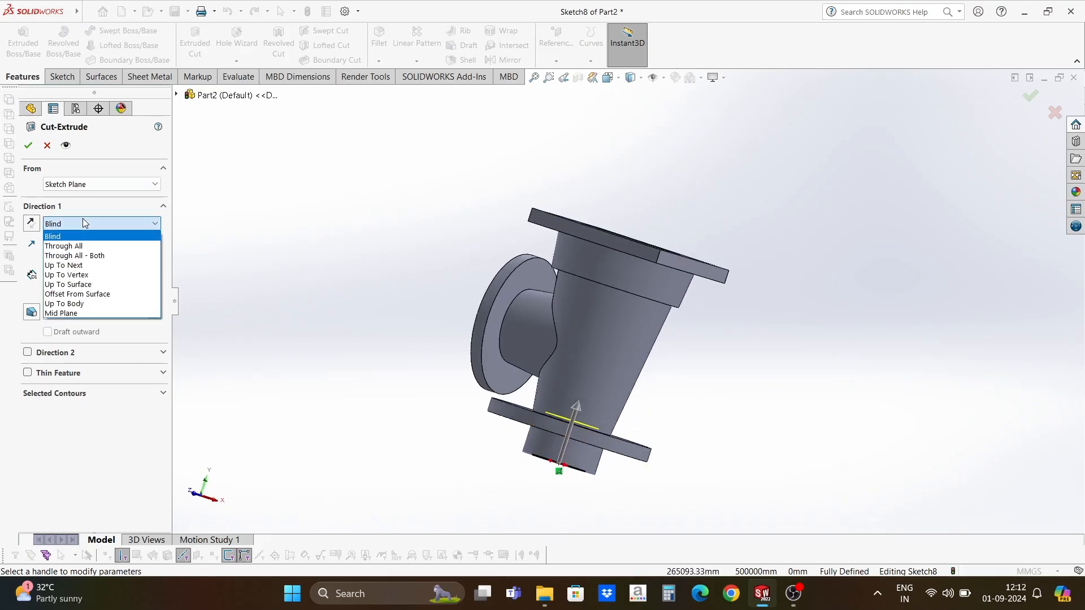
click(85, 283)
middle_drag(448, 370, 637, 443)
click(637, 443)
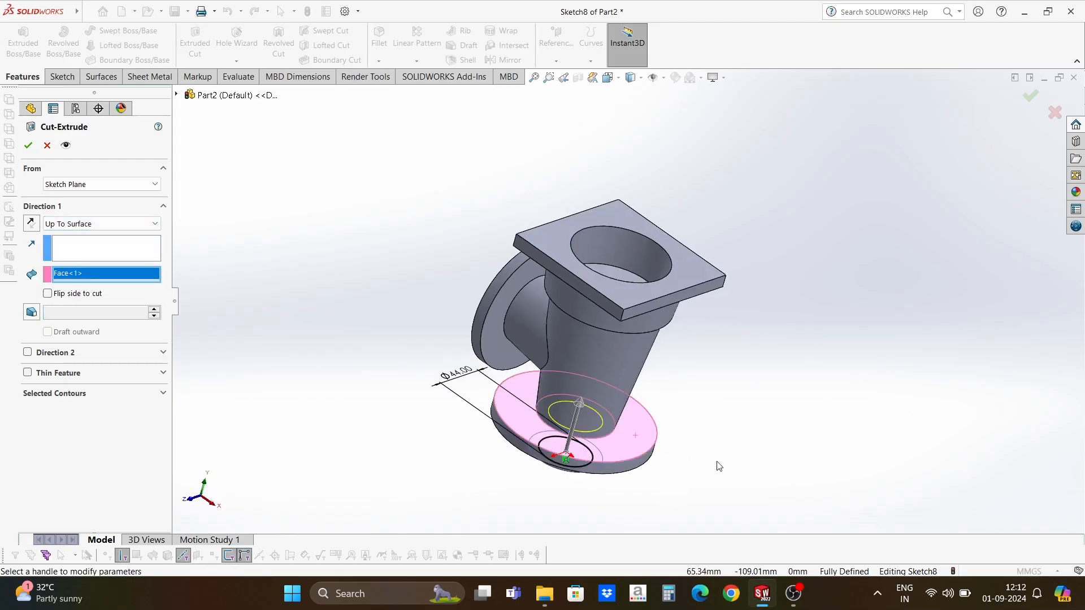
click(28, 145)
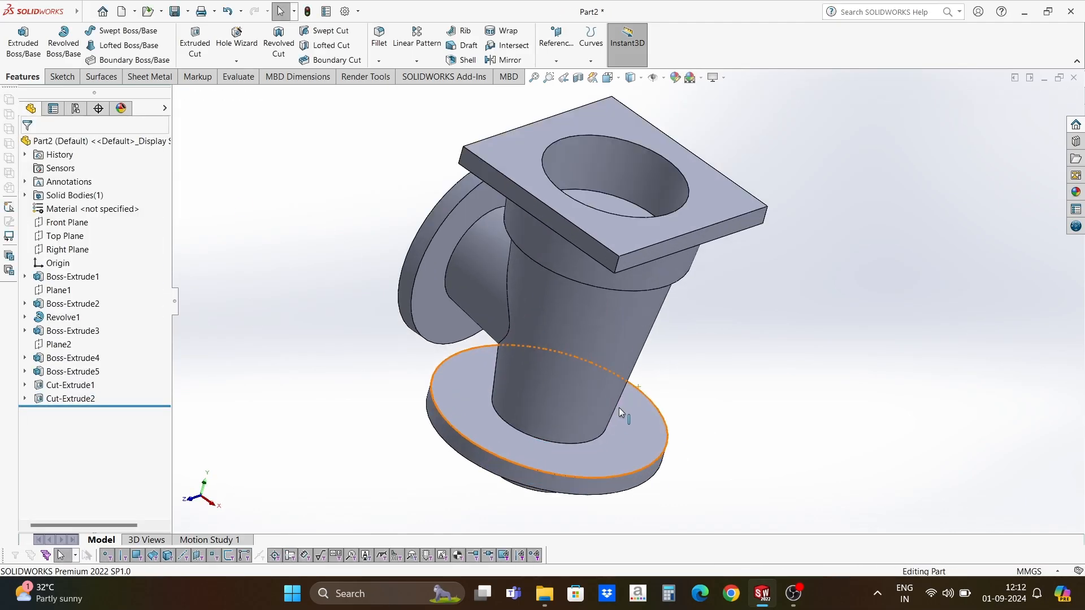
Start a sketch on the Front Plane and switch the display style to Hidden Lines Visible.
middle_drag(622, 417, 571, 401)
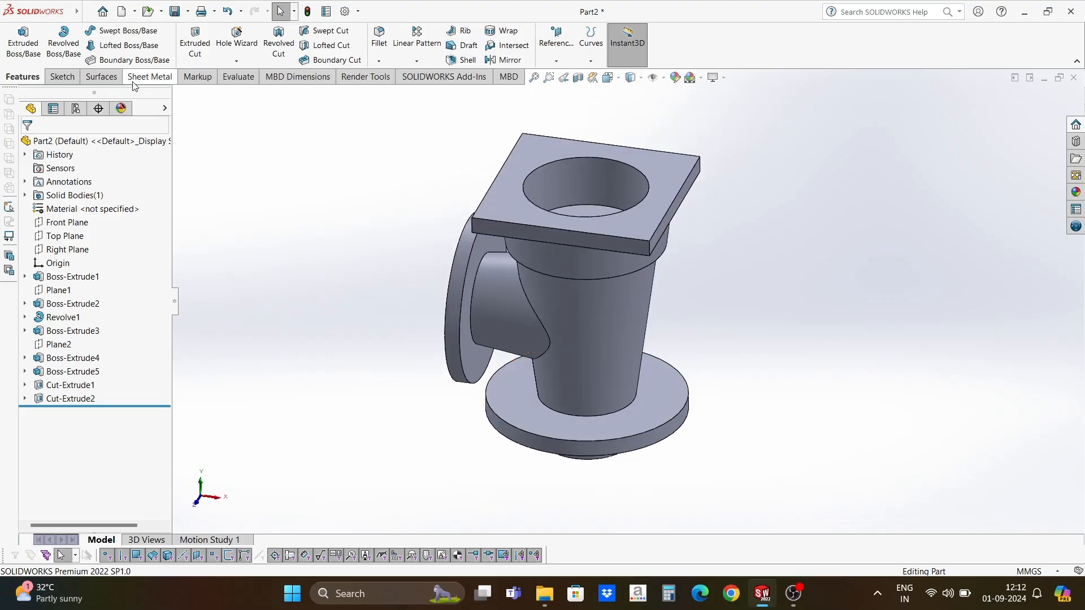
right_click(67, 224)
click(78, 211)
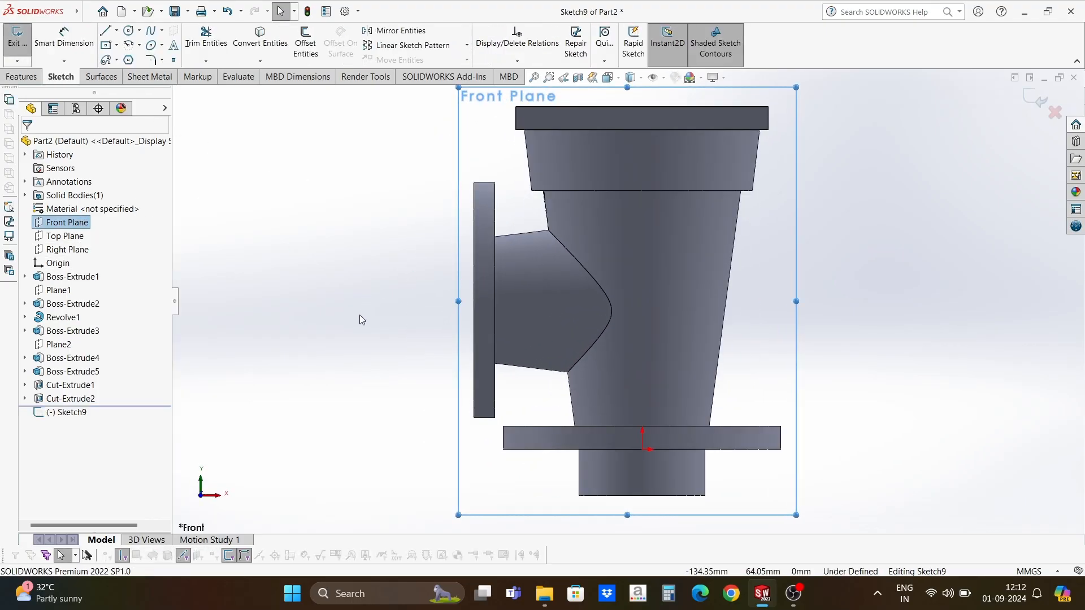
click(632, 77)
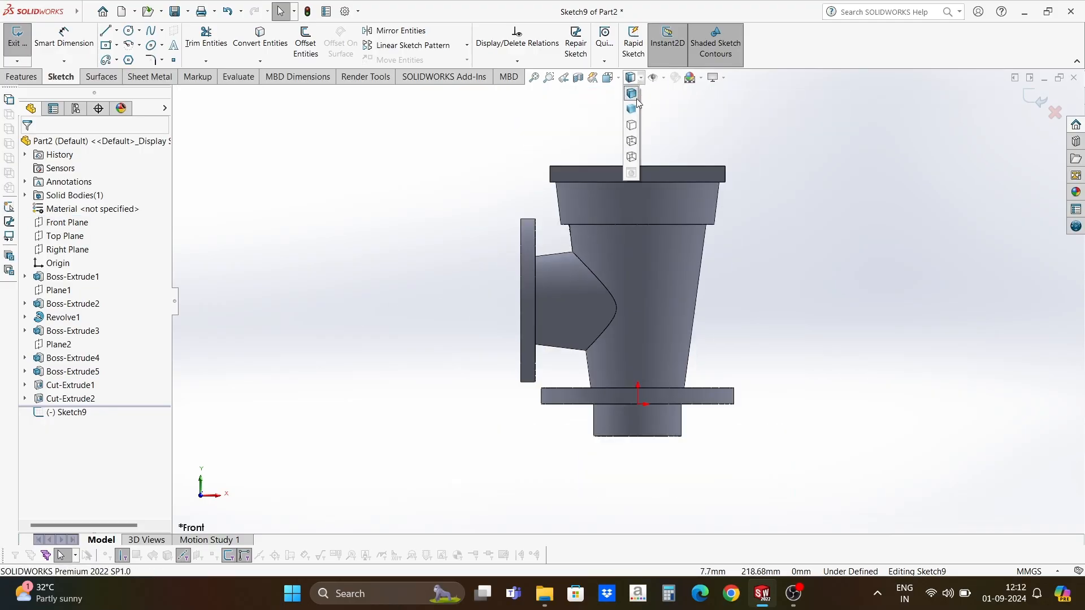
click(631, 142)
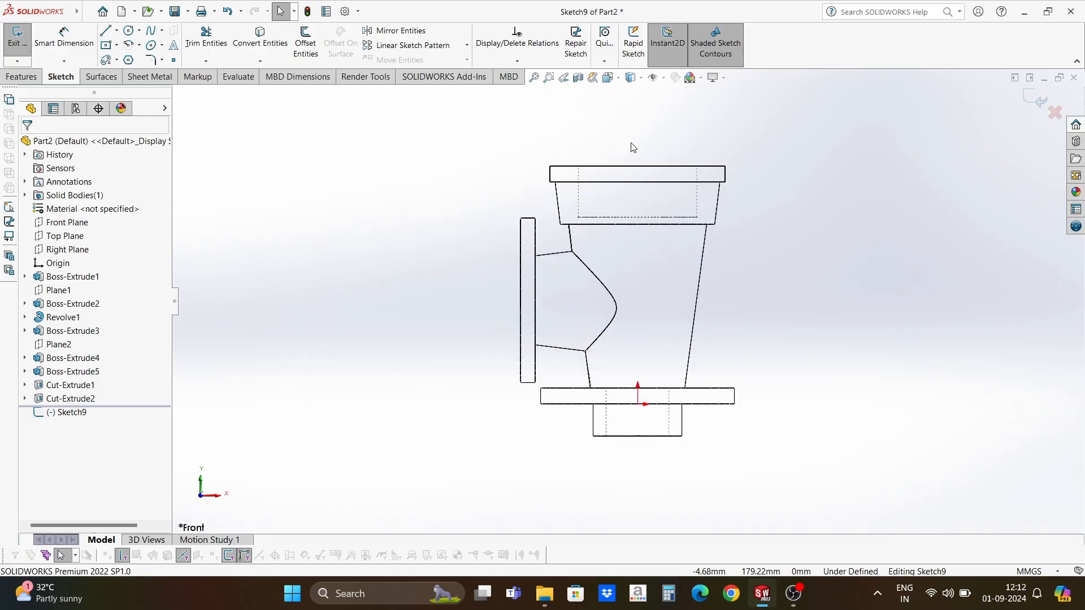
Sketch a closed tapered half-profile from the upper bore's floor corner to the base disc's top and the axis, 117 mm high, 41 mm wide above, about 16 mm below.
click(108, 33)
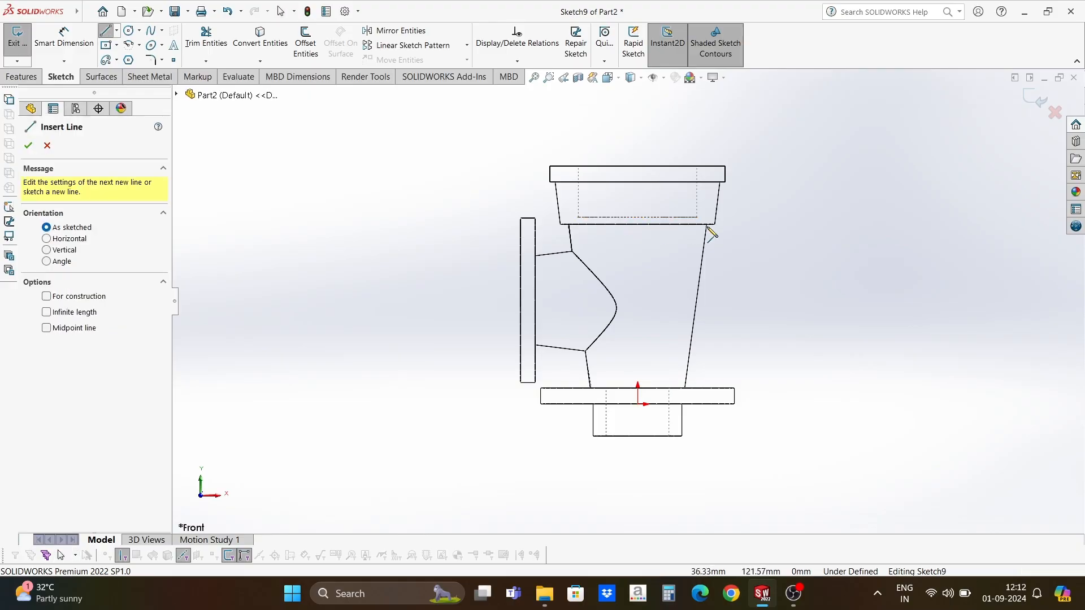
scroll(676, 401, down, 3)
scroll(579, 420, up, 4)
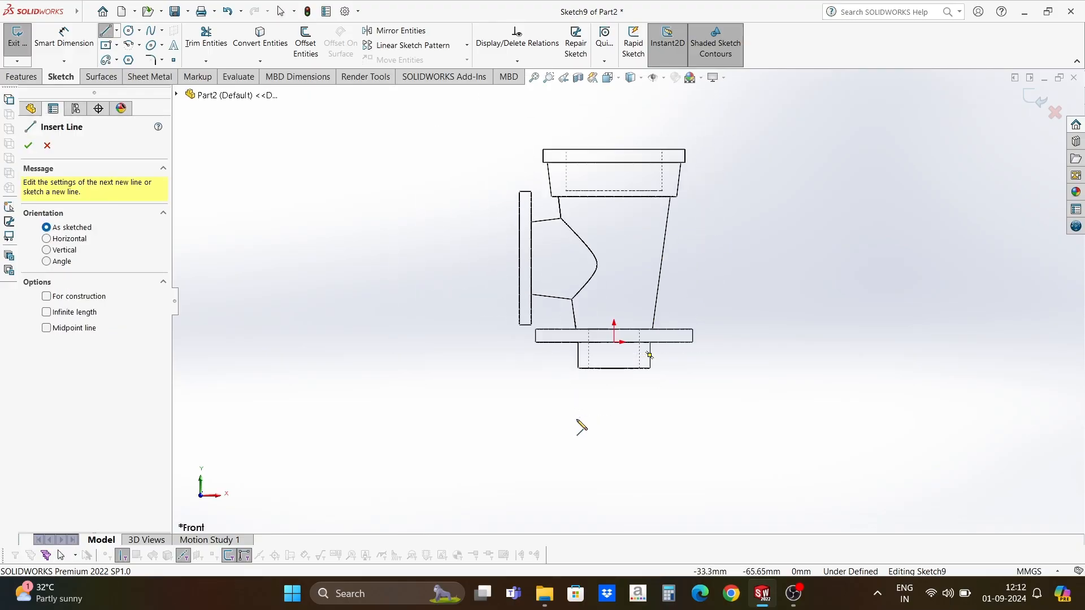
scroll(655, 221, down, 3)
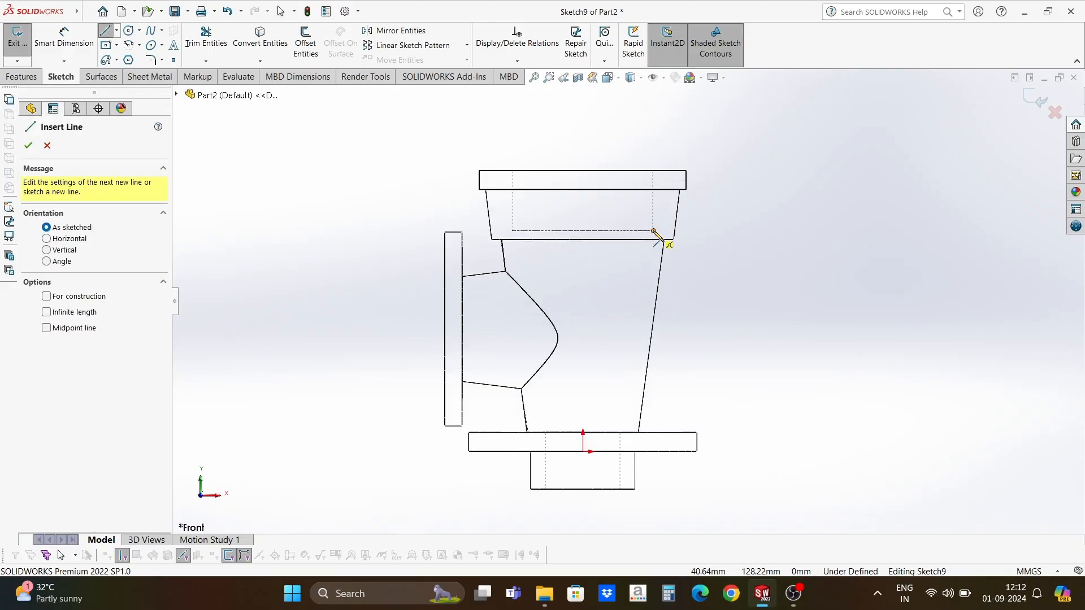
click(653, 231)
click(612, 433)
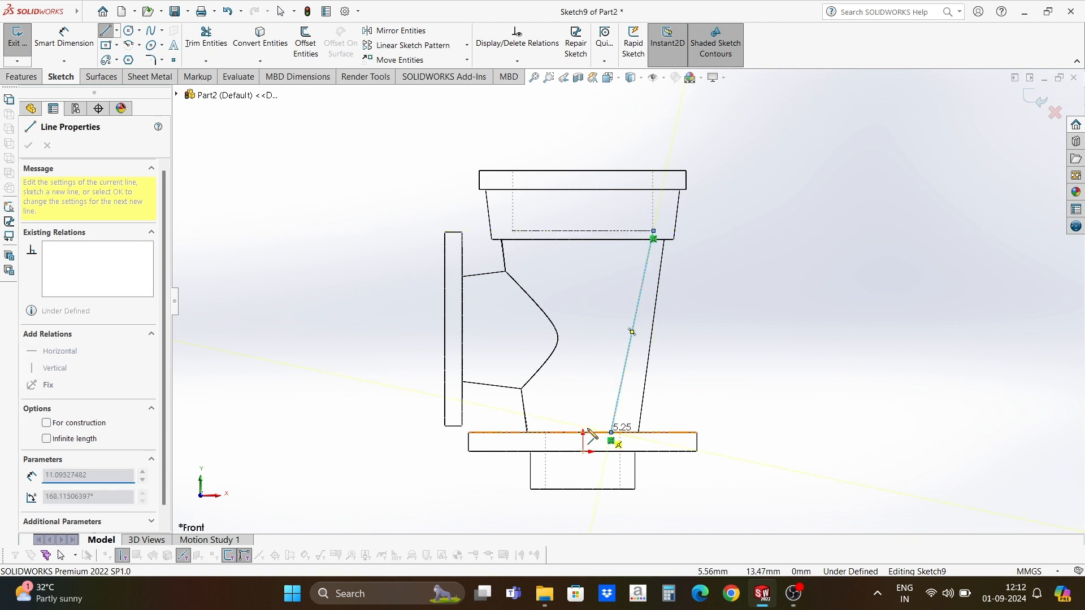
click(583, 433)
click(583, 231)
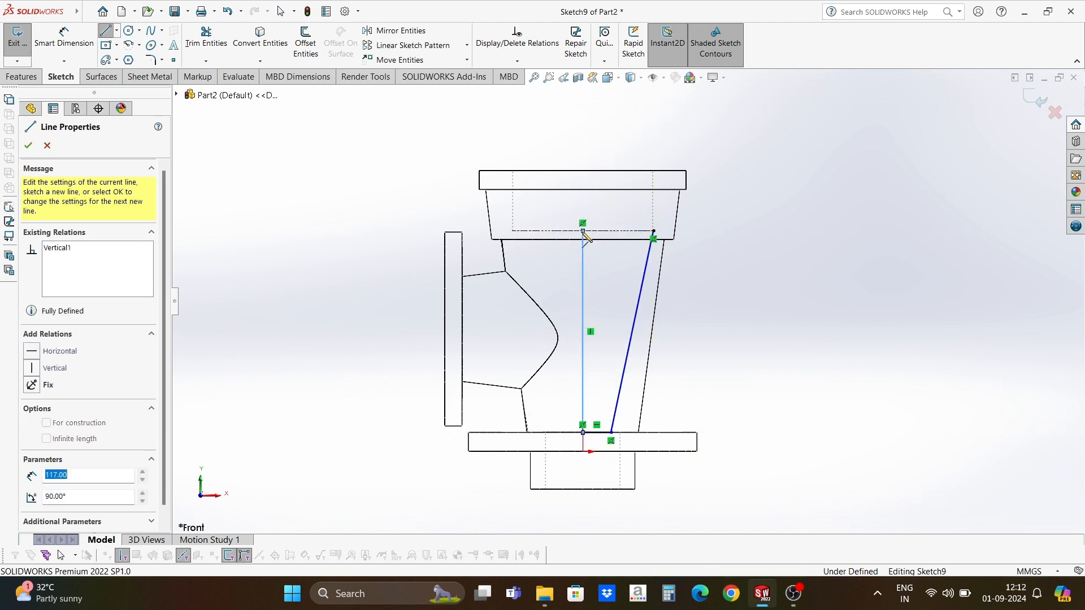
click(654, 231)
right_click(656, 235)
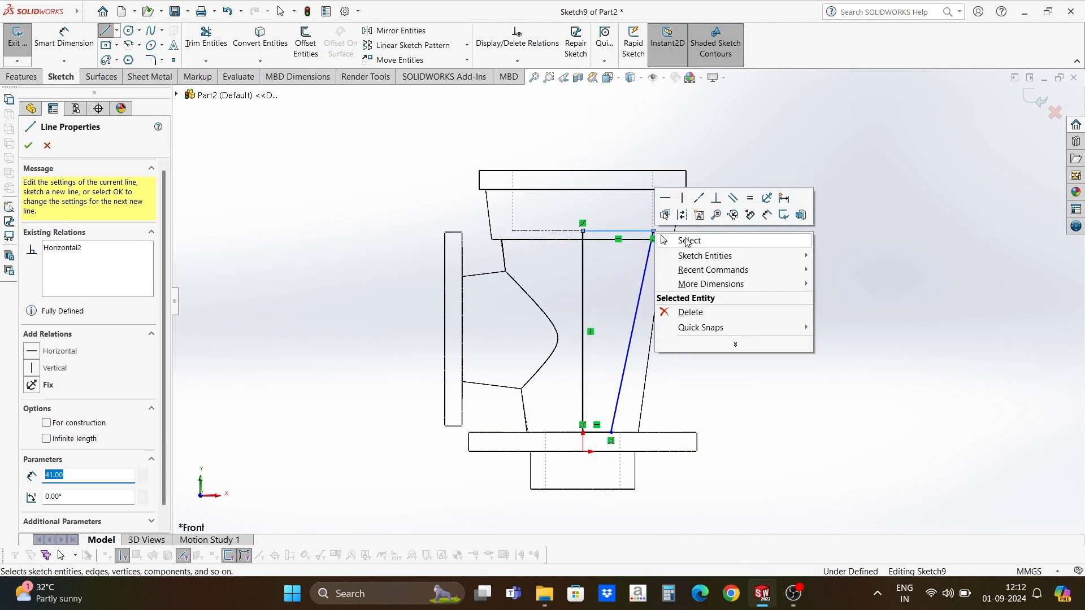
click(799, 233)
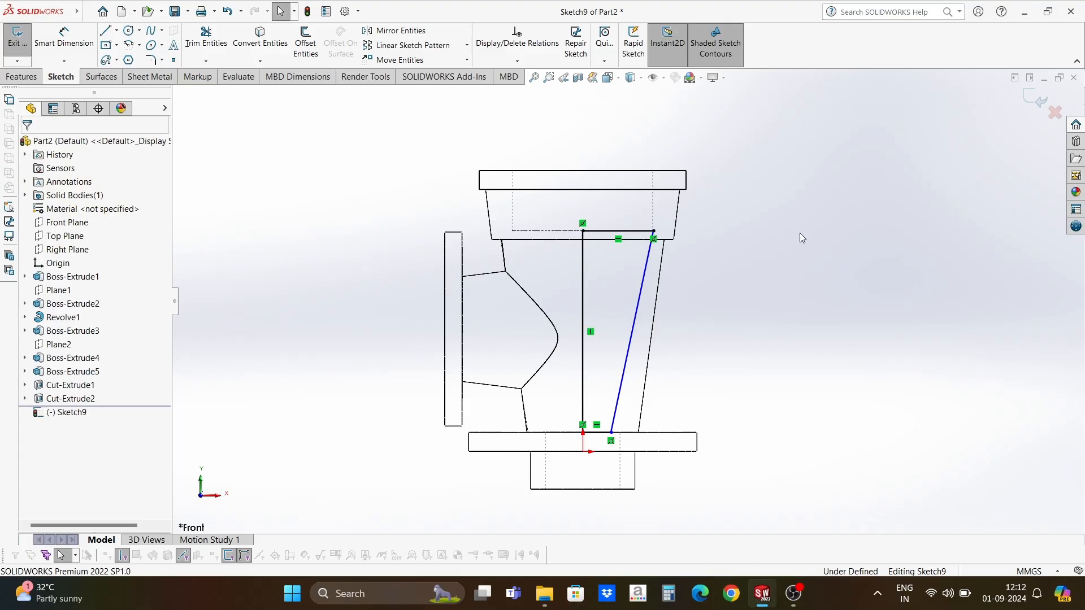
Draw a vertical centerline about 189 mm long along the column axis, starting at the base disc's upper face.
click(117, 30)
click(132, 56)
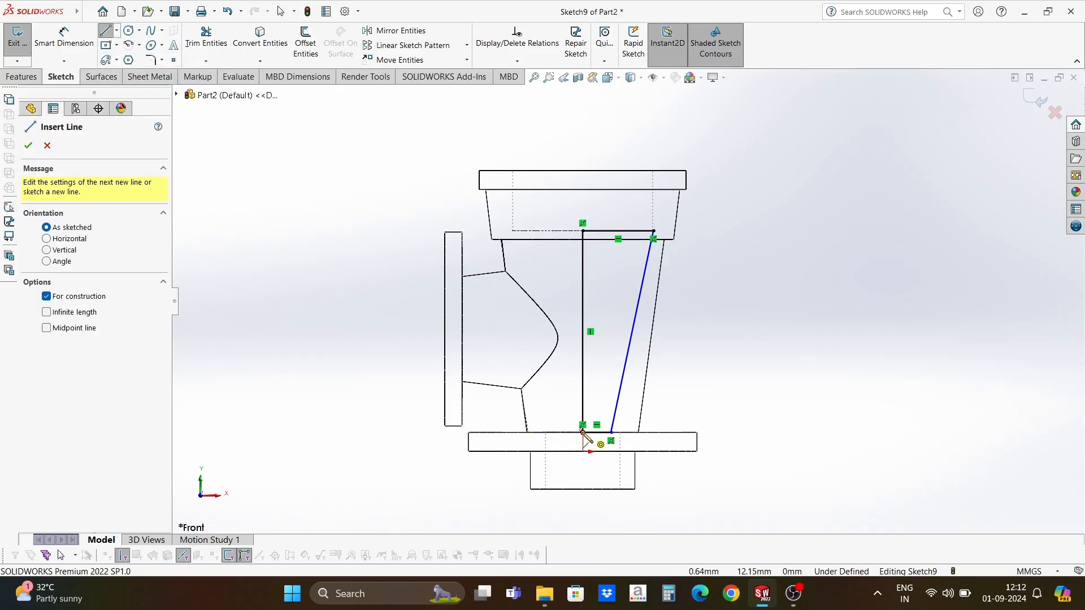
click(582, 433)
click(582, 106)
right_click(585, 109)
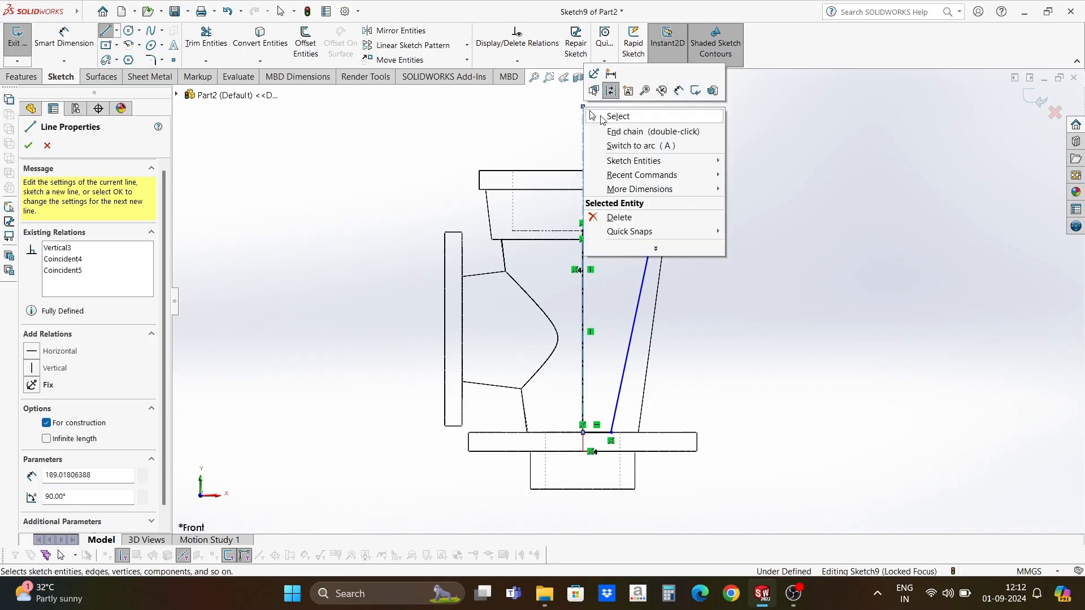
click(610, 116)
Dimension the profile's lower outer corner across the centerline as a 54 mm diameter.
key(z)
click(62, 34)
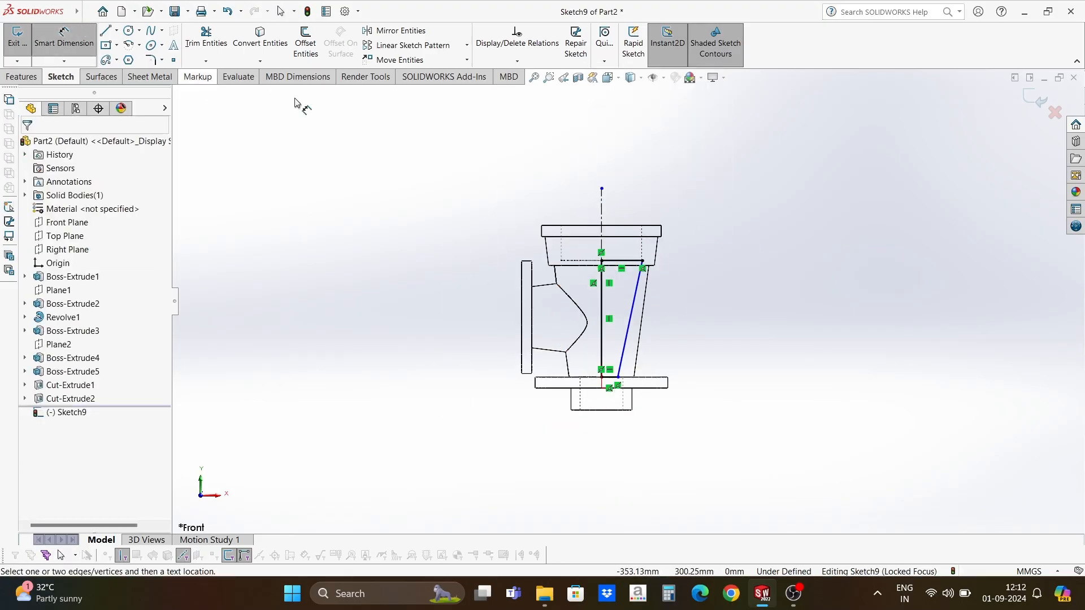
click(618, 378)
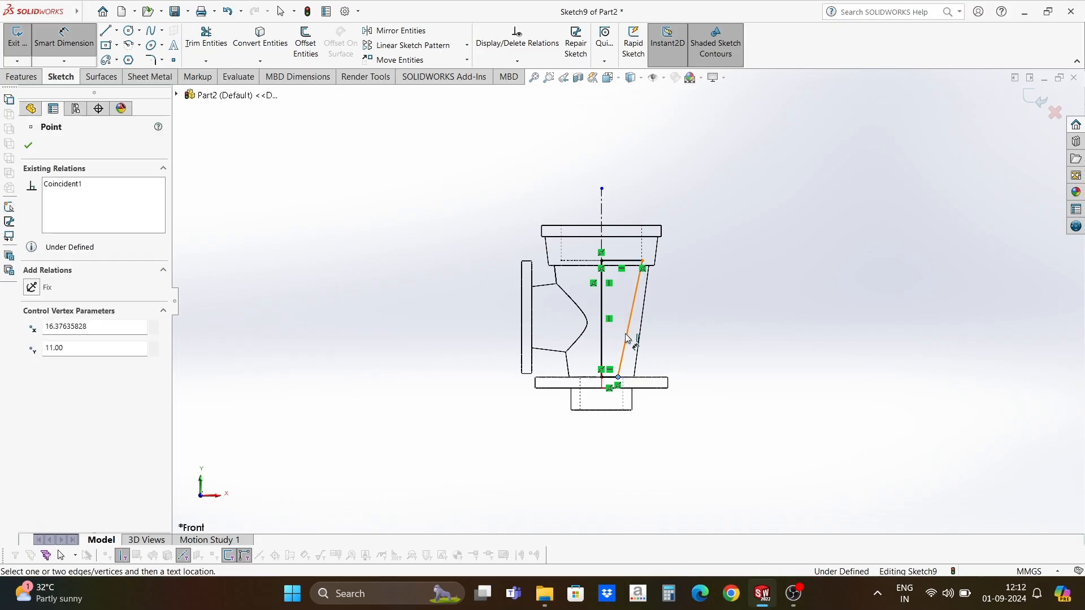
click(603, 210)
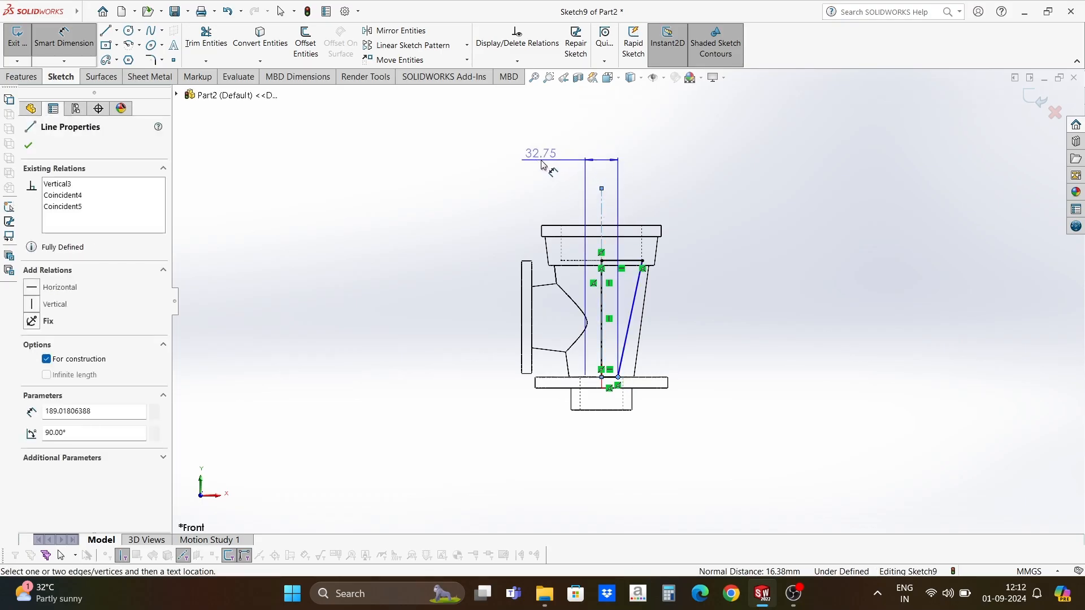
click(542, 163)
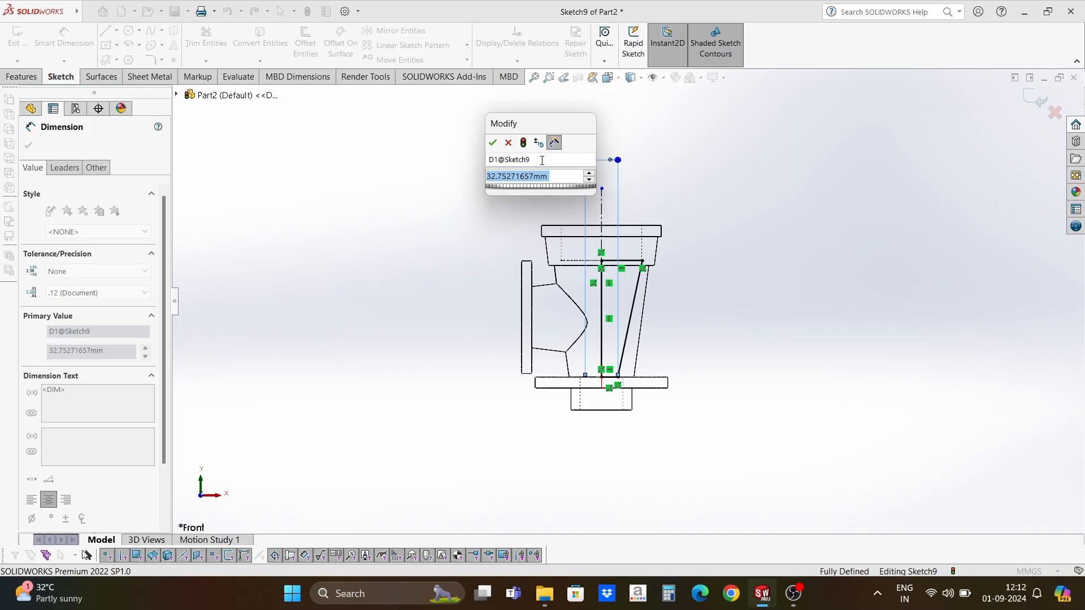
text(54)
key(Return)
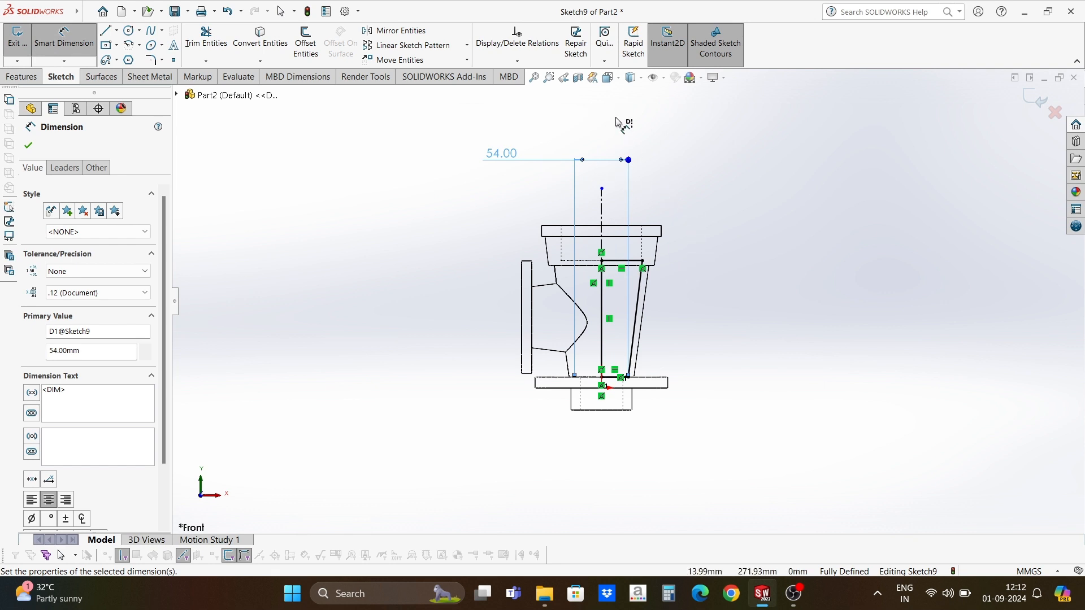
Switch the model's display style back to Shaded With Edges.
click(631, 78)
click(638, 100)
click(727, 273)
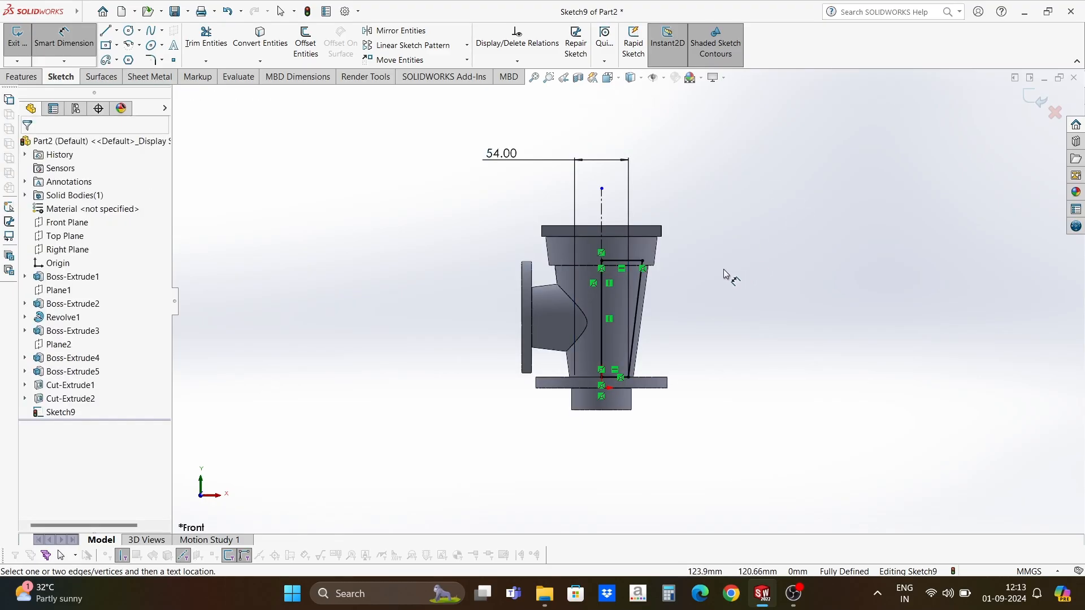
Revolve-cut the tapered column profile 360° about its vertical centerline.
middle_drag(727, 274, 673, 373)
click(21, 78)
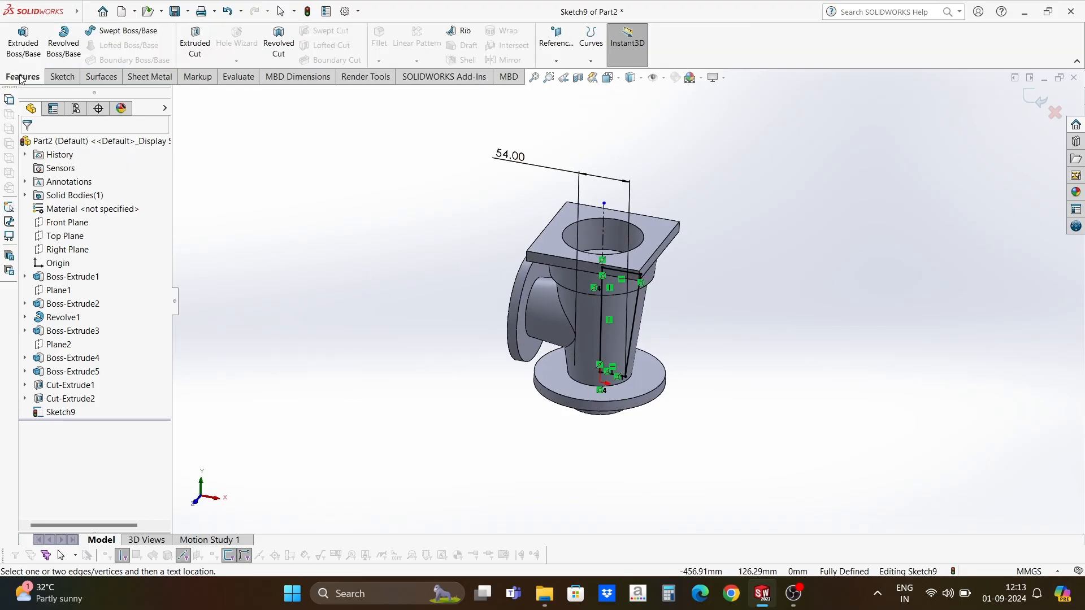
click(278, 45)
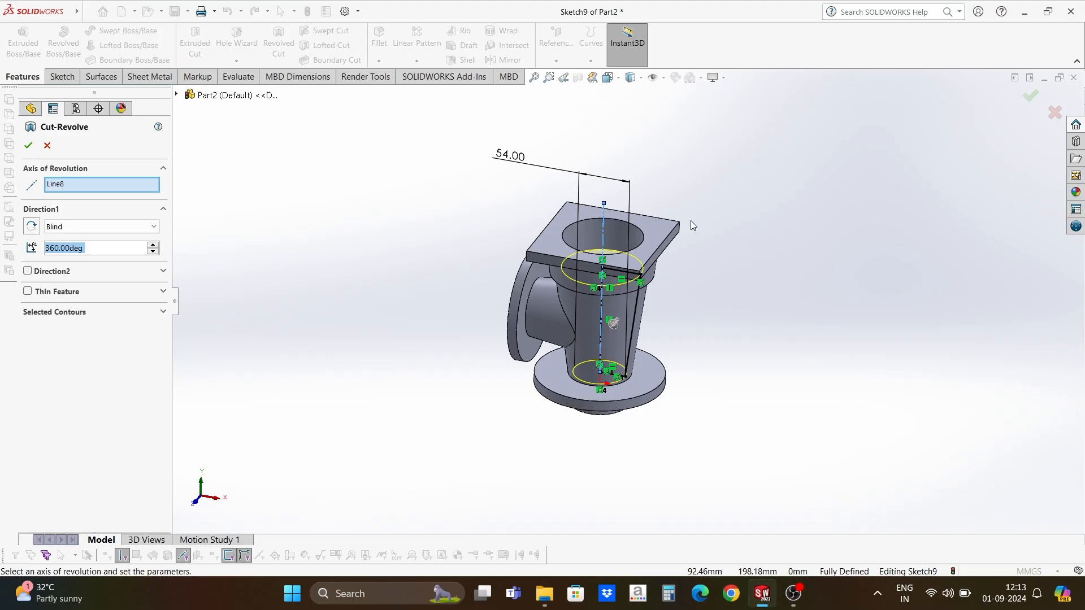
click(28, 147)
Inspect the bored column, top plate and side branch from several angles.
middle_drag(671, 388, 603, 274)
middle_click(603, 274)
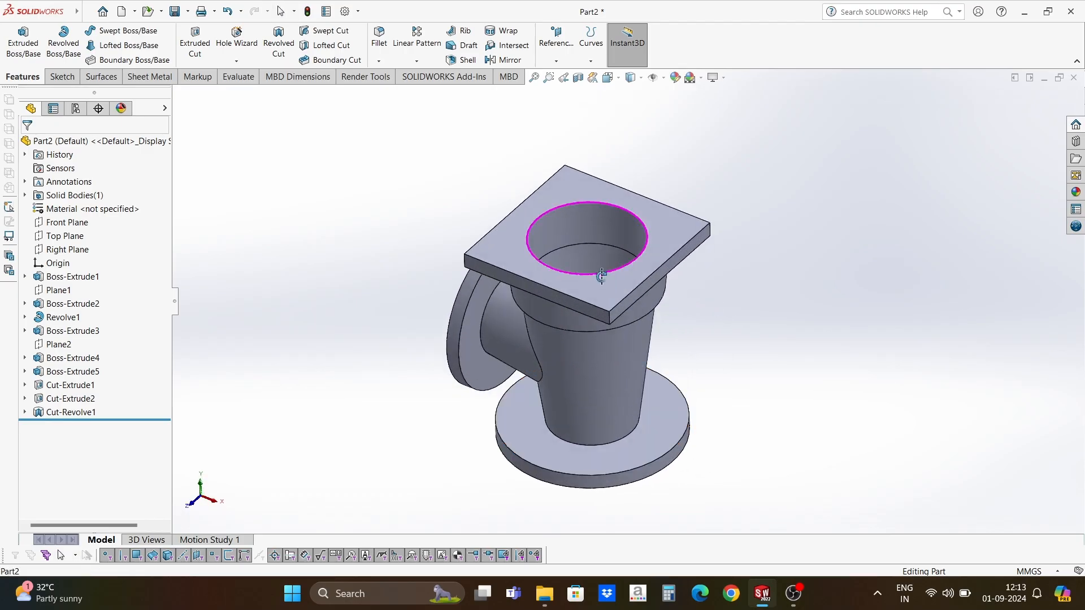
scroll(604, 279, up, 3)
middle_drag(616, 368, 698, 370)
scroll(635, 446, down, 3)
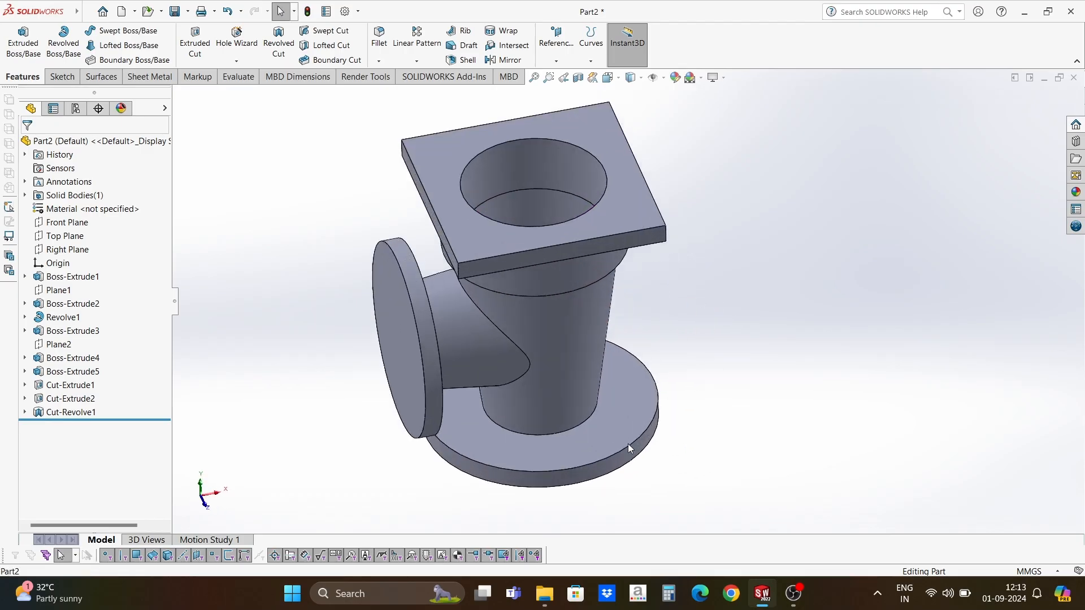
middle_drag(635, 446, 625, 358)
scroll(595, 404, up, 2)
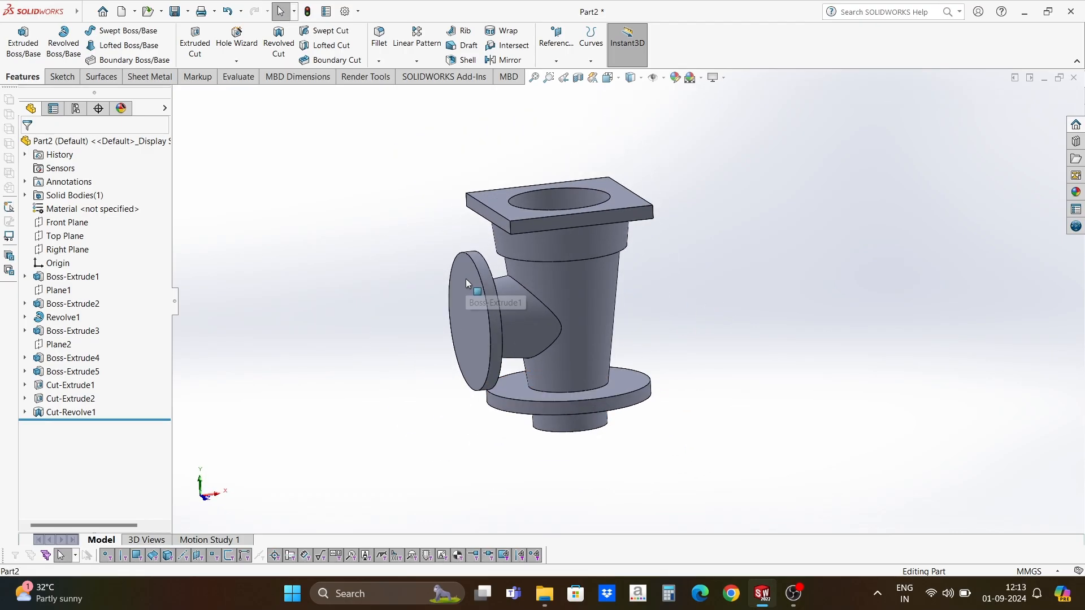
Start a sketch on the Front Plane and draw a horizontal centerline about 243 mm long from the midpoint of the side flange's outer face.
click(72, 225)
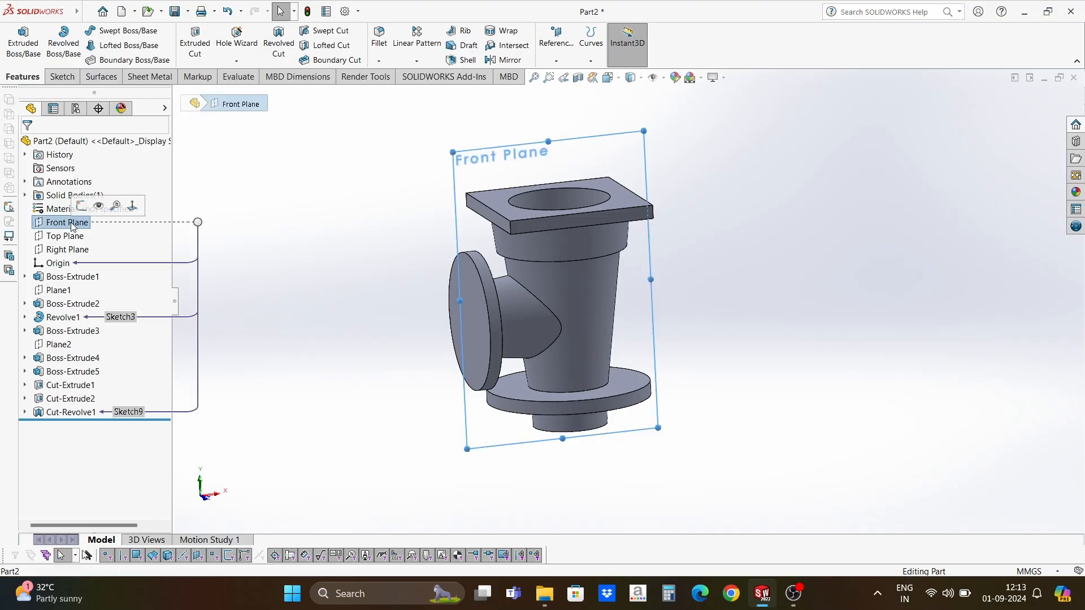
click(85, 206)
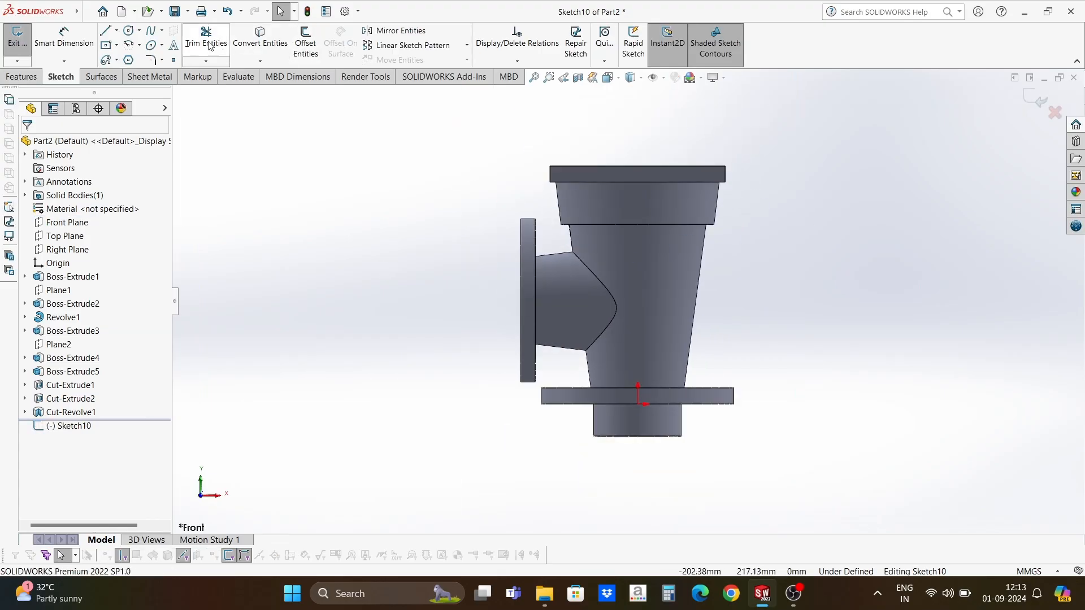
click(116, 30)
click(136, 56)
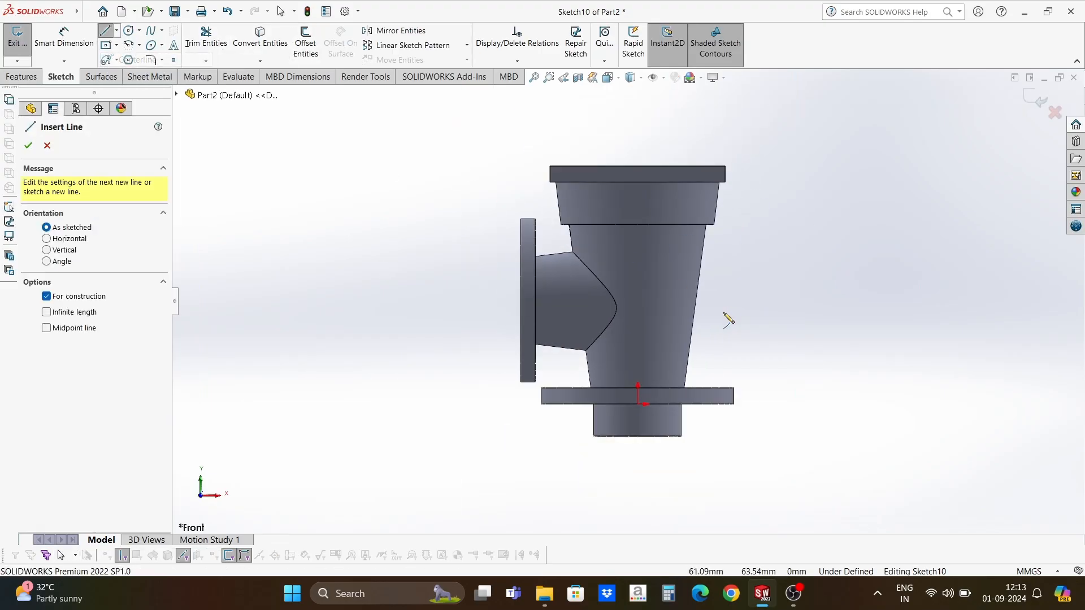
click(521, 299)
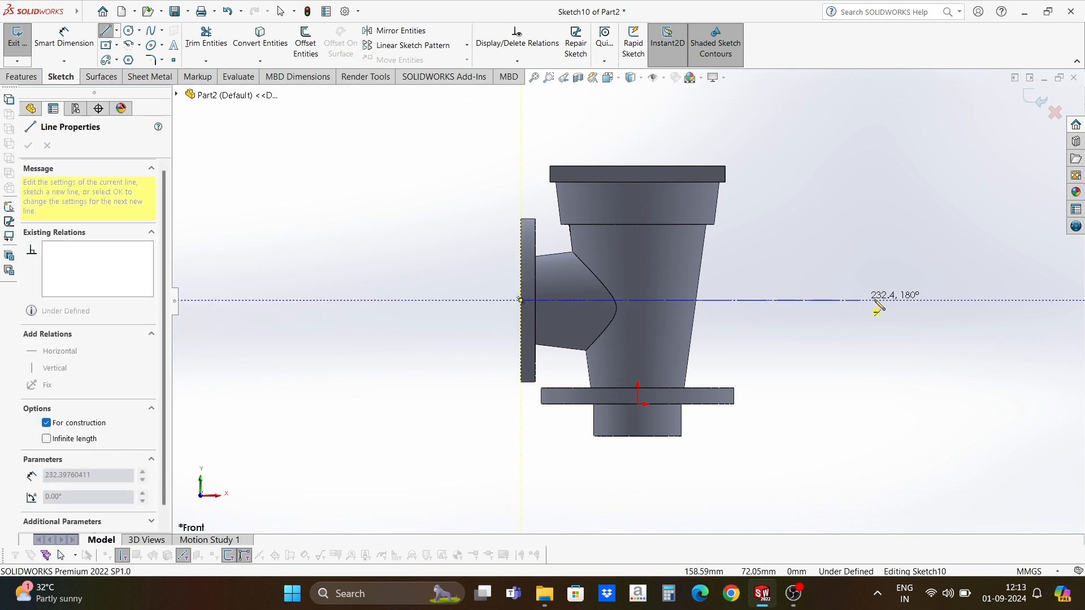
click(876, 300)
right_click(876, 300)
click(899, 310)
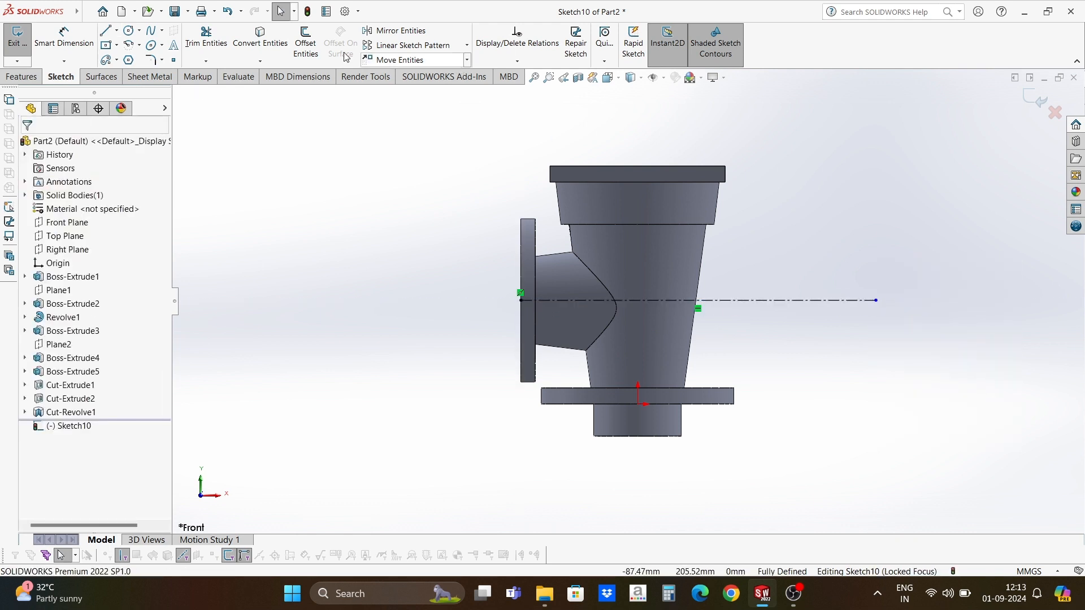
Show hidden lines and sketch a closed tapered half-profile from the side flange's outer face, about 22 mm high there, to the column axis.
click(630, 77)
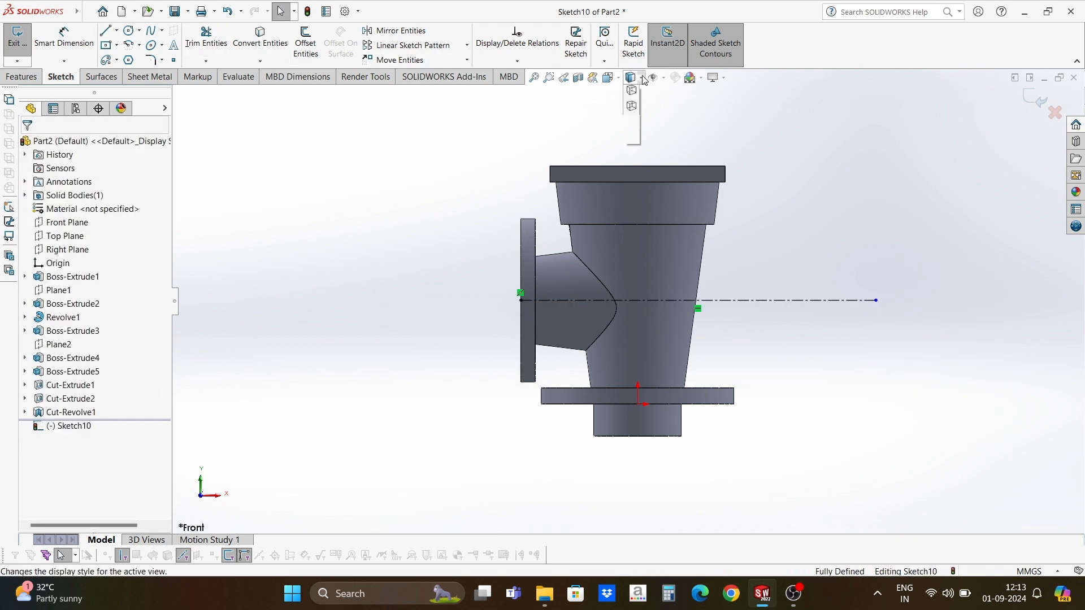
click(631, 141)
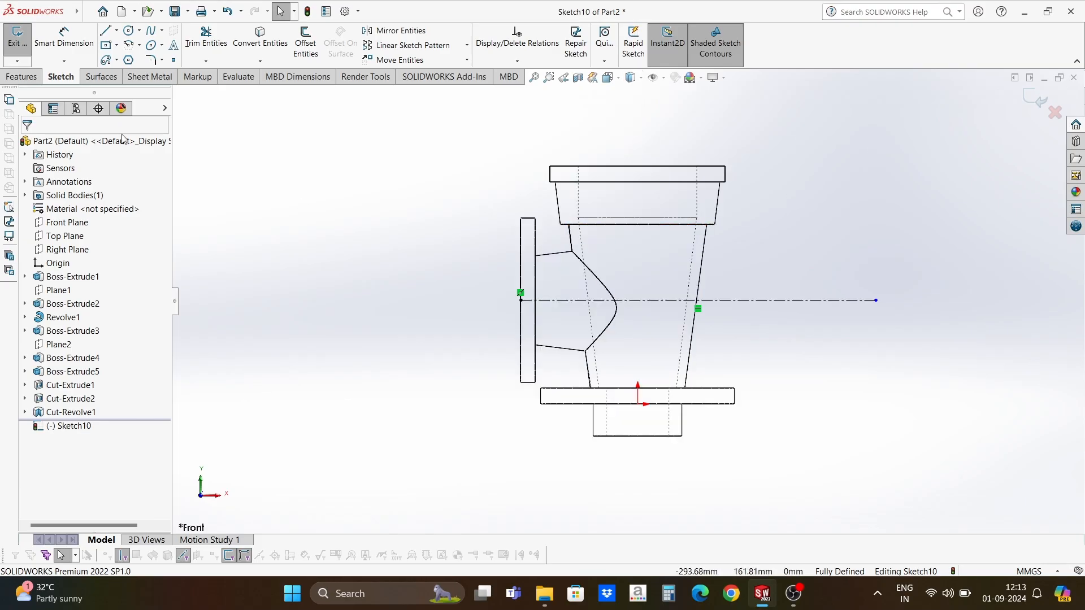
click(105, 31)
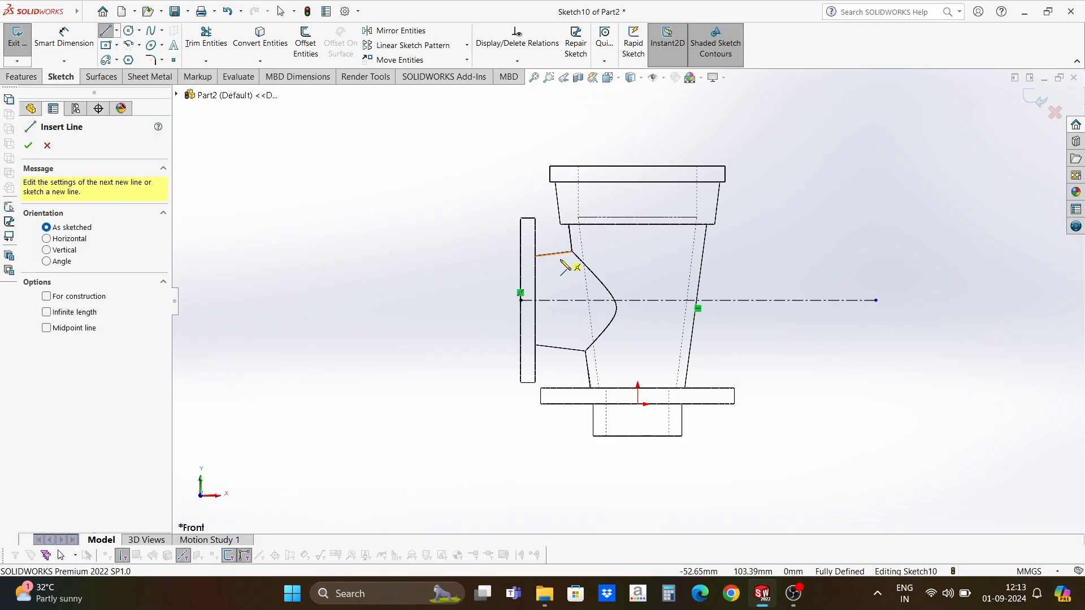
click(521, 269)
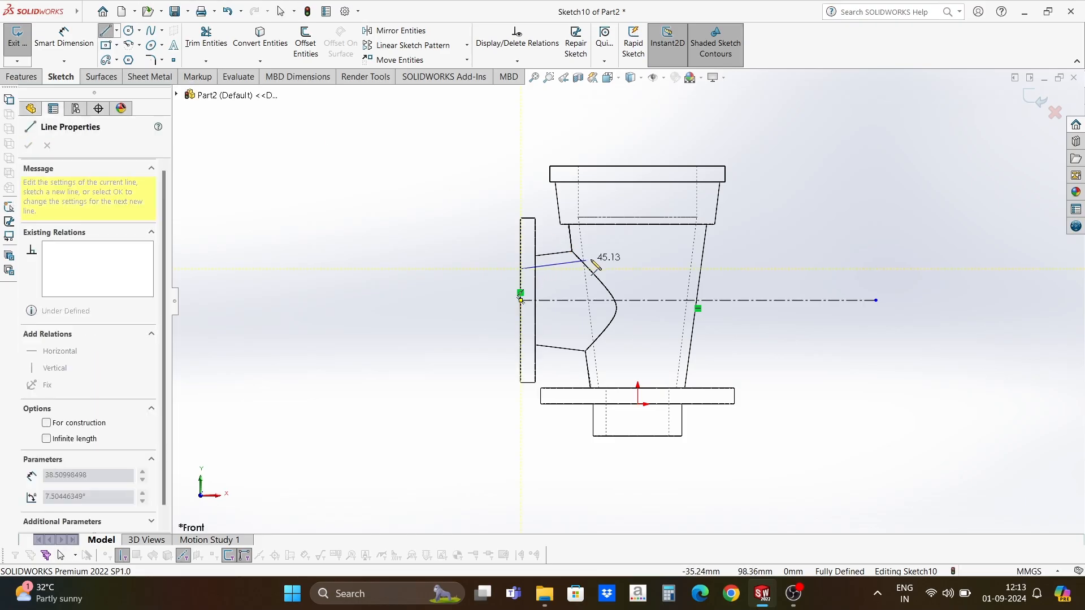
click(637, 251)
click(637, 300)
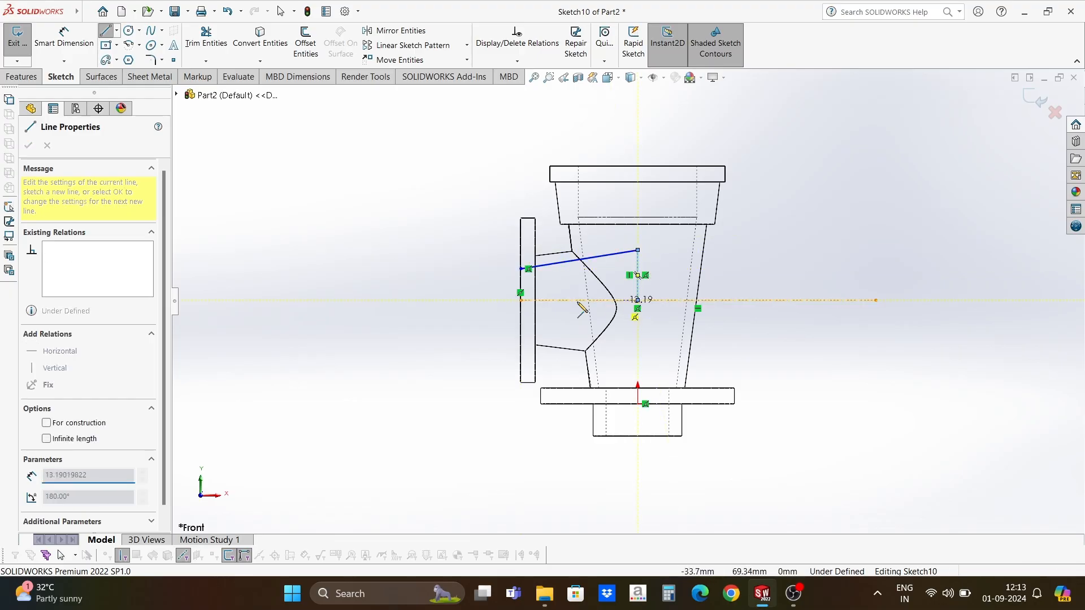
click(521, 300)
click(521, 269)
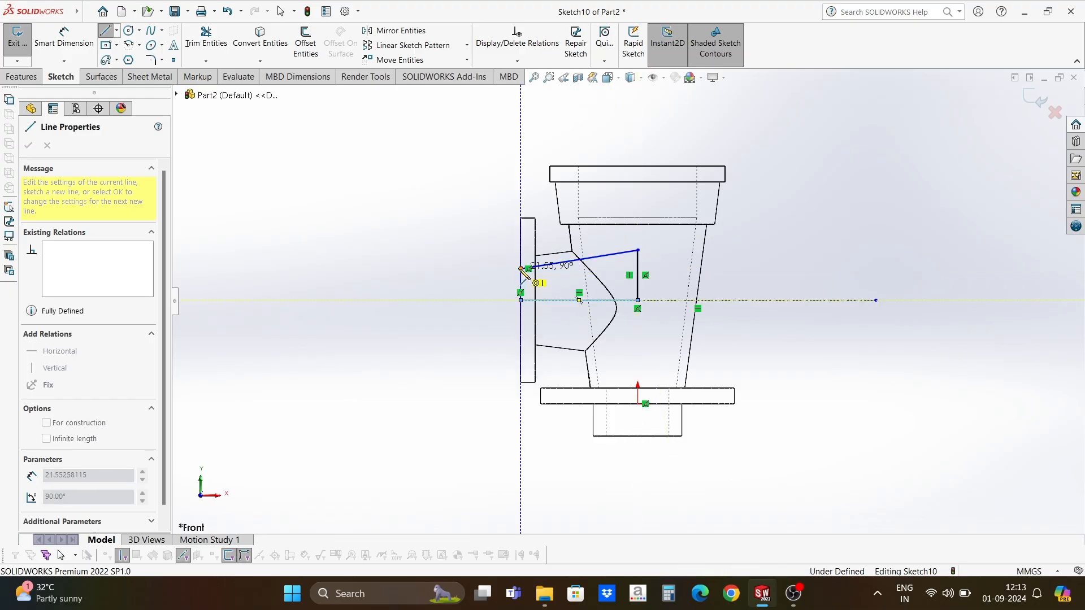
key(Escape)
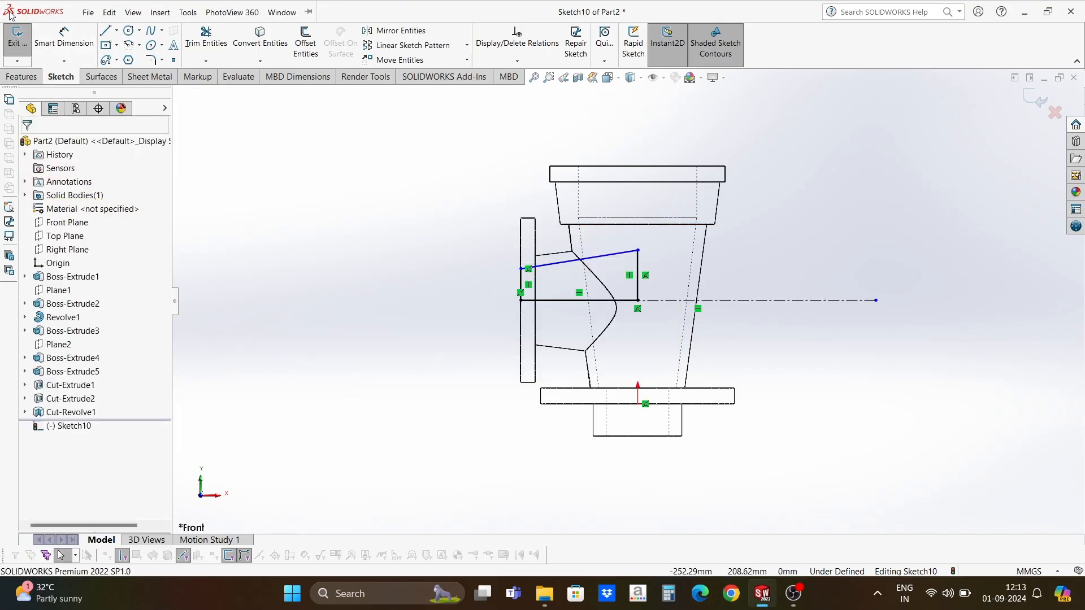
Dimension the profile's upper corner on the side flange face across the centerline as a 42 mm diameter.
click(64, 37)
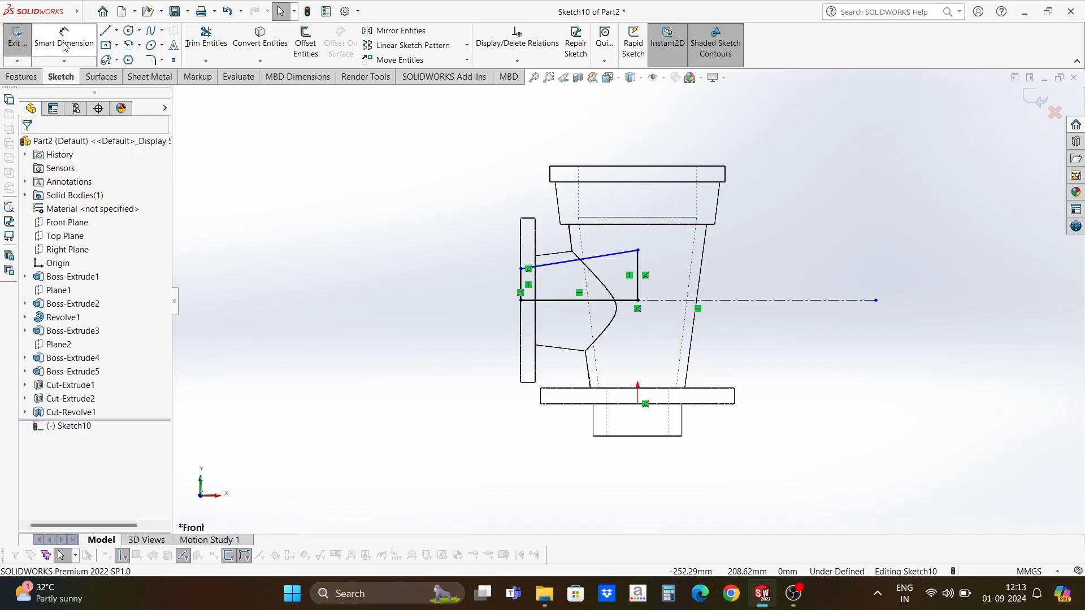
click(523, 271)
click(753, 302)
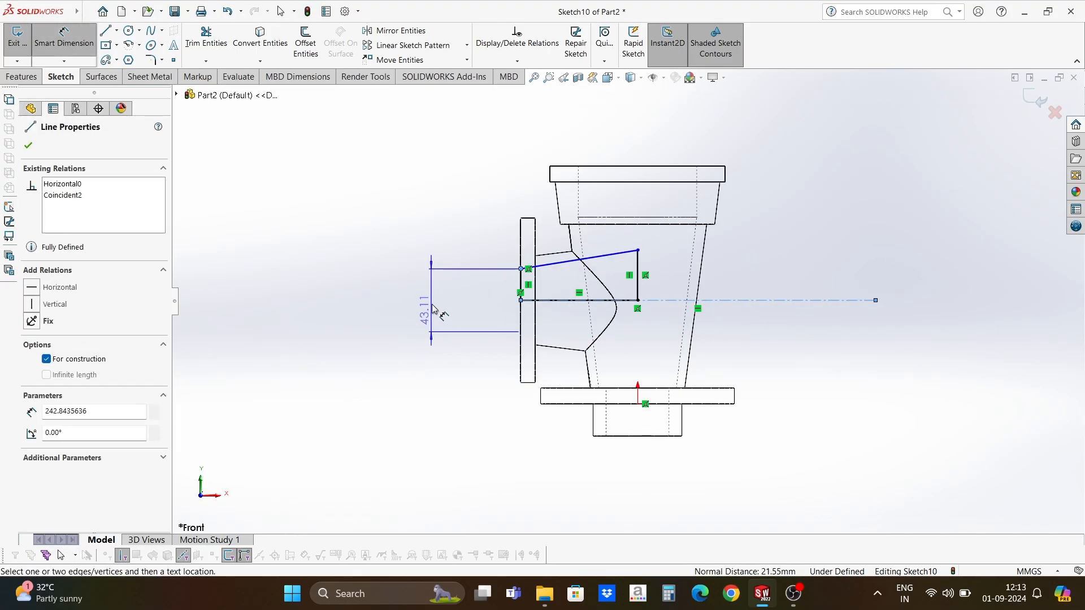
click(433, 305)
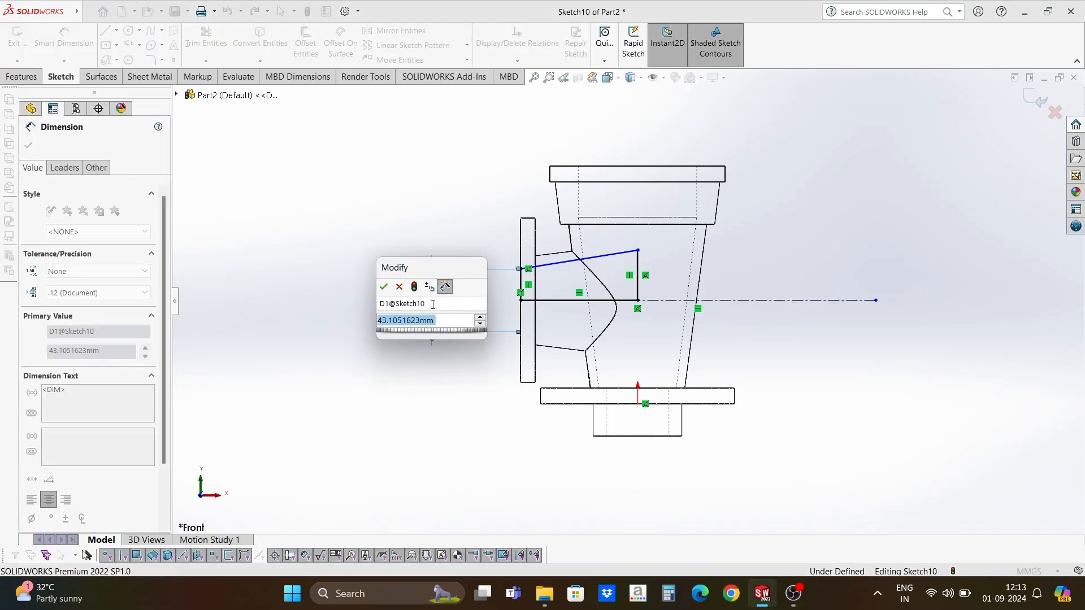
text(4)
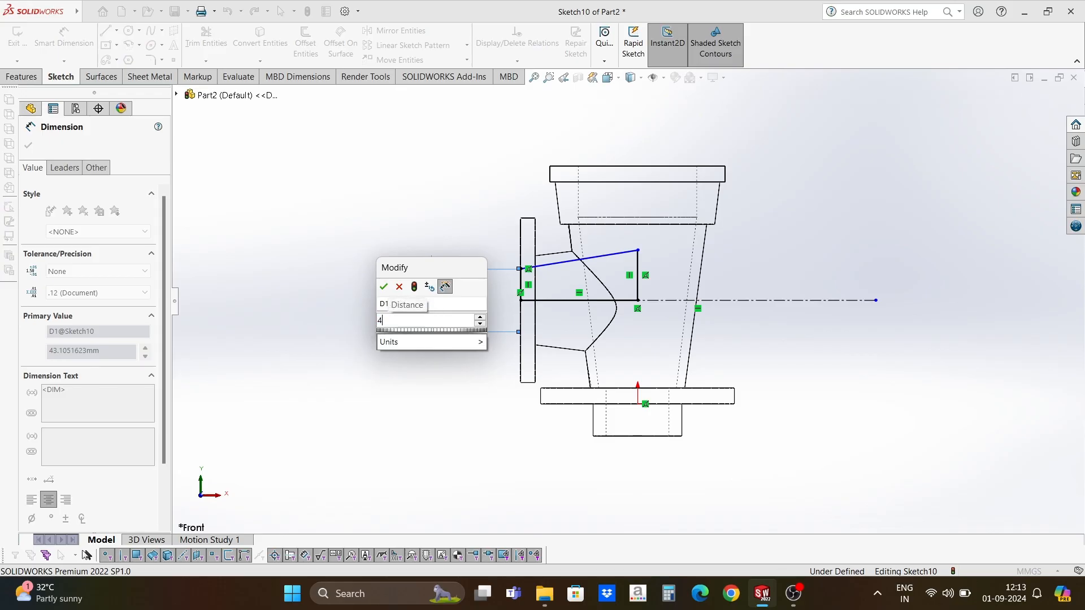
text(2)
key(Return)
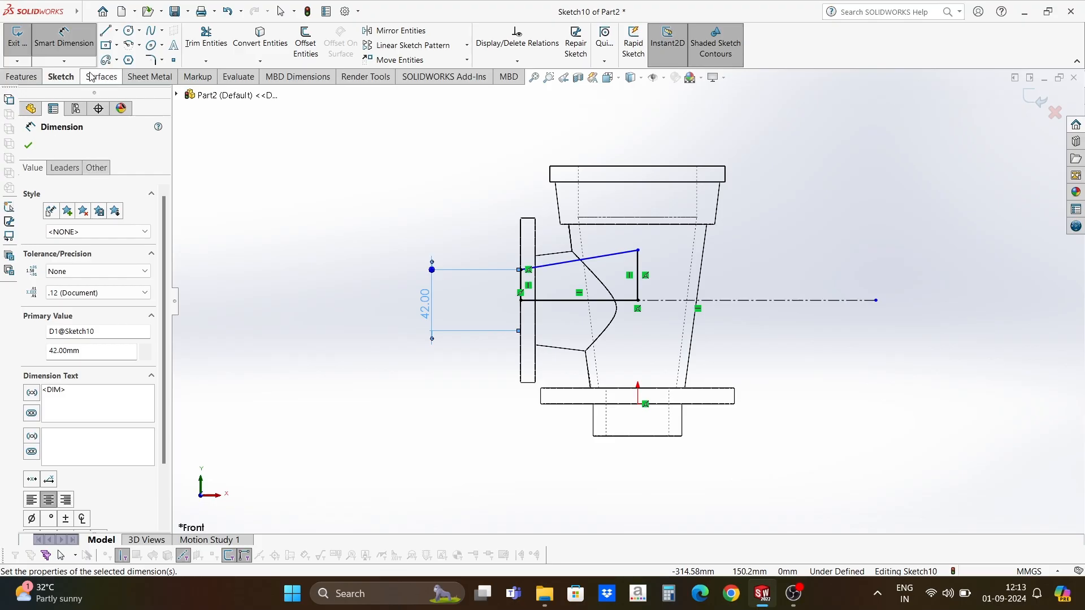
click(34, 145)
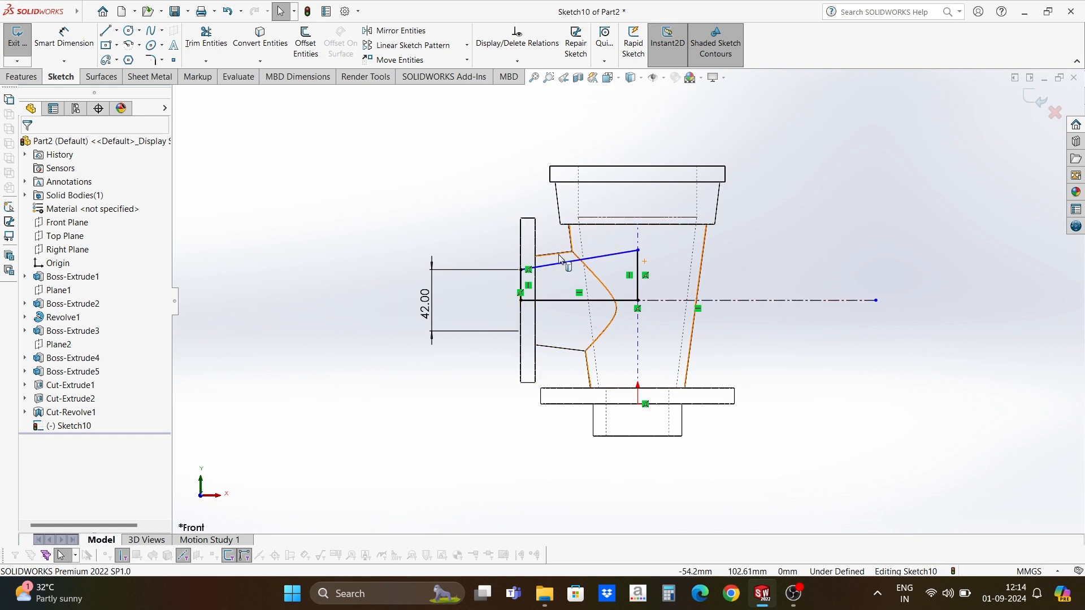
Make the profile's slanted line parallel to the side branch's upper silhouette edge.
scroll(559, 259, down, 2)
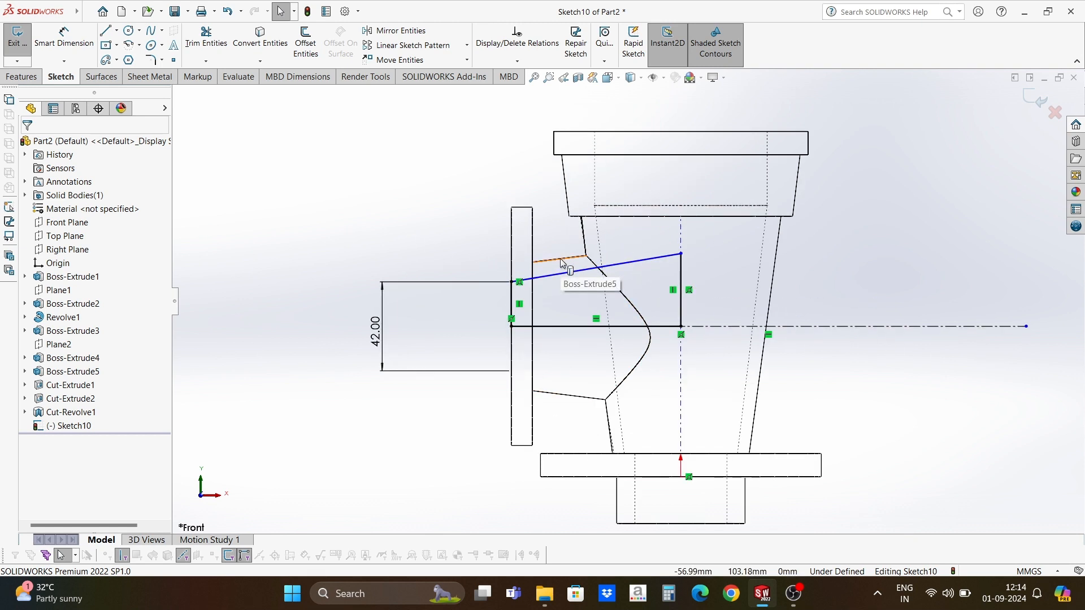
click(561, 261)
ctrl+click(567, 279)
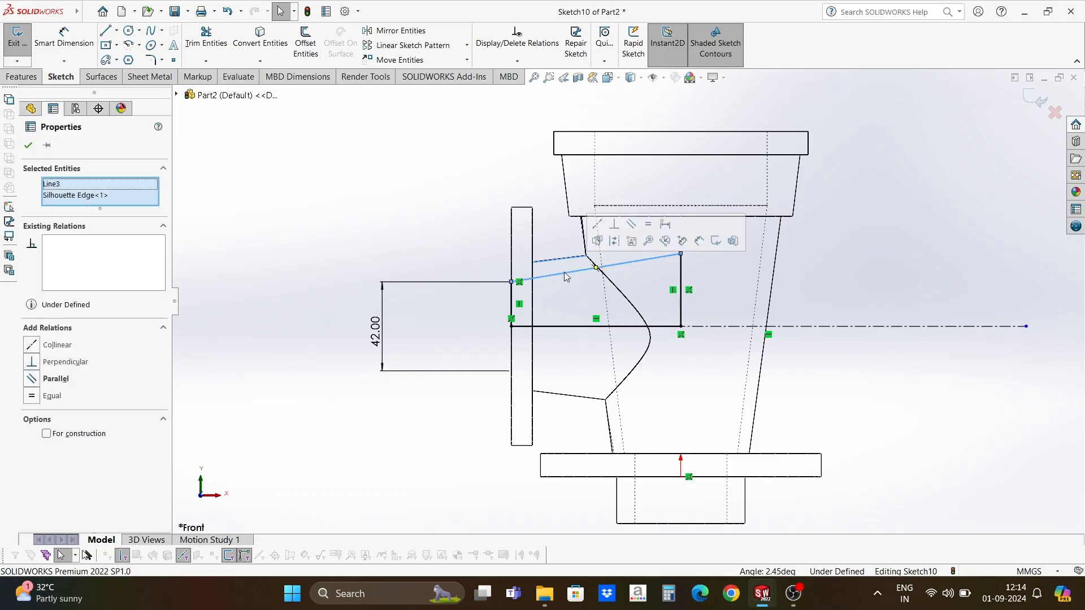
click(632, 224)
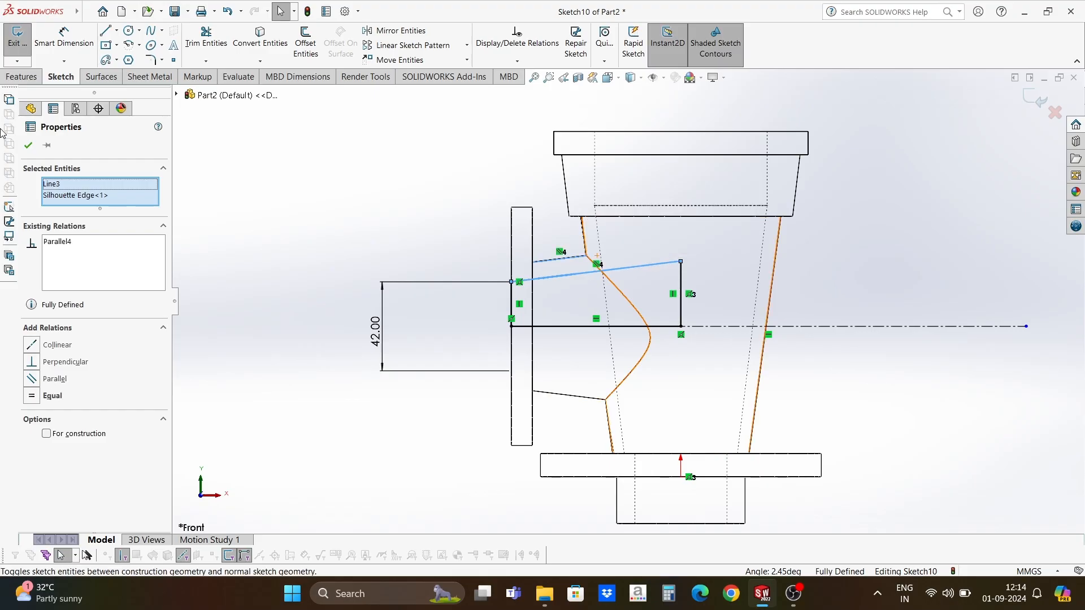
click(27, 146)
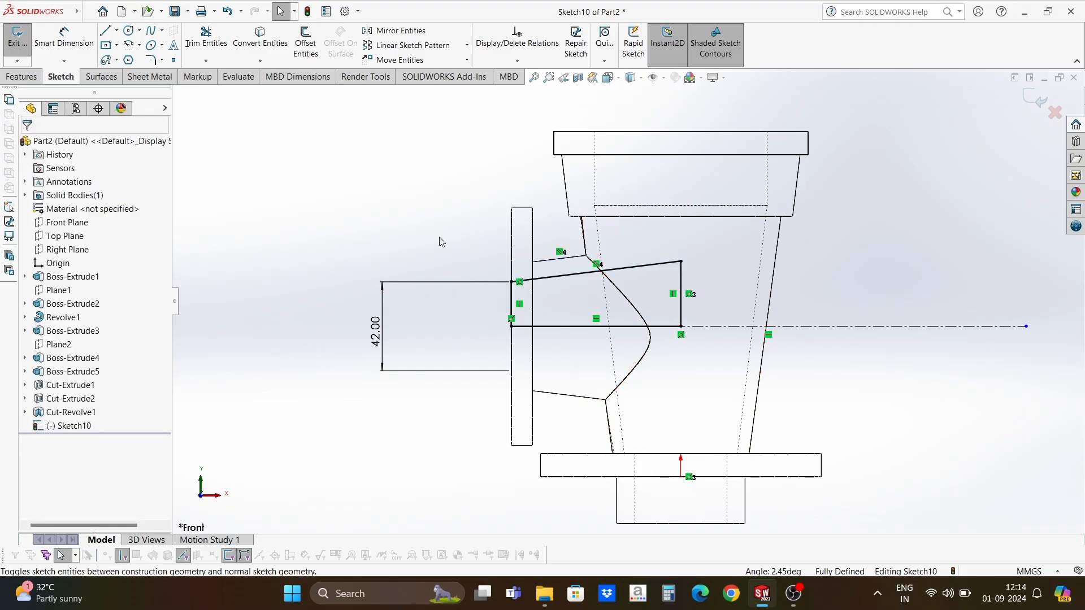
Restore the Shaded With Edges display and revolve-cut the side branch profile 360° about the horizontal centerline.
click(631, 78)
click(633, 92)
mouse_move(537, 316)
middle_down()
mouse_move(555, 314)
mouse_move(551, 346)
middle_up()
click(23, 77)
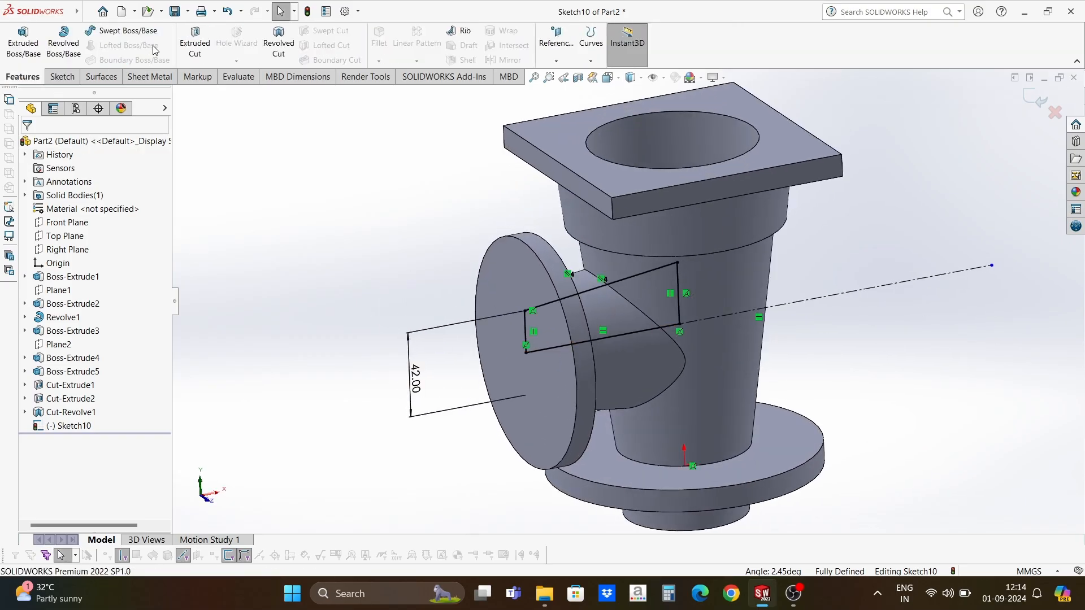
click(278, 40)
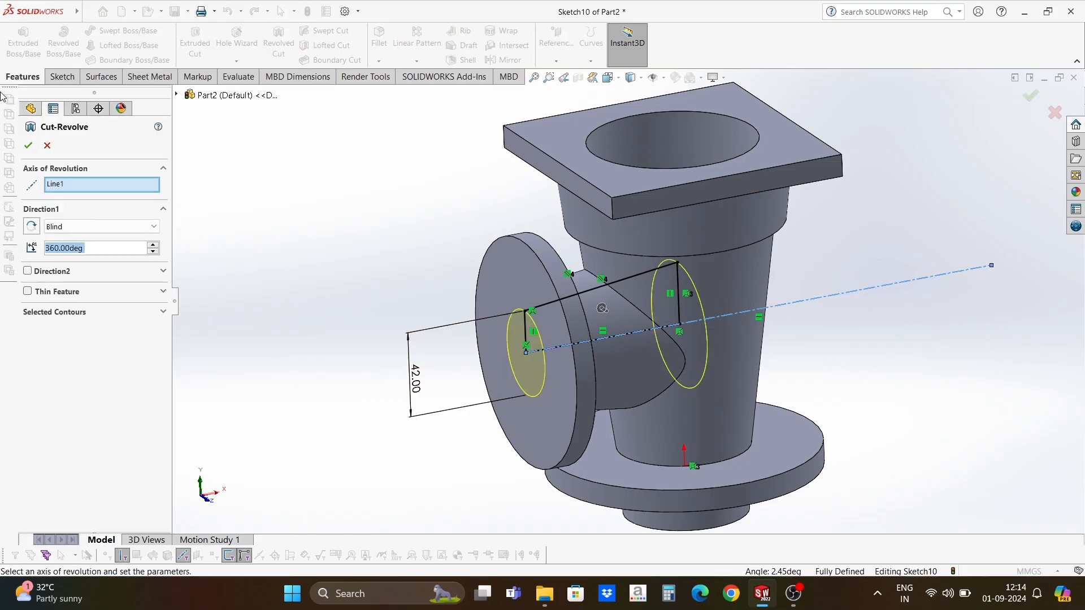
click(27, 146)
Examine how the column and branch bores meet using a section view on the Front Plane, and return to the full model.
scroll(683, 290, up, 3)
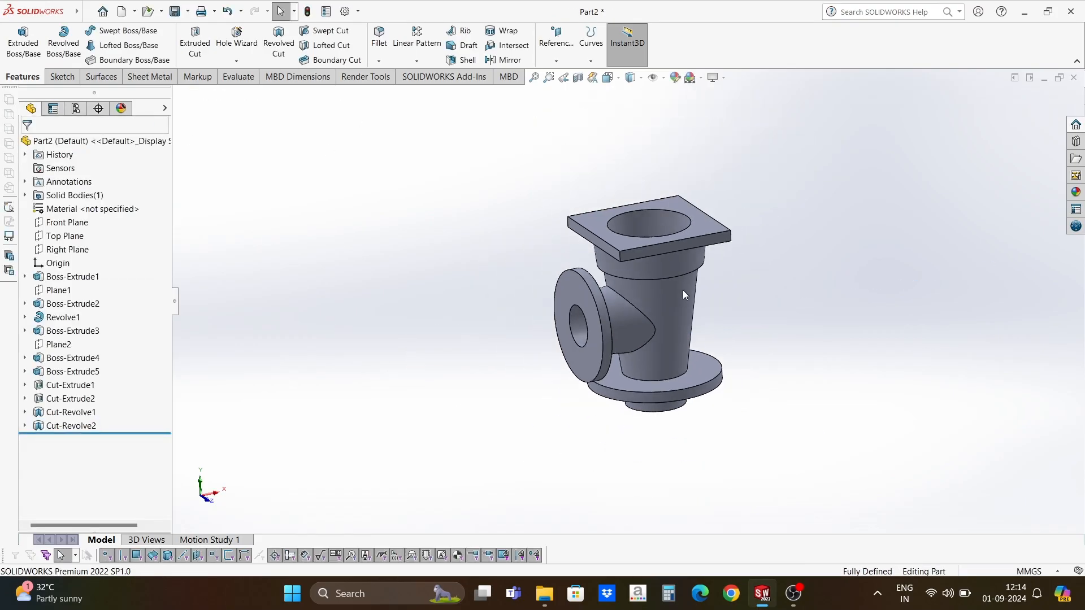
middle_drag(683, 290, 632, 271)
scroll(641, 252, down, 3)
scroll(655, 297, up, 3)
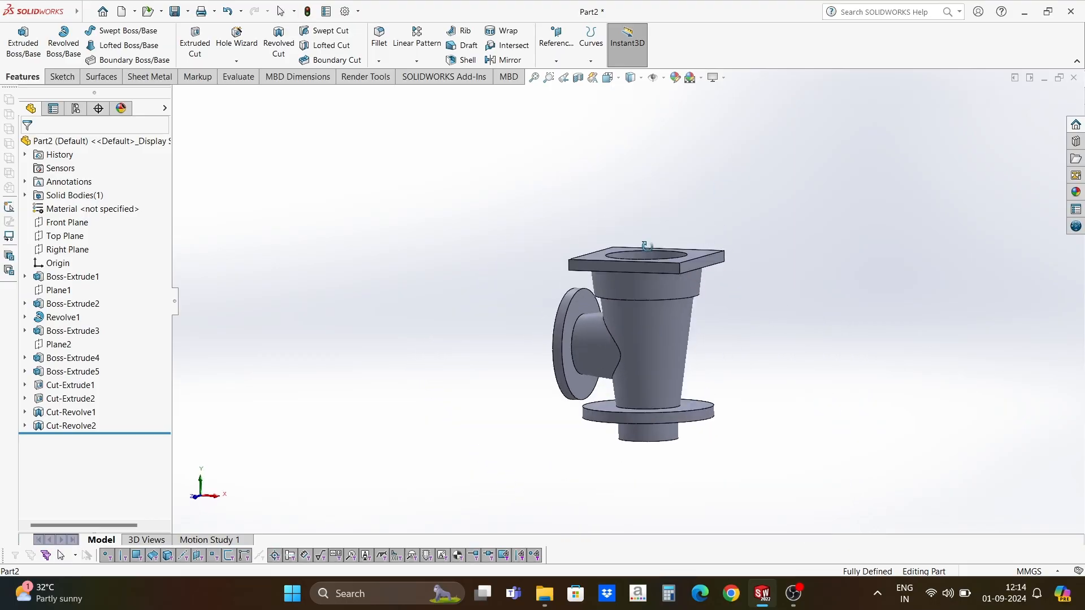
click(578, 78)
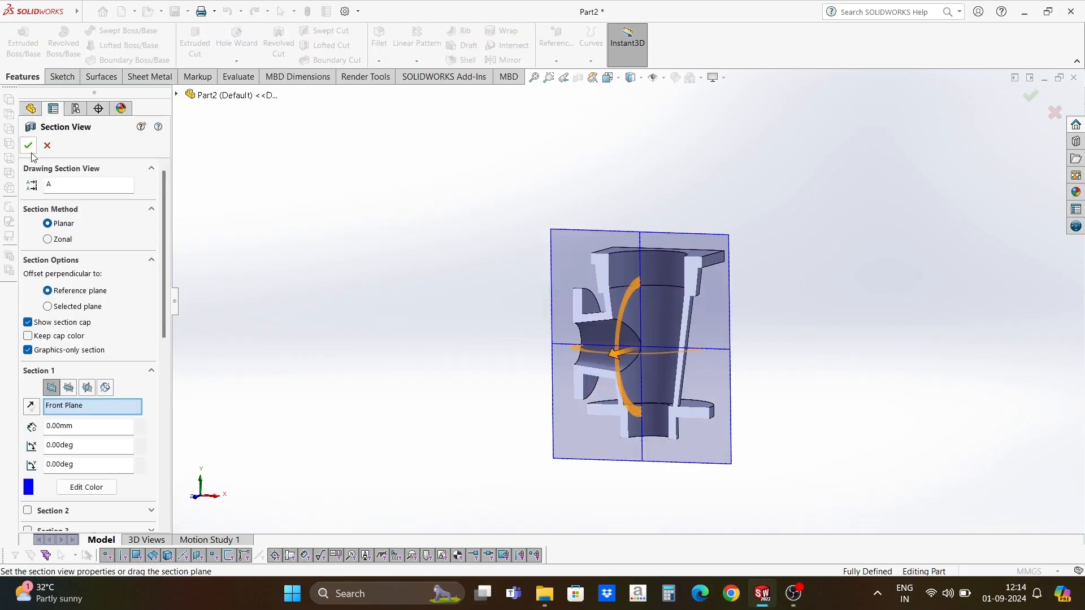
click(28, 145)
middle_drag(535, 289, 552, 307)
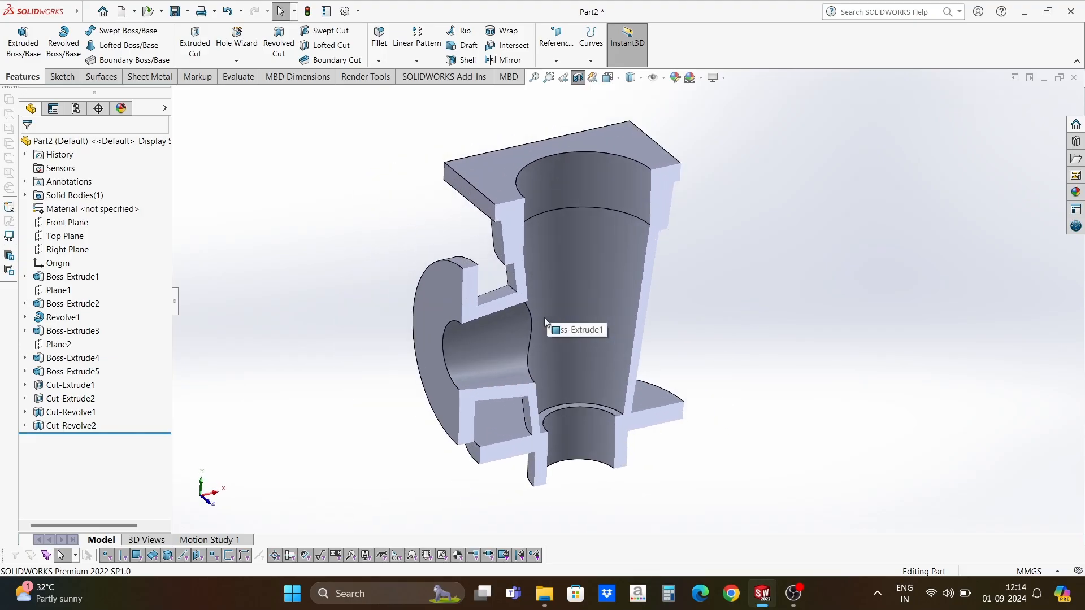
scroll(546, 322, up, 2)
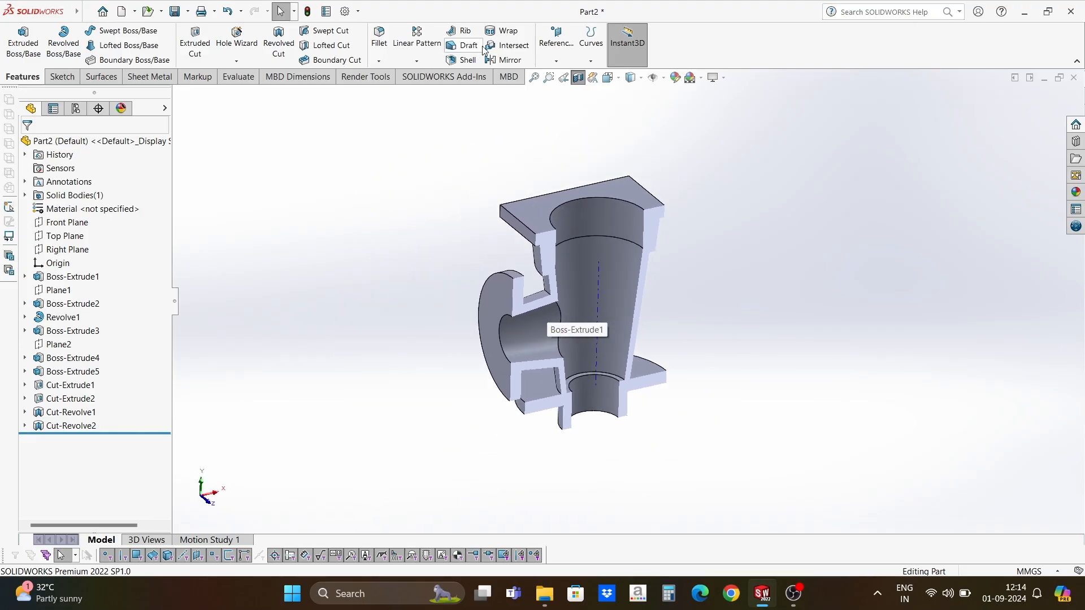
click(577, 78)
middle_drag(751, 239, 503, 305)
scroll(561, 348, down, 3)
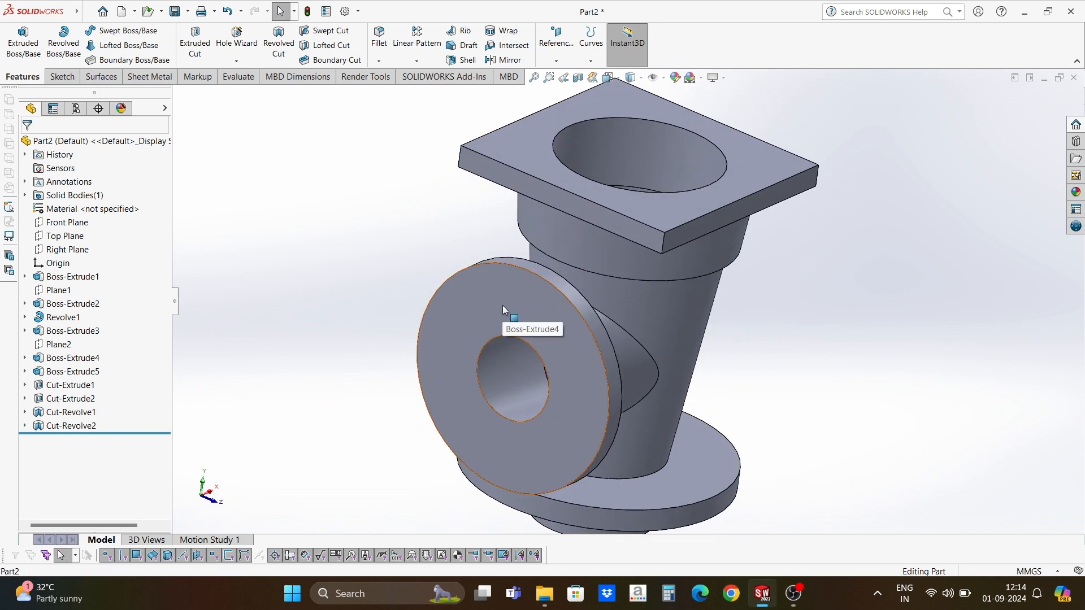
Start a sketch on the side flange's outer face and draw a circle about 86 mm in diameter concentric with the bore.
click(503, 305)
click(550, 275)
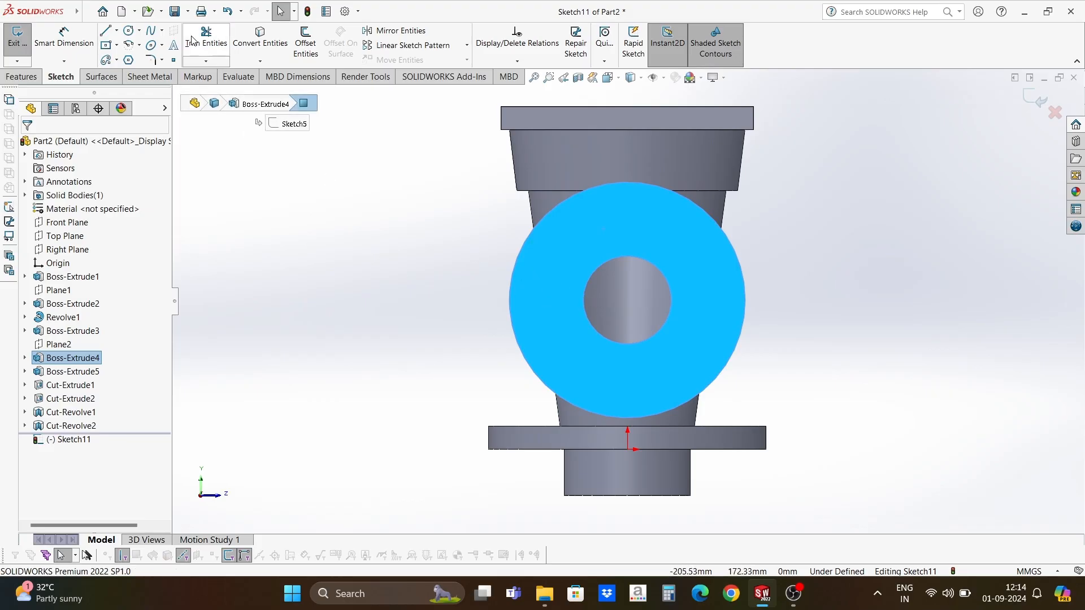
click(129, 30)
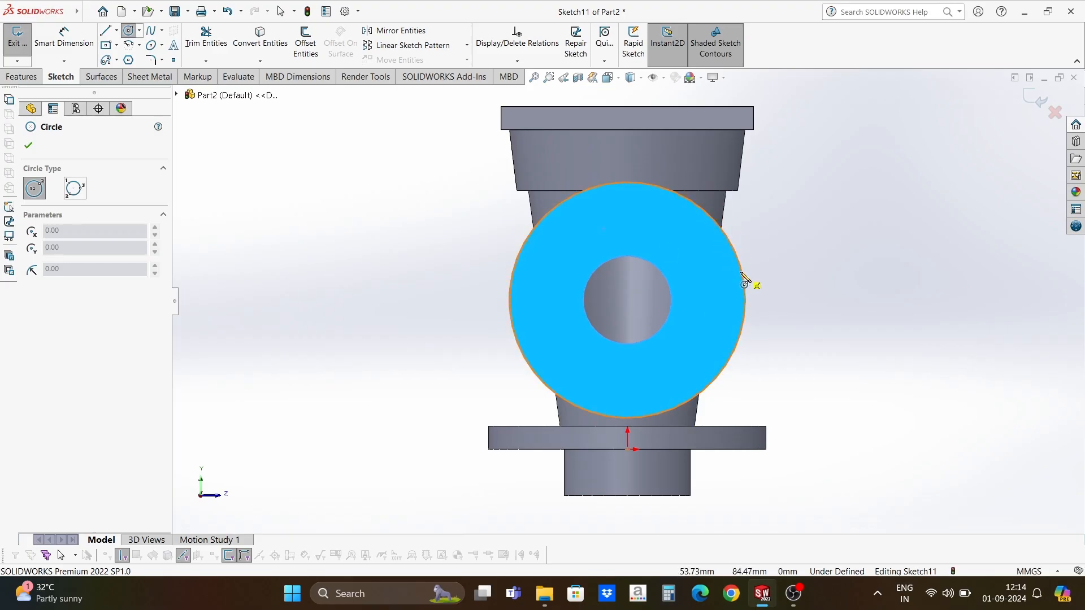
mouse_move(741, 273)
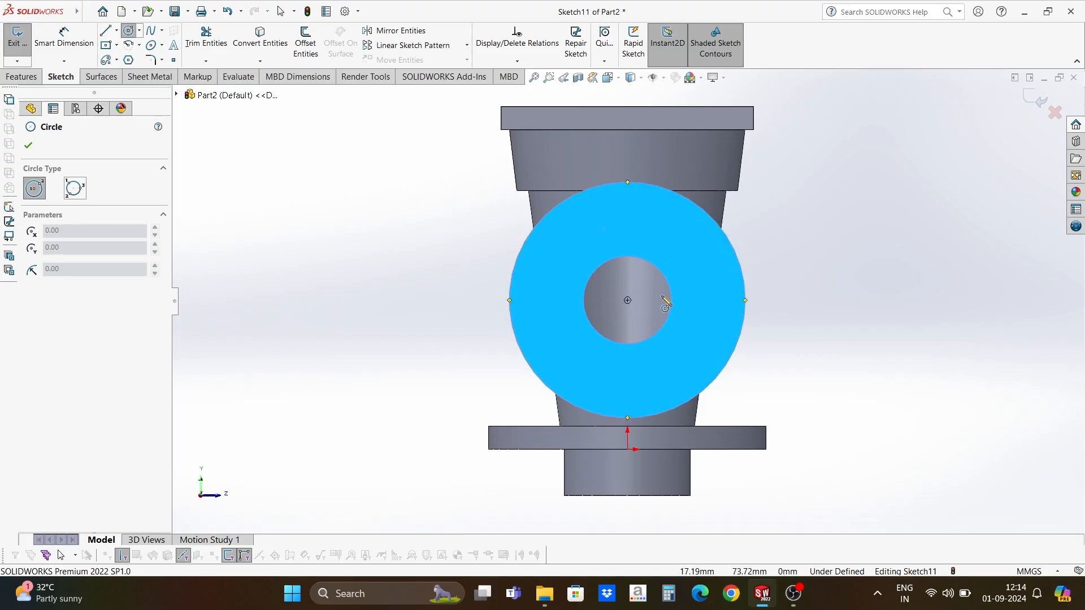
click(627, 300)
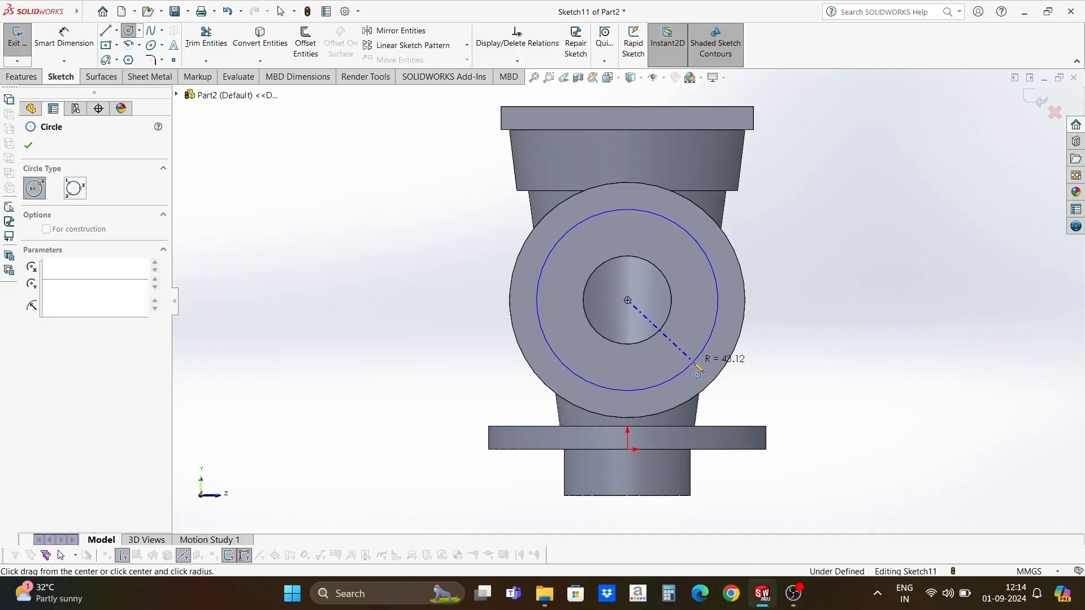
click(696, 360)
key(Escape)
Dimension the circle on the side flange face with an 85 mm diameter.
click(538, 302)
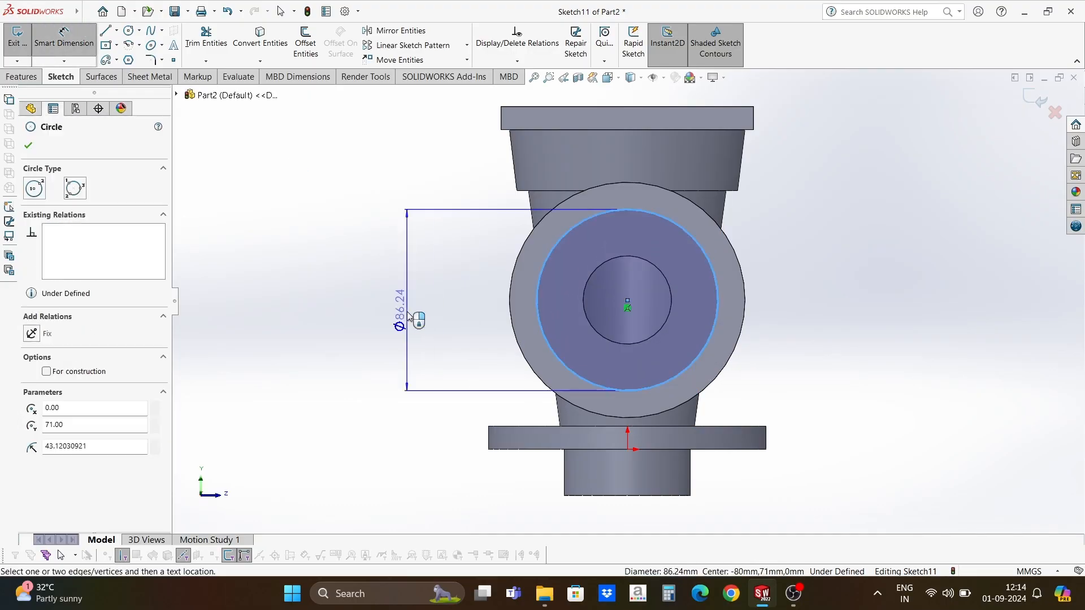
click(407, 310)
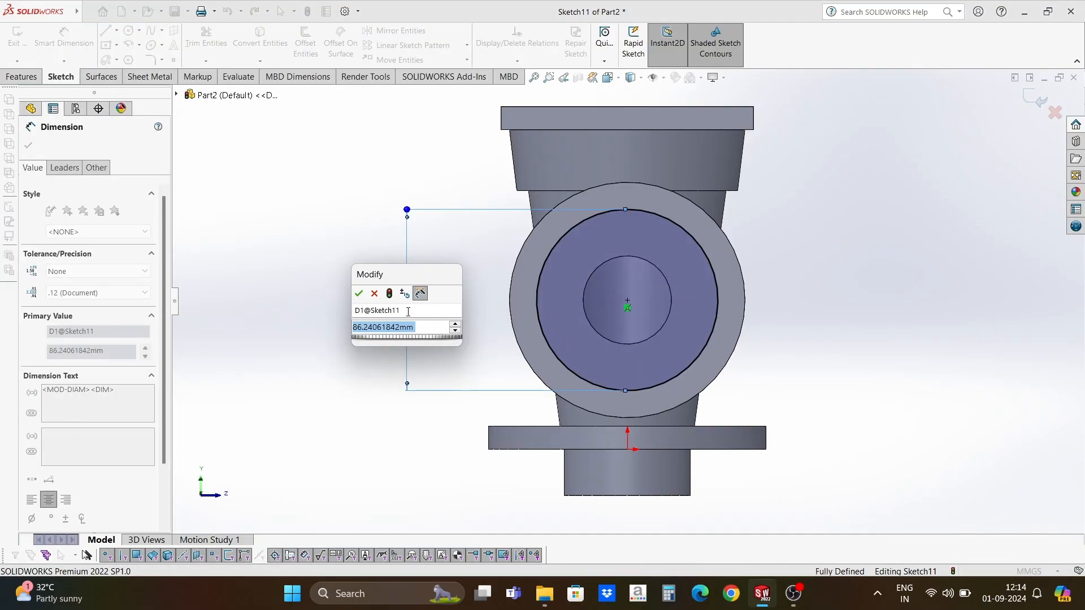
text(85)
key(Return)
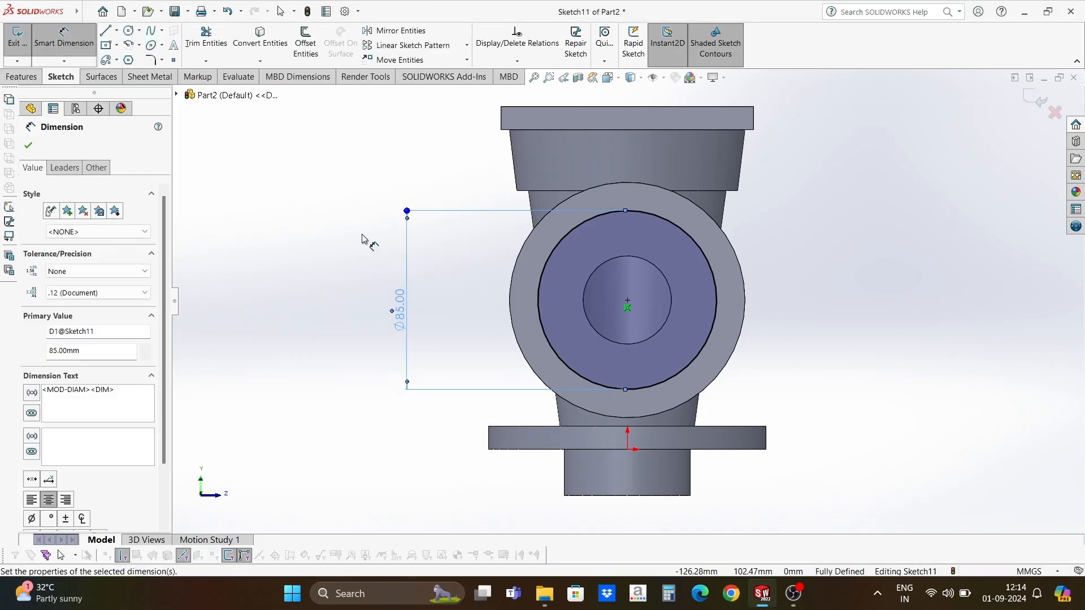
click(29, 145)
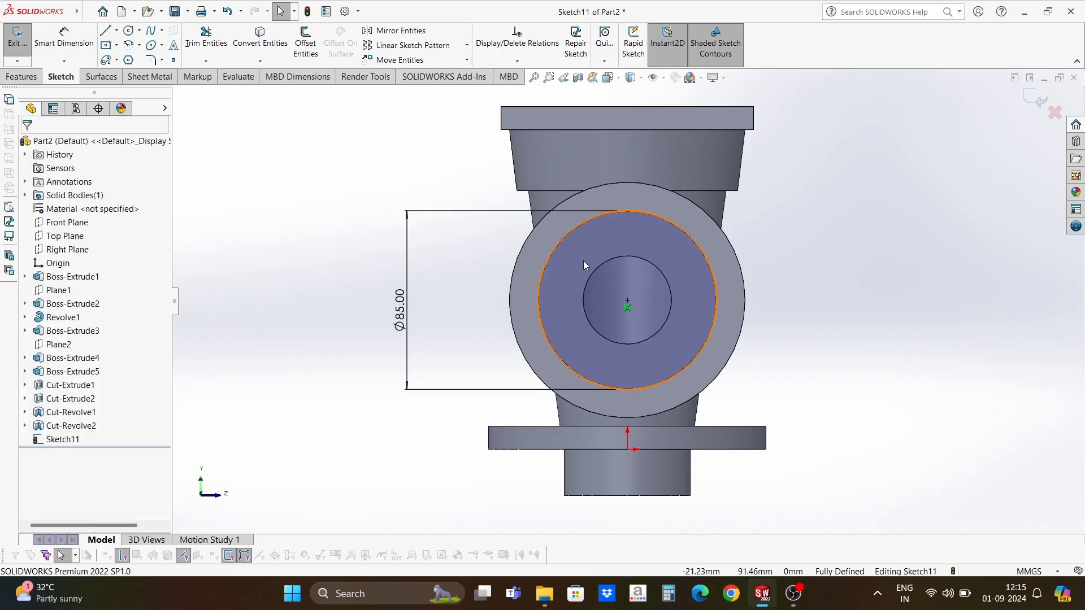
Draw a small circle about 13 mm in diameter centred on the 85 mm circle, level with the bore's centre.
click(543, 263)
double_click(64, 400)
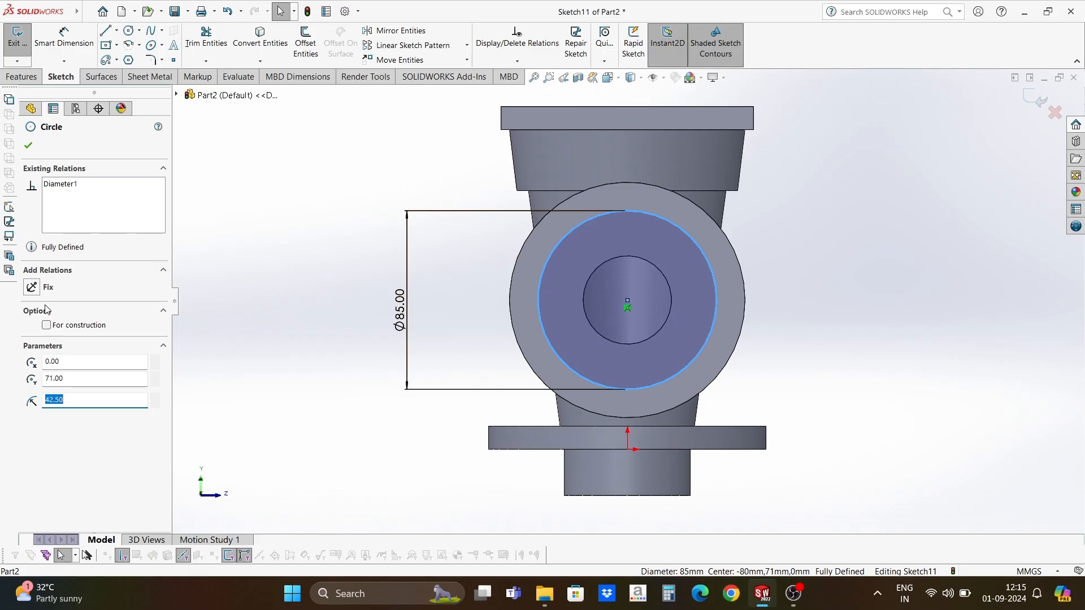
click(131, 33)
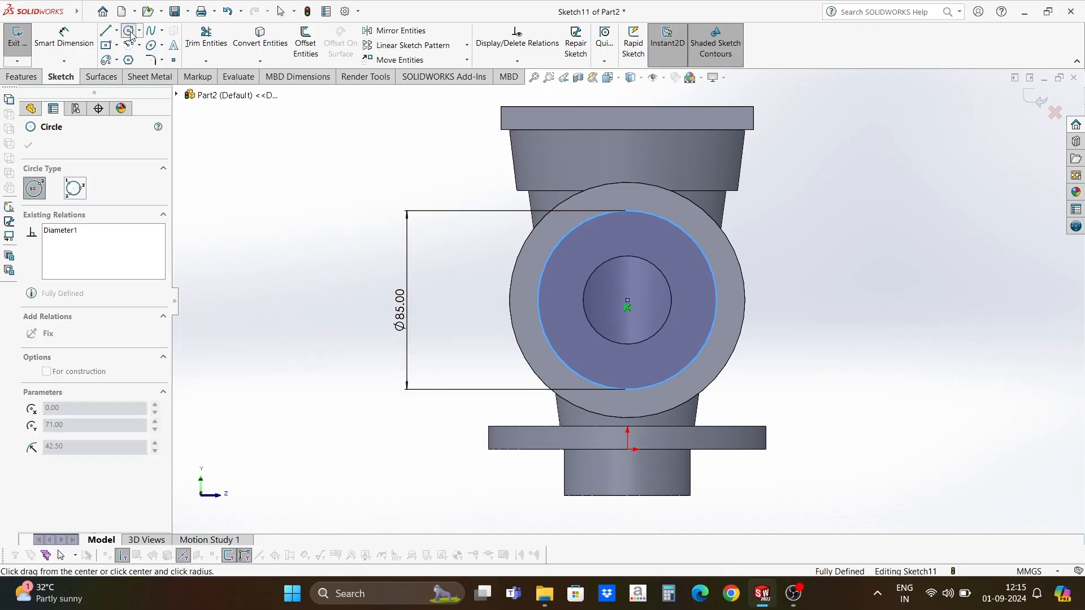
click(717, 300)
click(728, 319)
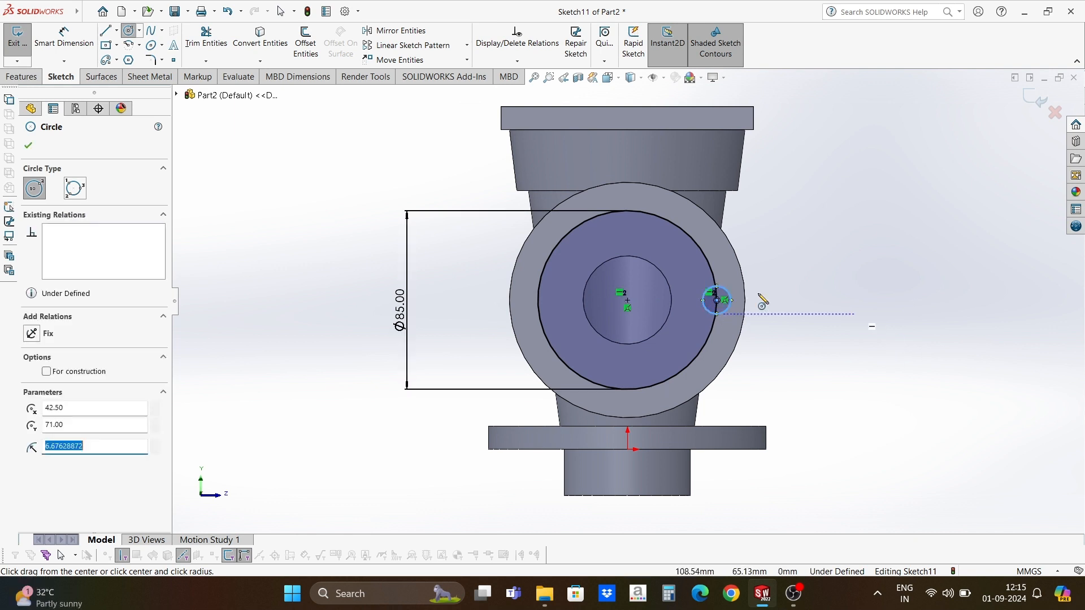
key(Escape)
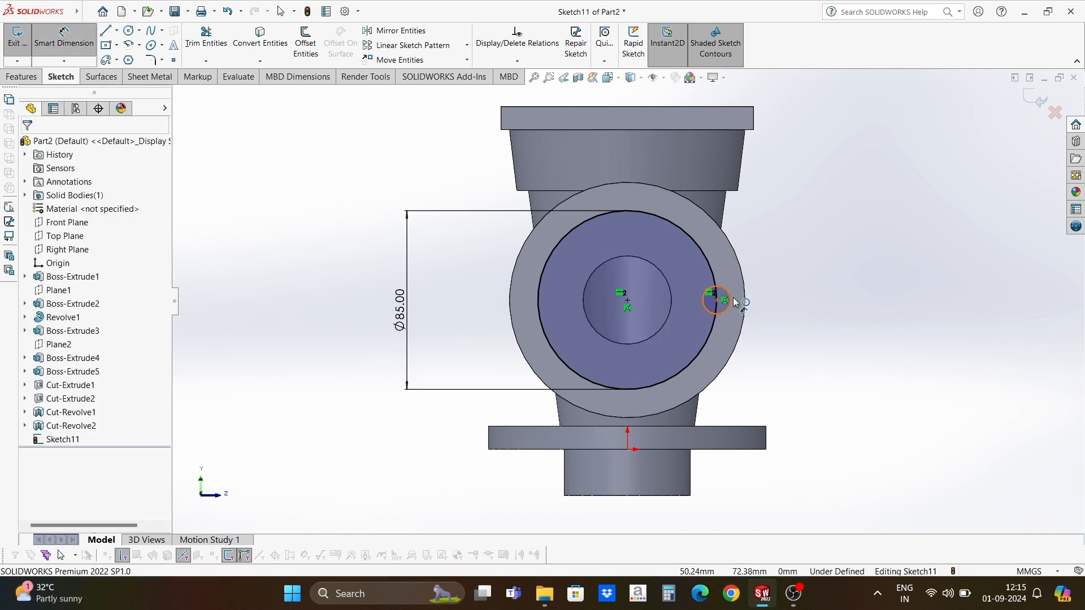
Dimension the small hole circle with a 12 mm diameter.
click(732, 298)
click(783, 278)
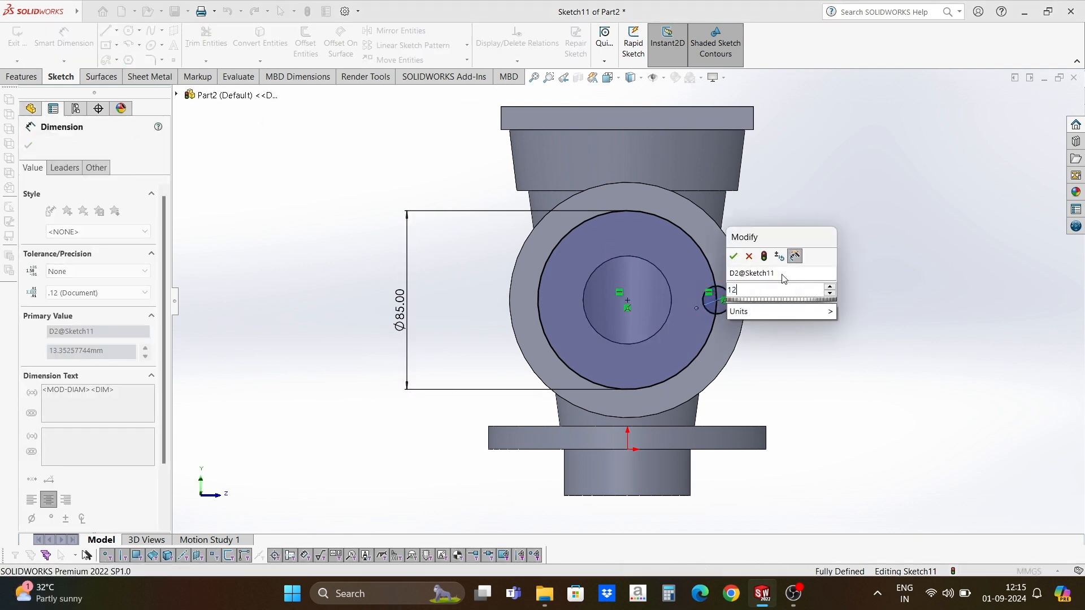
text(12)
key(Return)
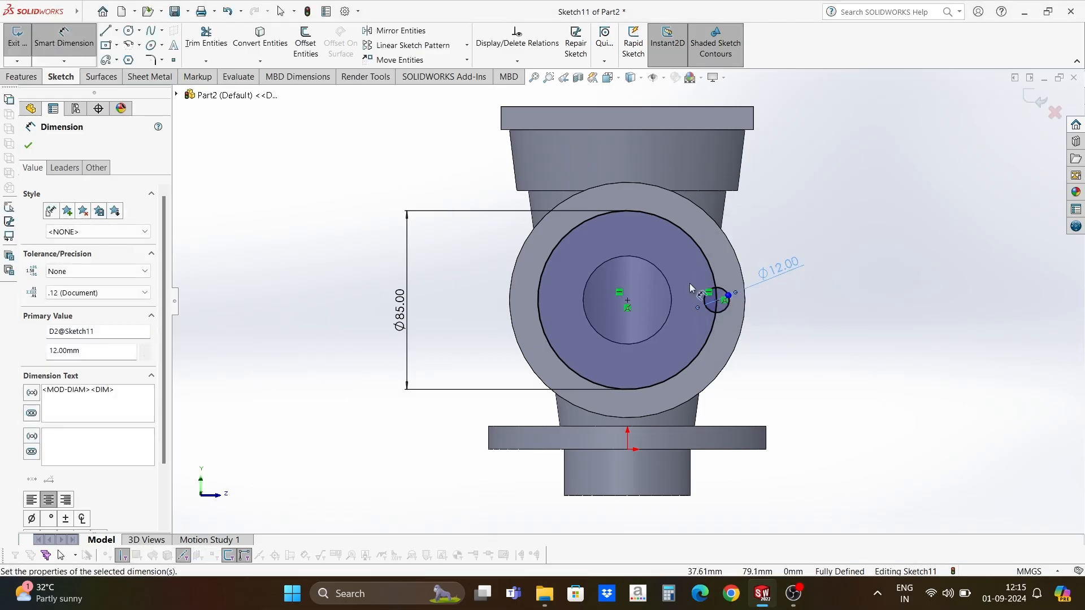
click(28, 146)
Convert the 85 mm circle to construction geometry so it serves as the bolt circle.
click(551, 253)
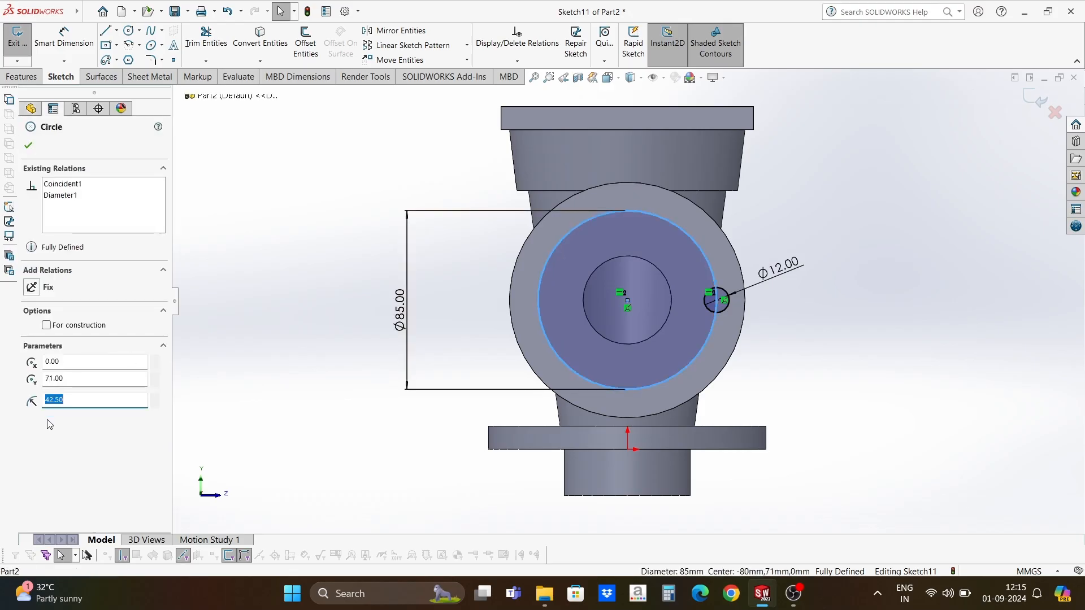
click(70, 327)
click(28, 146)
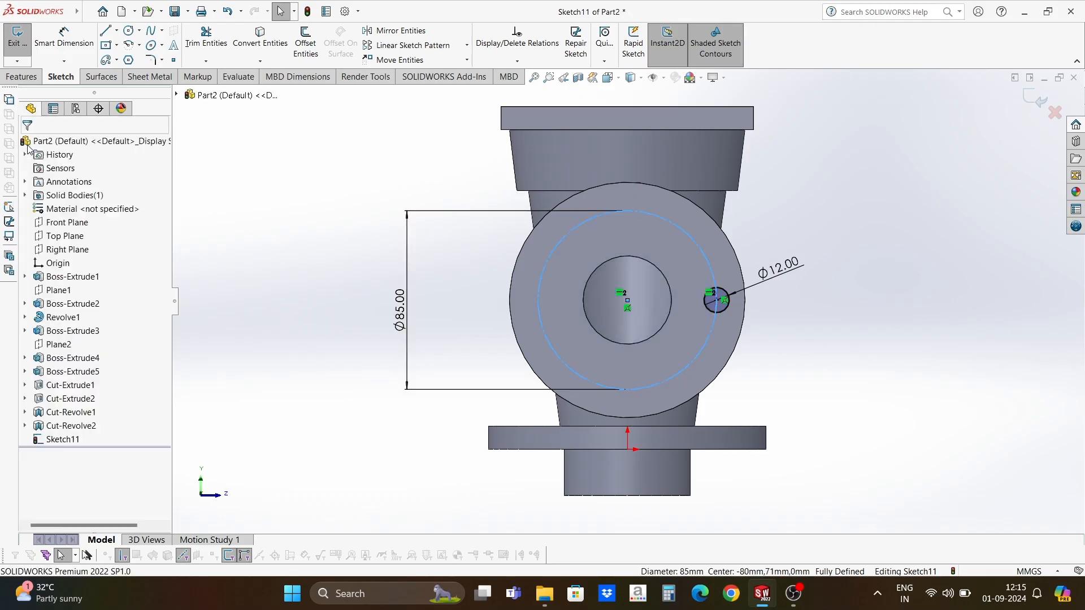
middle_drag(421, 308, 495, 423)
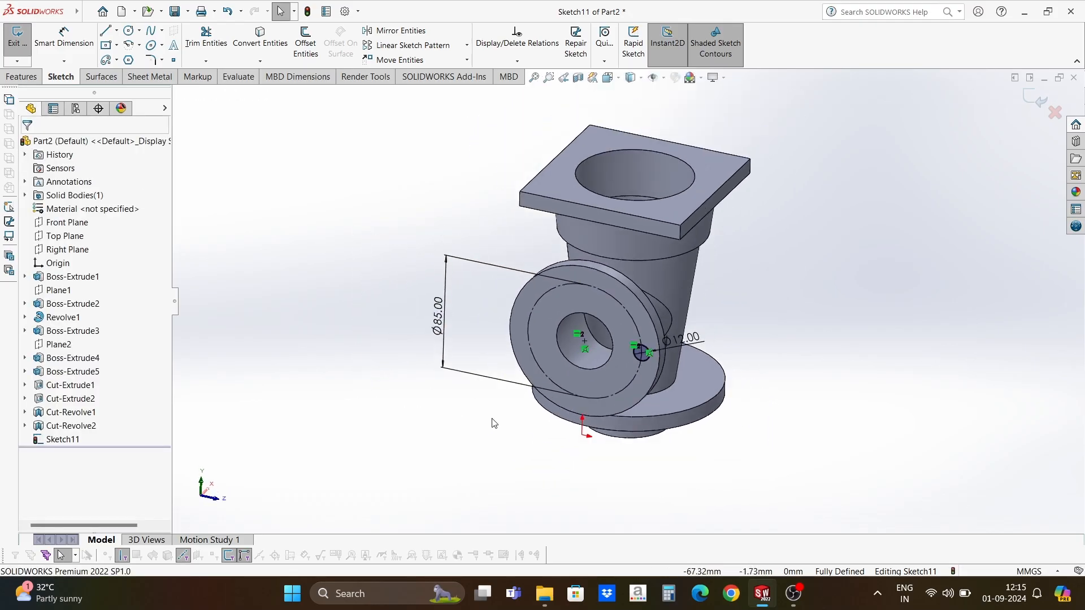
Extrude-cut the 12 mm circle through the side flange with the Up To Next end condition.
click(26, 80)
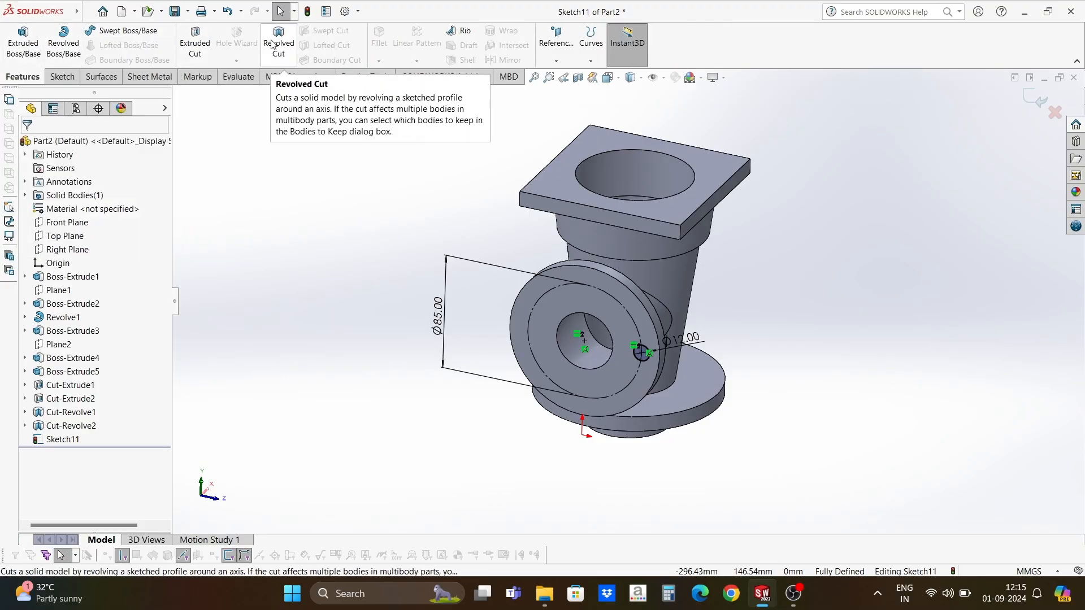
click(195, 42)
click(86, 224)
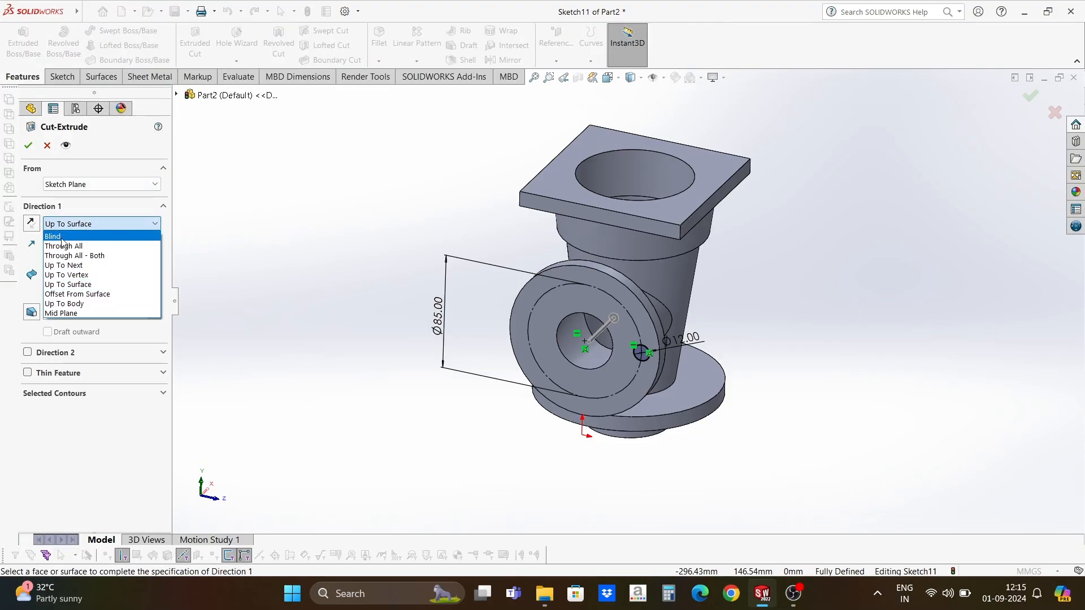
click(73, 265)
click(29, 146)
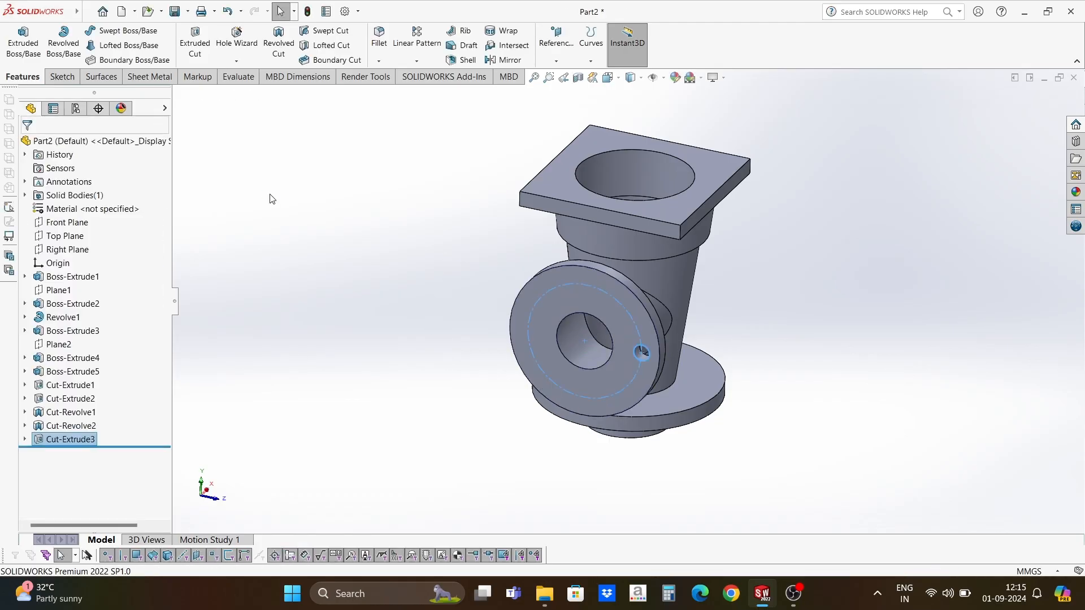
Circular-pattern the 12 mm flange hole about the side flange's outer rim with 4 equally spaced instances over 360°.
middle_drag(642, 347, 659, 295)
scroll(547, 418, up, 3)
scroll(659, 295, down, 3)
key(ctrl+7)
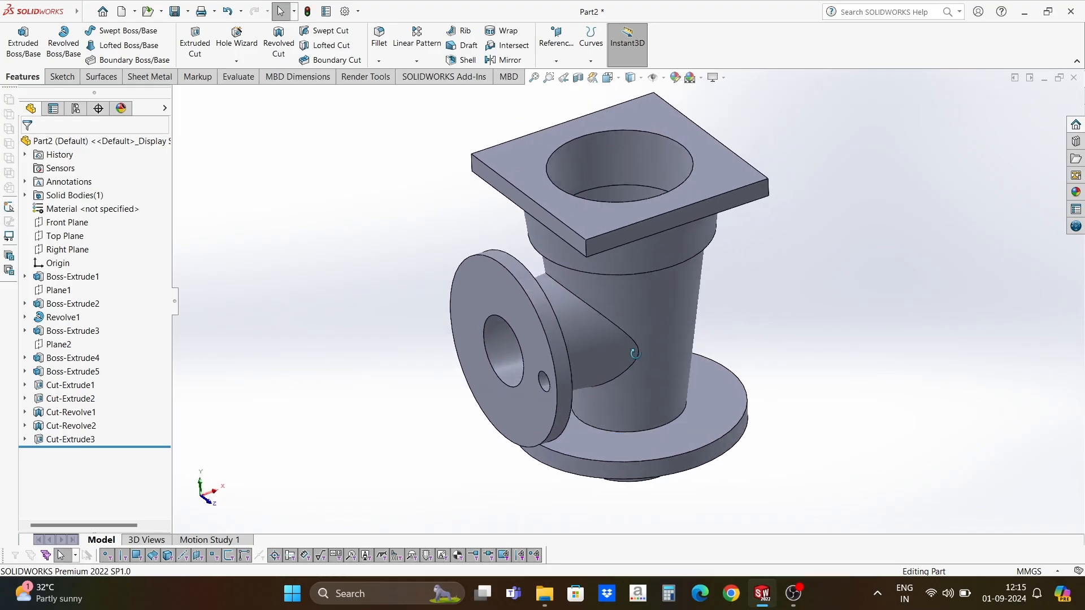
click(417, 60)
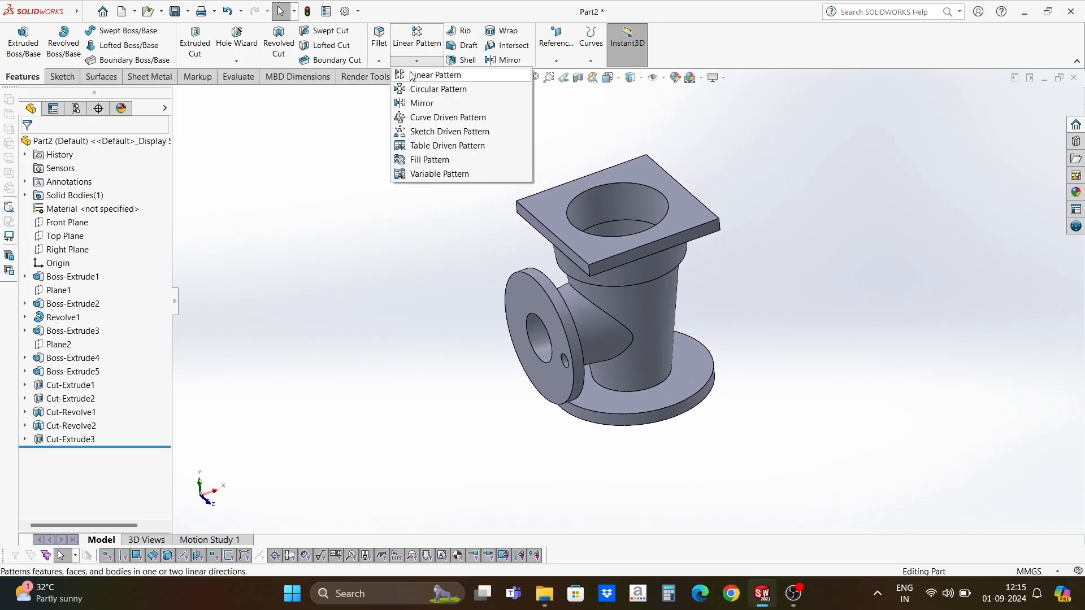
click(413, 89)
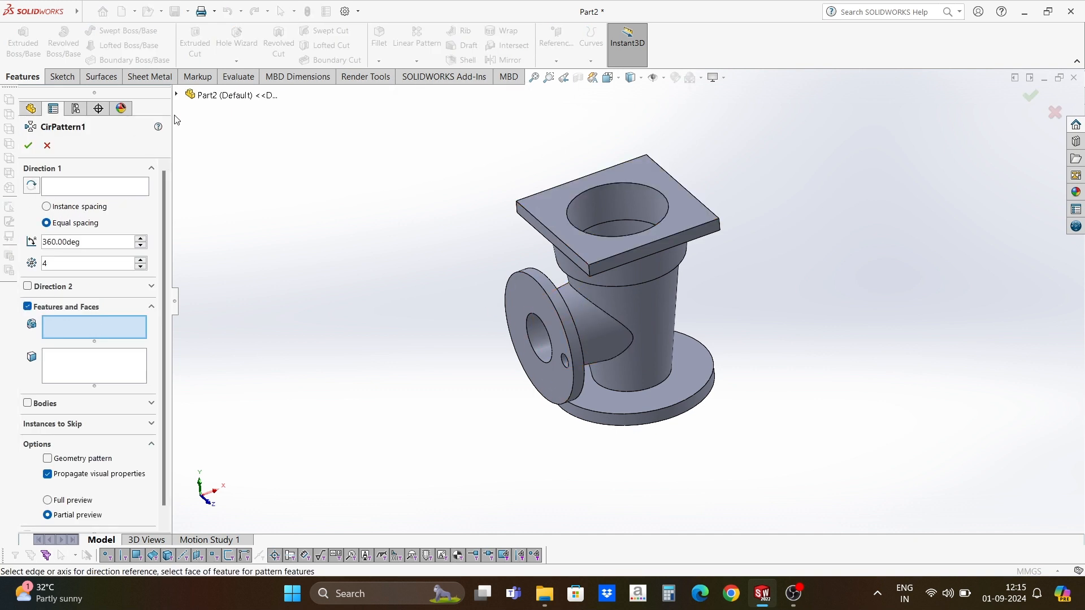
click(177, 95)
click(234, 393)
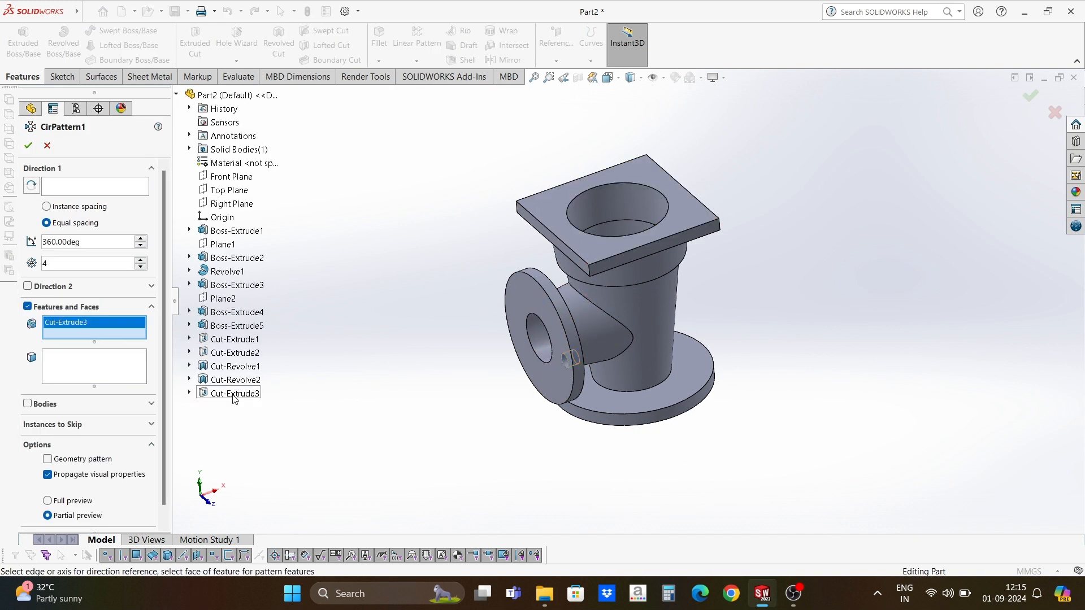
click(93, 184)
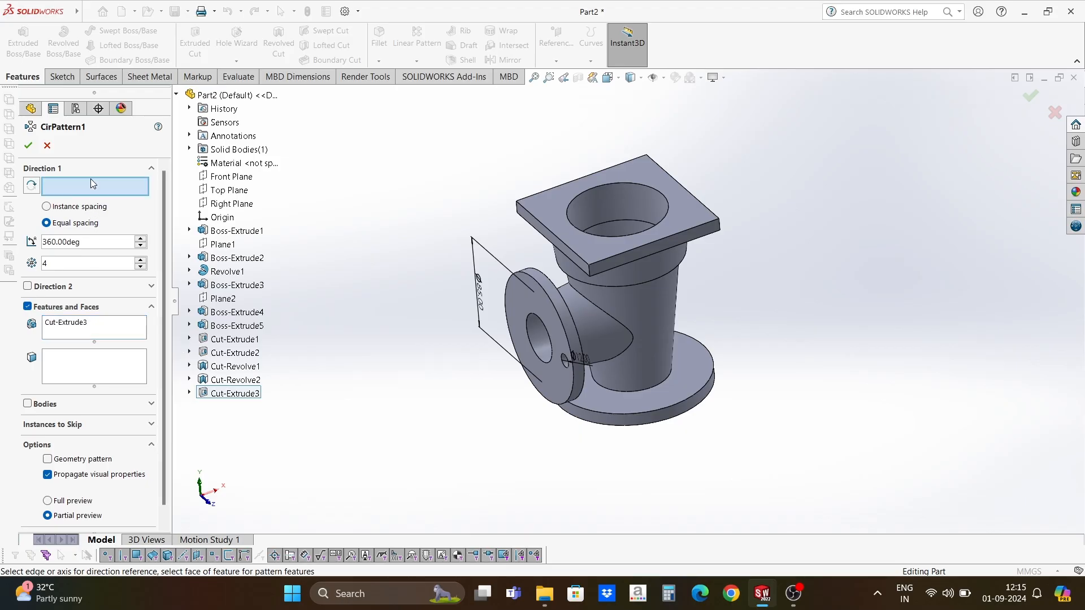
scroll(539, 294, down, 3)
click(548, 285)
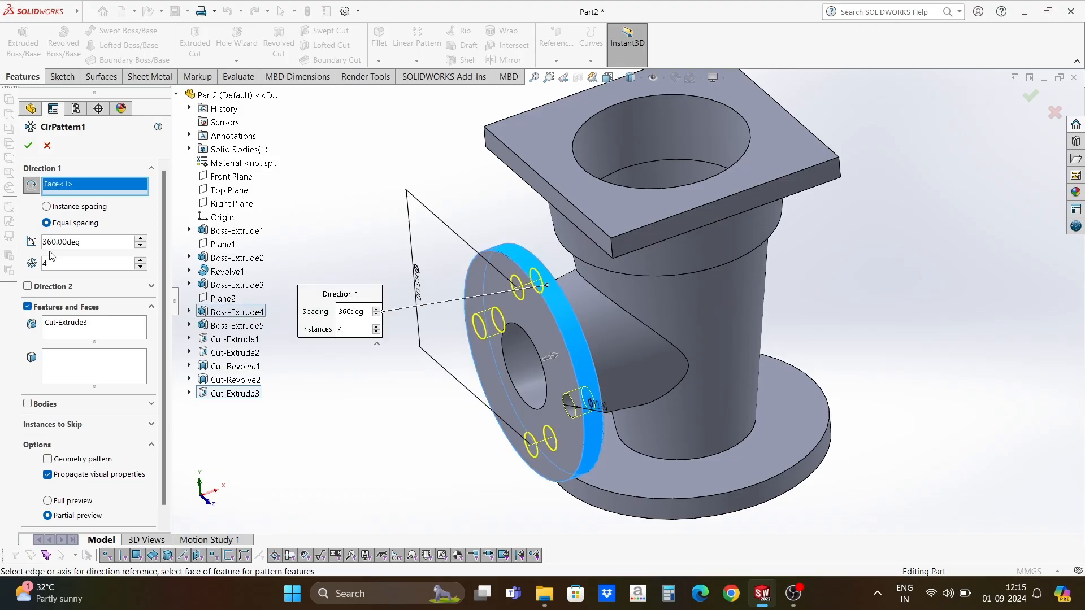
click(26, 145)
click(273, 227)
Start a sketch on the square plate's top face and draw a centre rectangle about 89 by 96 mm from the origin.
scroll(665, 411, up, 4)
middle_drag(666, 411, 608, 431)
scroll(694, 236, down, 2)
middle_drag(694, 237, 706, 246)
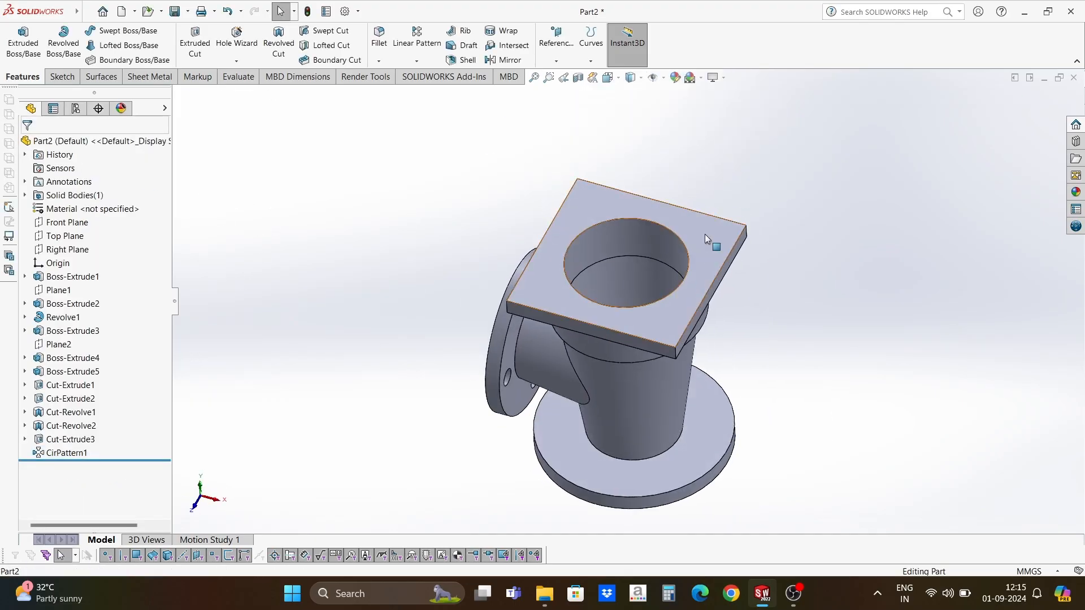
click(704, 234)
click(751, 202)
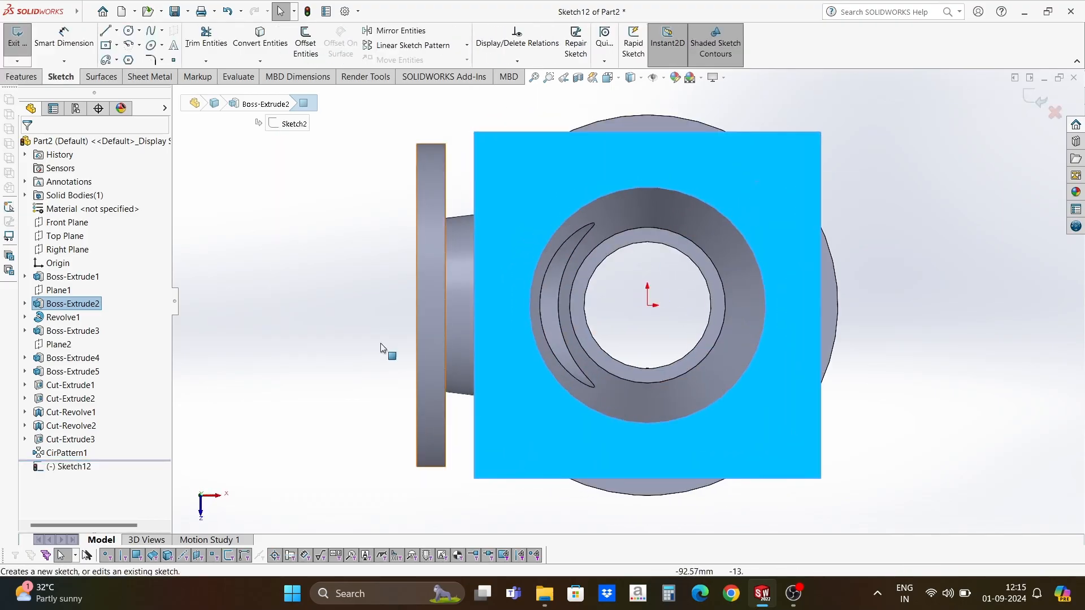
click(106, 45)
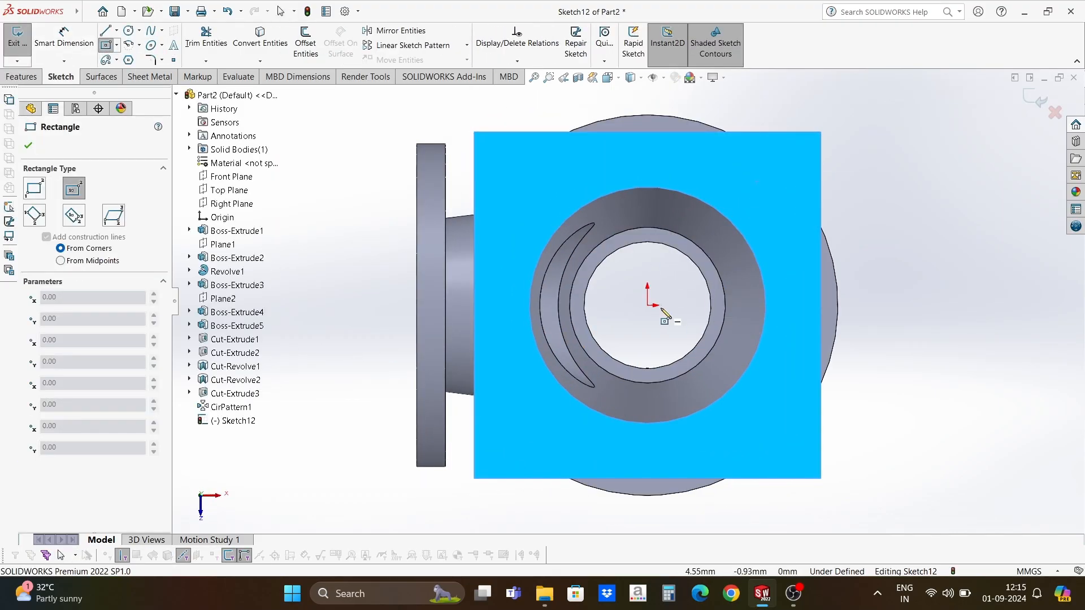
click(647, 306)
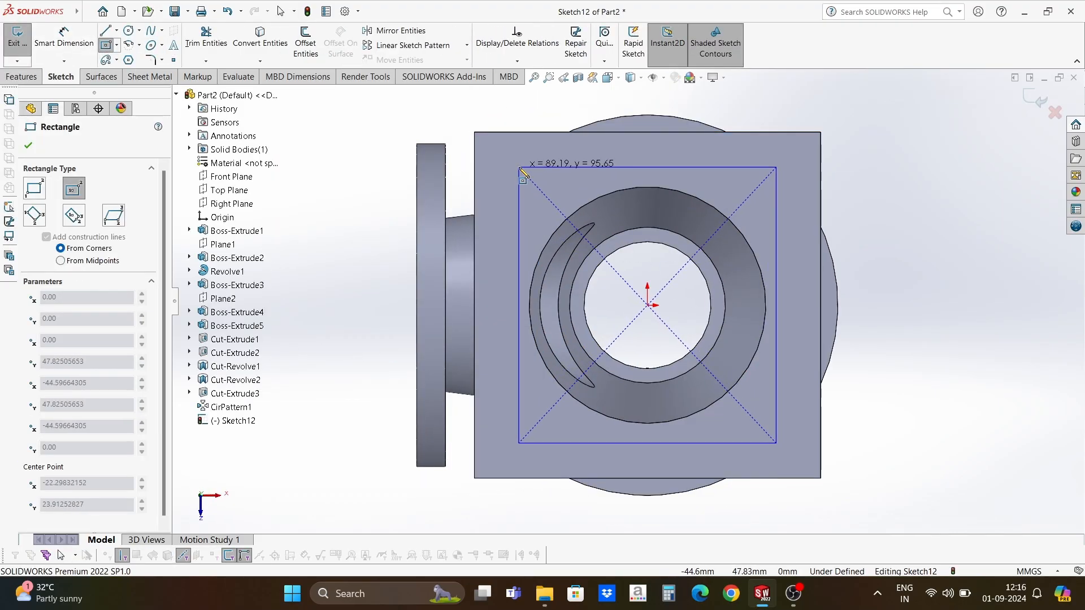
click(519, 167)
click(29, 145)
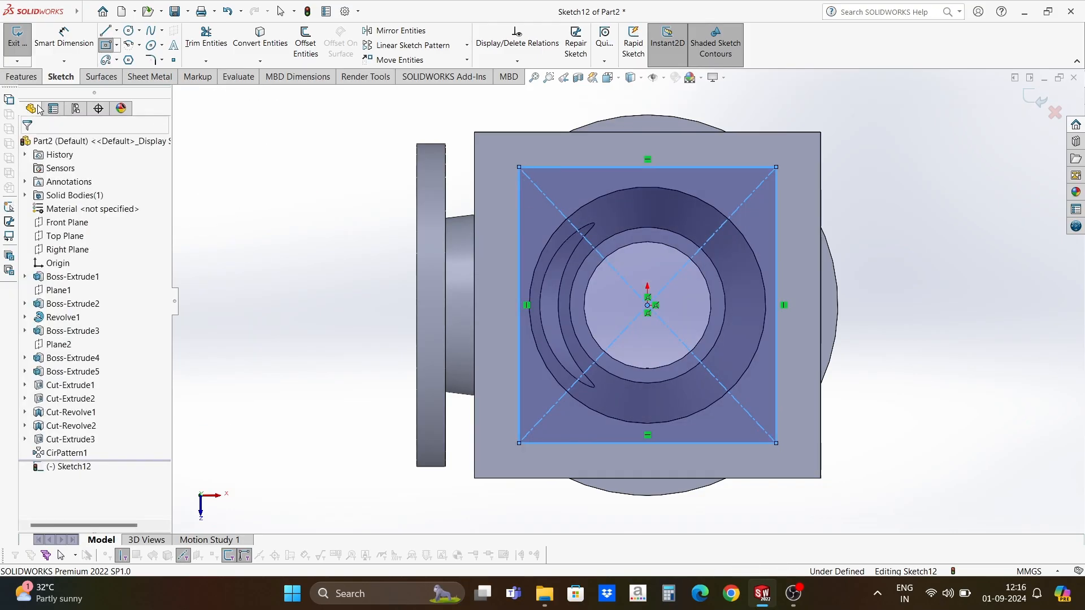
Dimension the centre rectangle on the top plate as 95 mm wide and 95 mm high.
click(64, 40)
click(689, 170)
scroll(650, 256, up, 3)
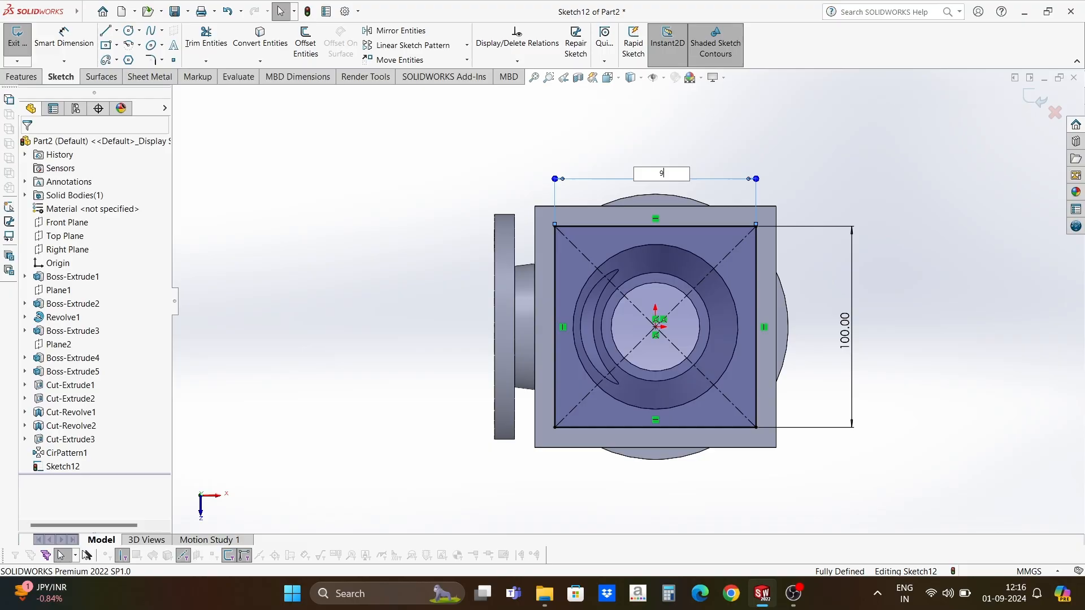
text(95)
key(Return)
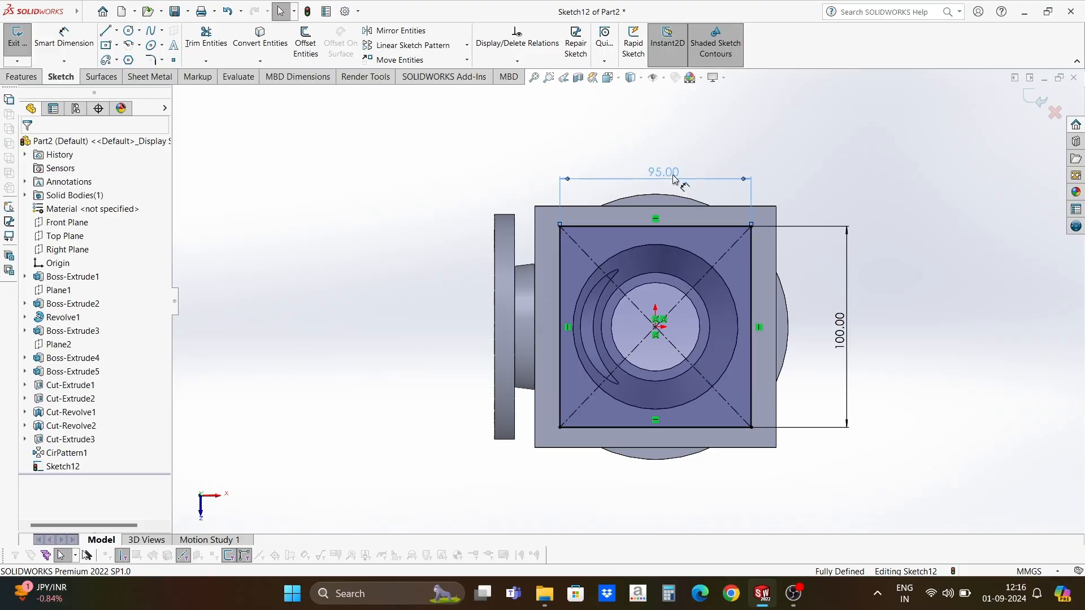
double_click(840, 330)
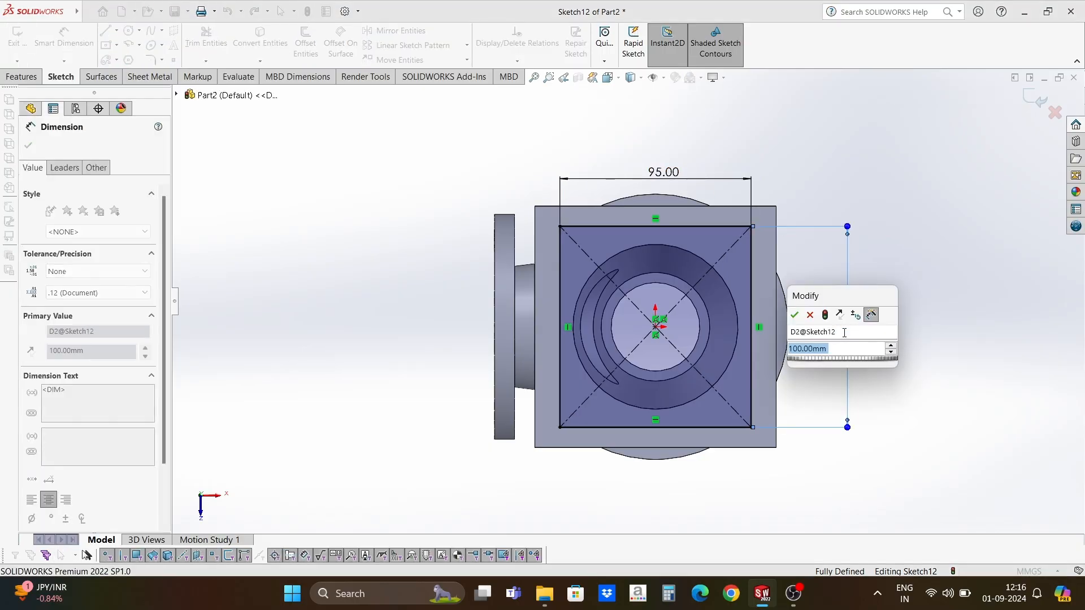
text(95)
key(Return)
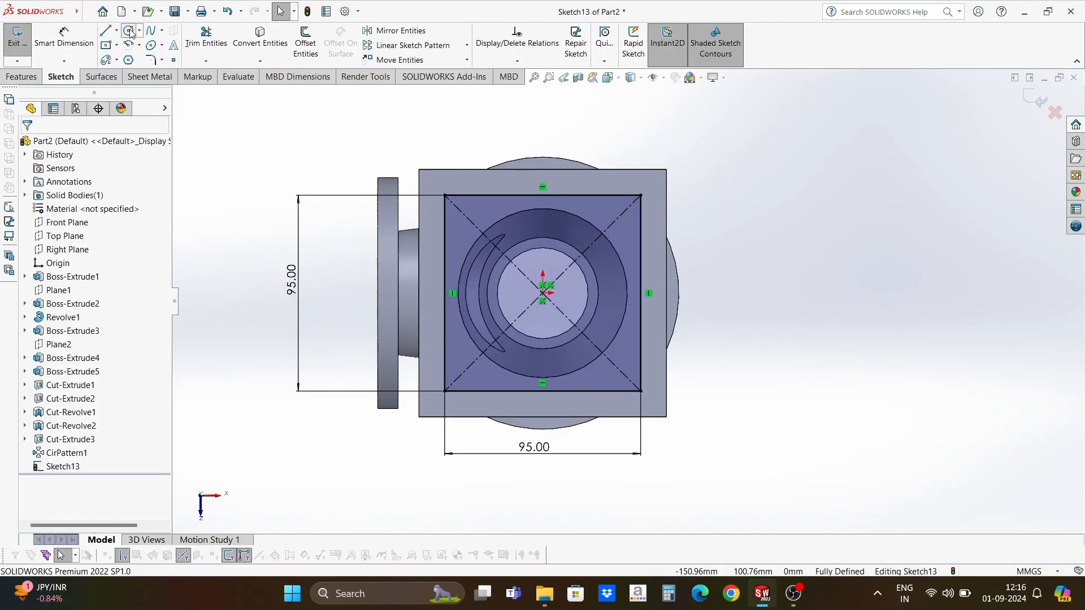
Draw a circle centred on the rectangle's upper-left corner on the top plate and dimension its diameter as 12 mm.
click(130, 31)
click(445, 196)
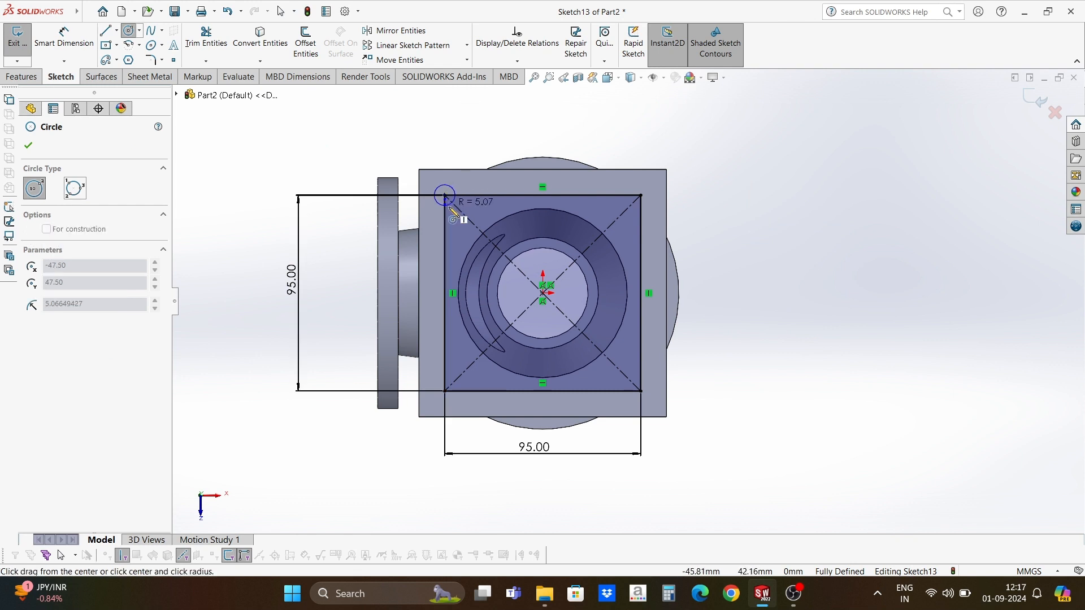
click(451, 208)
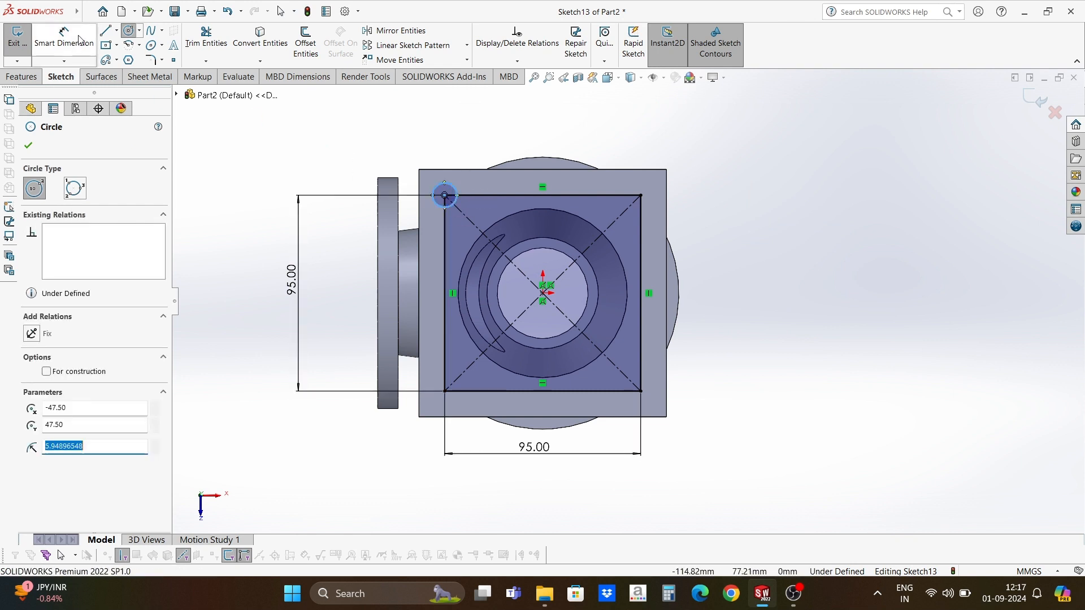
click(434, 192)
click(436, 190)
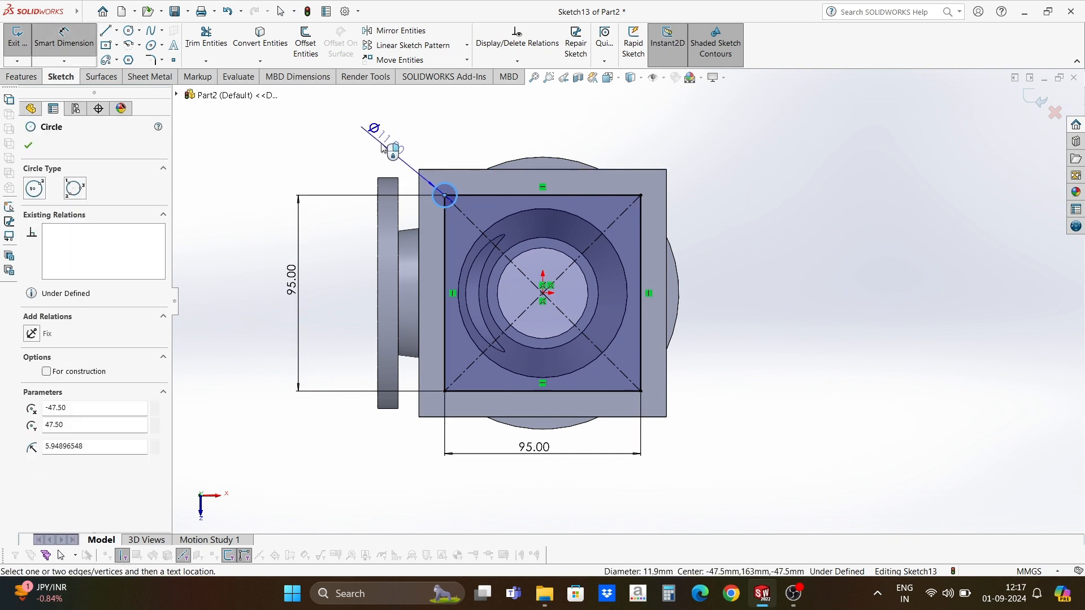
click(386, 141)
text(12)
key(Return)
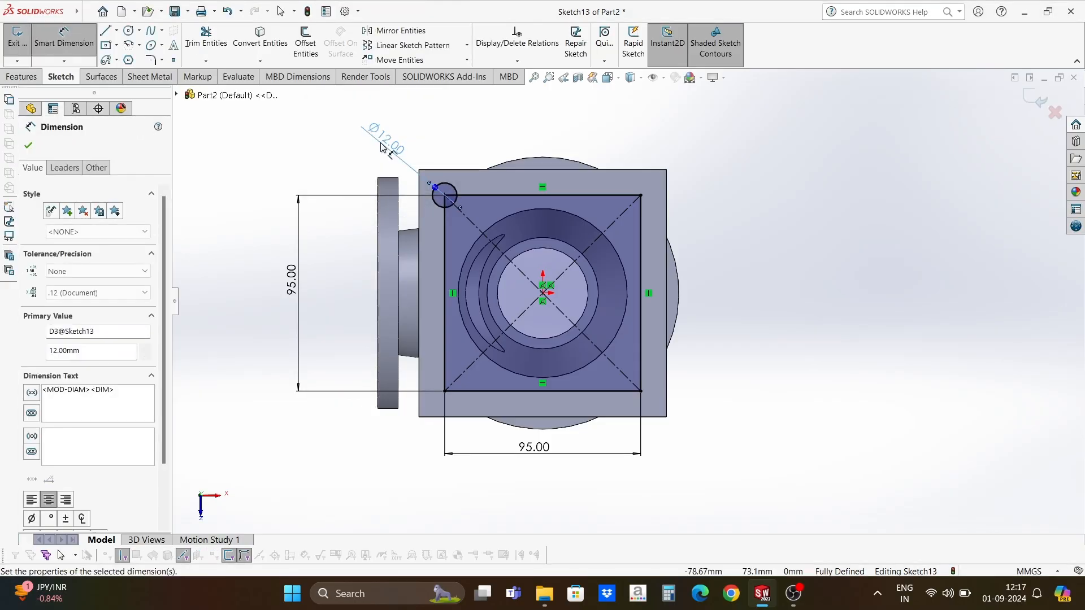
click(30, 145)
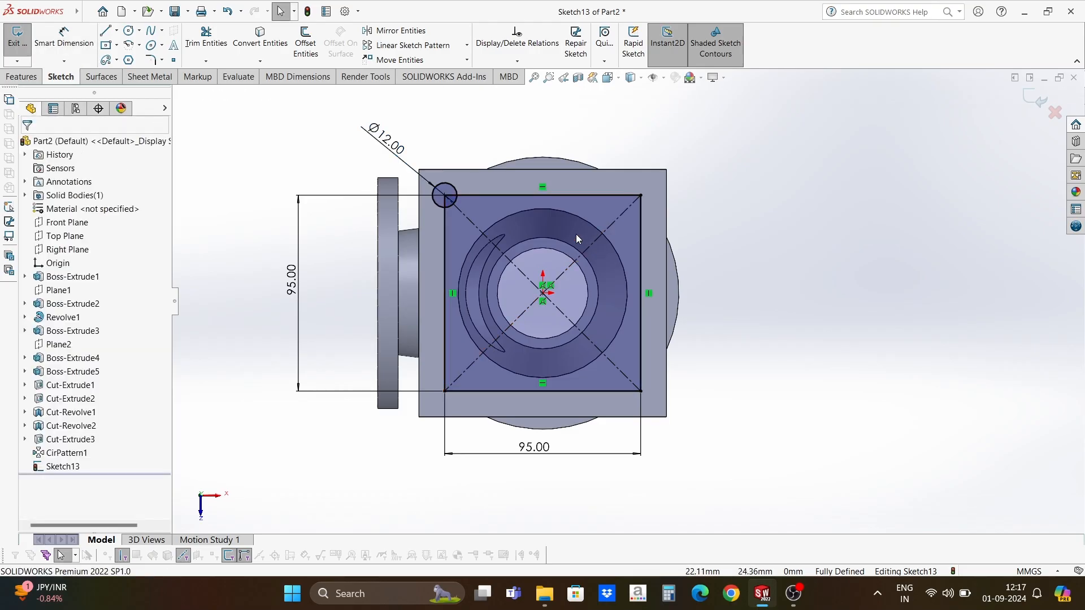
Convert the four sides of the 95 mm square to construction geometry.
click(566, 205)
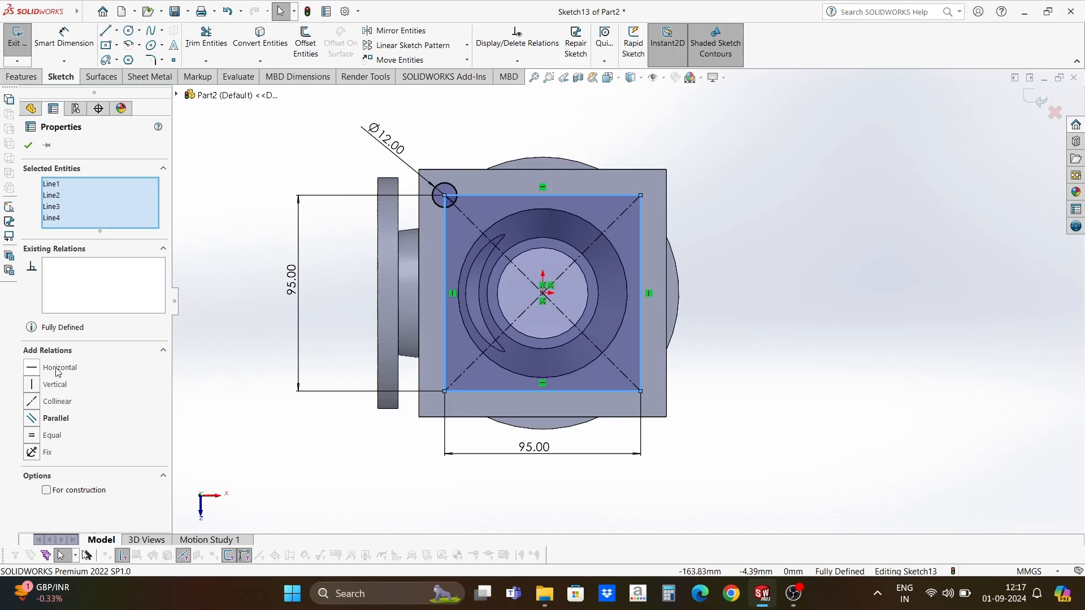
click(47, 490)
click(30, 146)
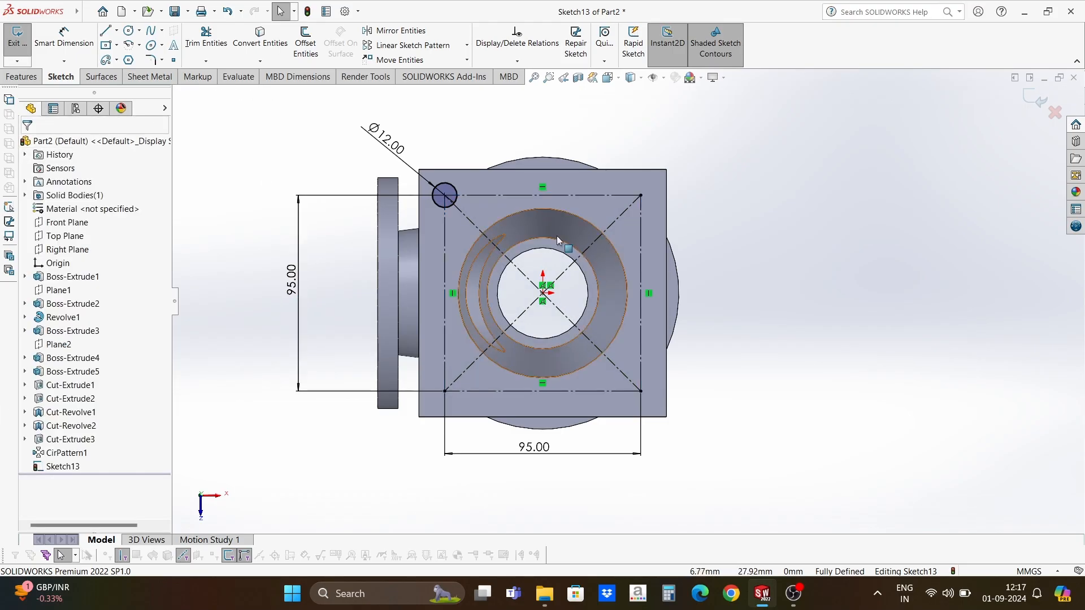
Sketch a vertical centreline from the origin up past the upper edge of the square plate.
scroll(585, 344, up, 3)
scroll(571, 333, down, 2)
scroll(654, 229, down, 2)
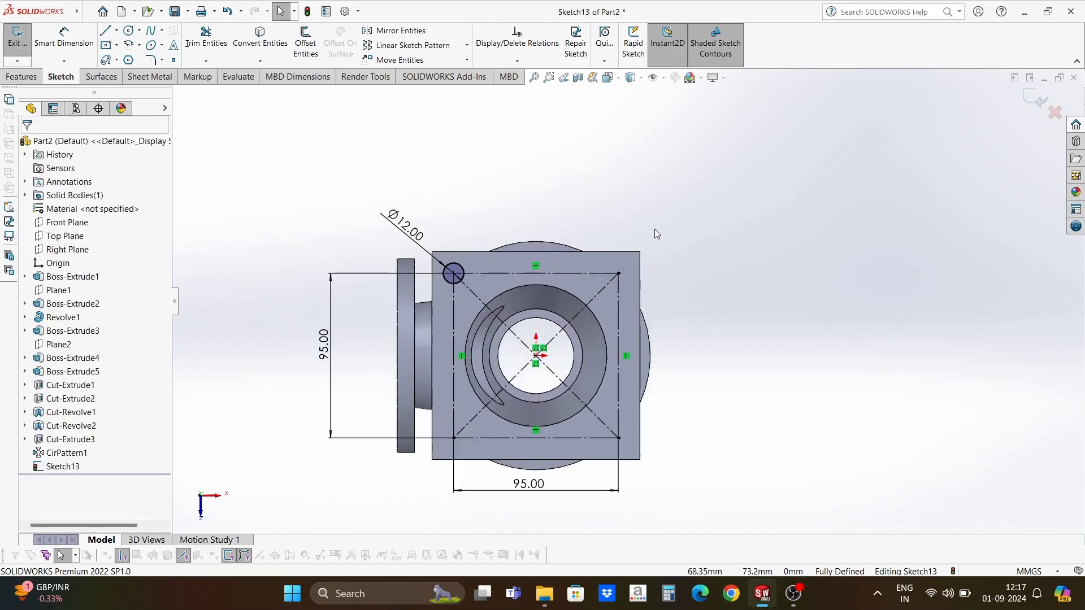
click(117, 31)
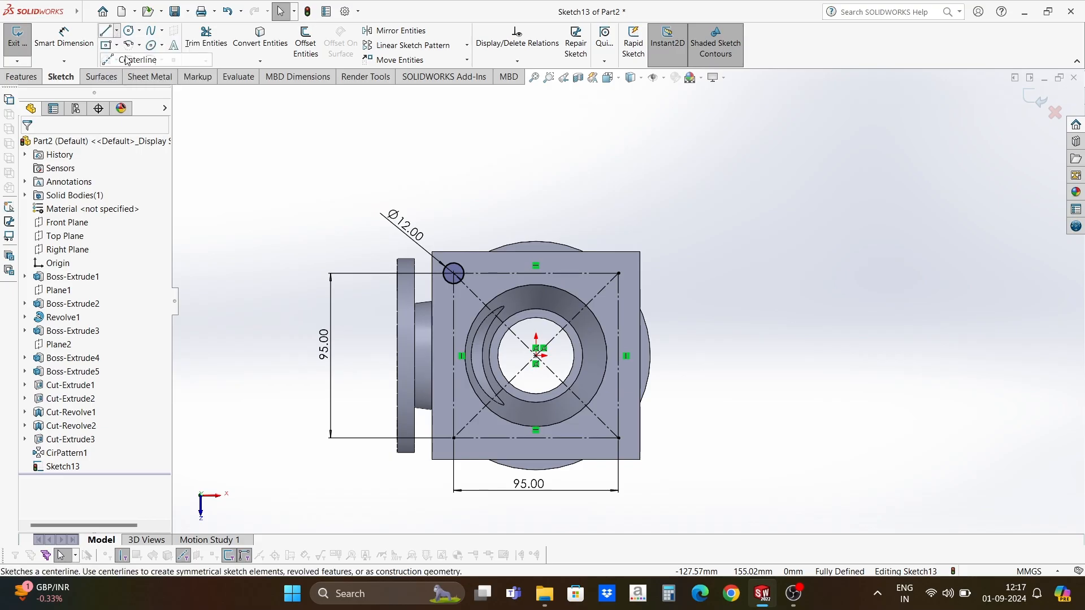
click(136, 54)
click(536, 355)
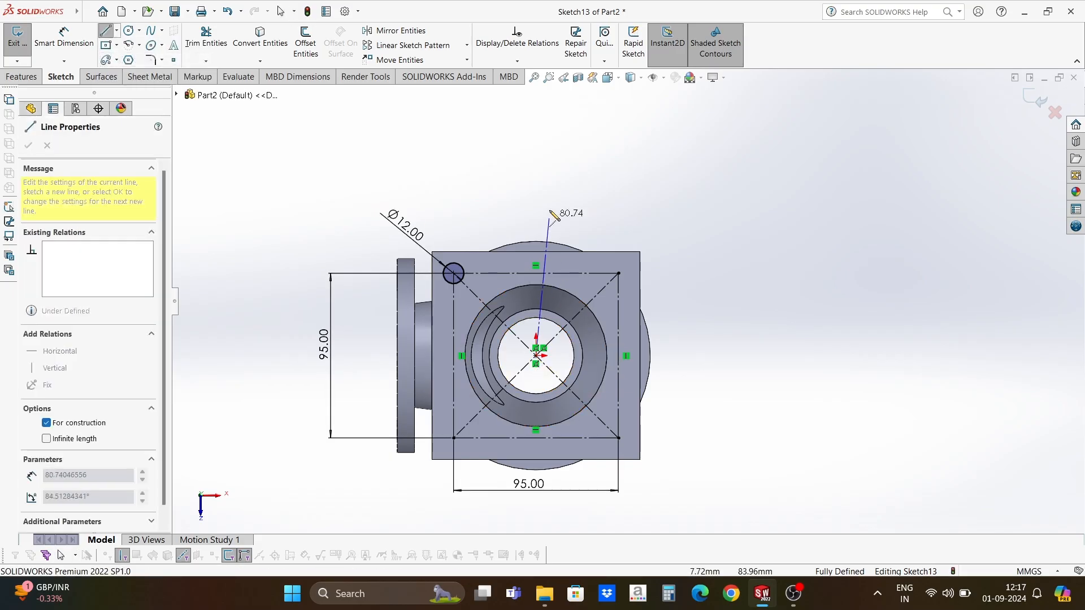
click(535, 194)
right_click(538, 197)
click(563, 202)
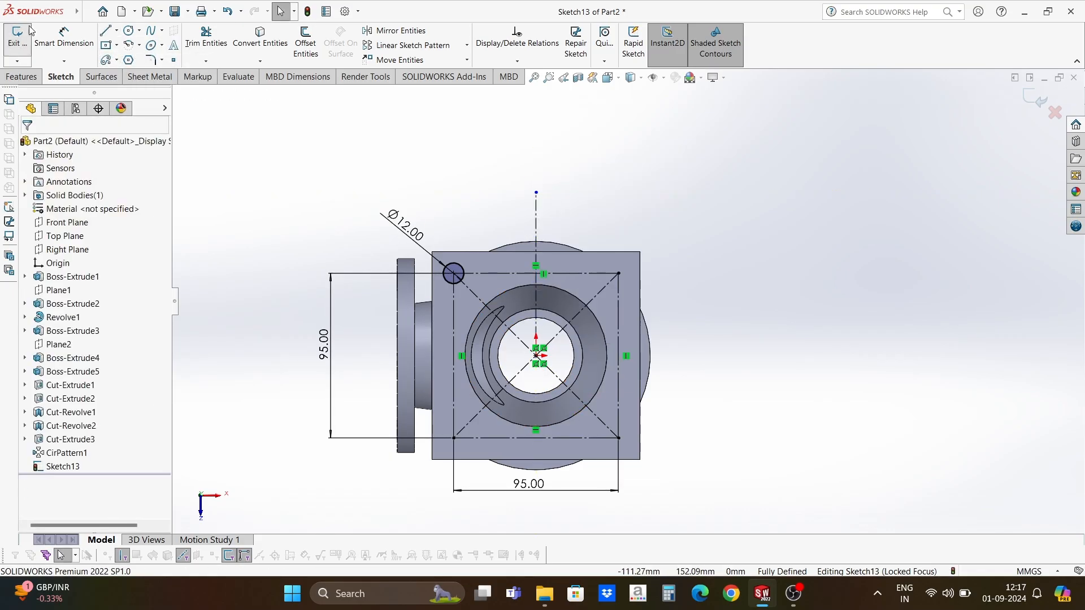
Sketch a horizontal centreline about 107 mm long from the origin, extending away from the side branch.
click(117, 30)
click(138, 52)
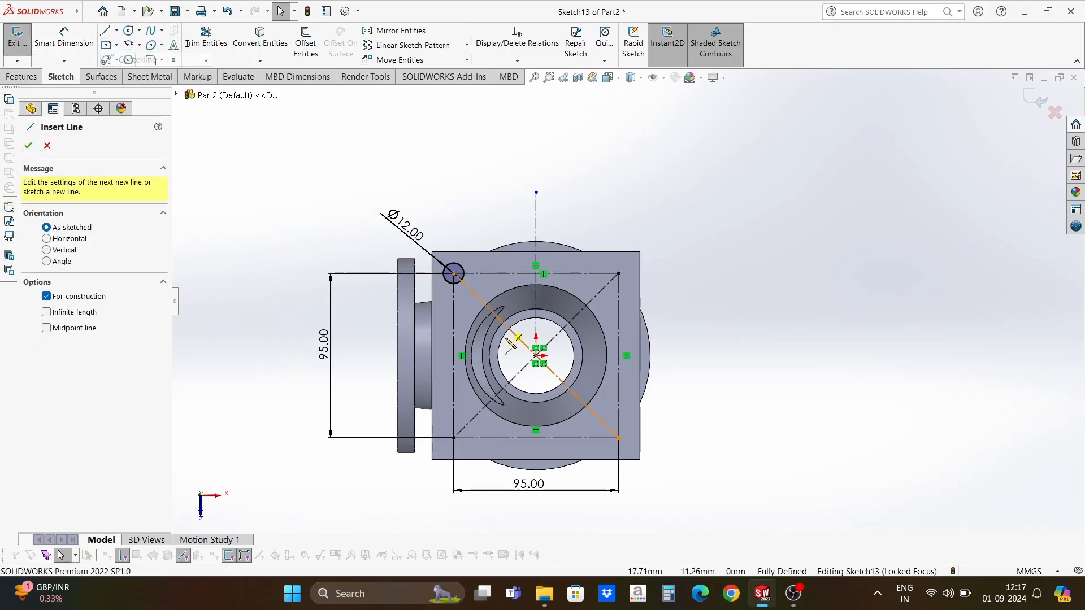
click(536, 355)
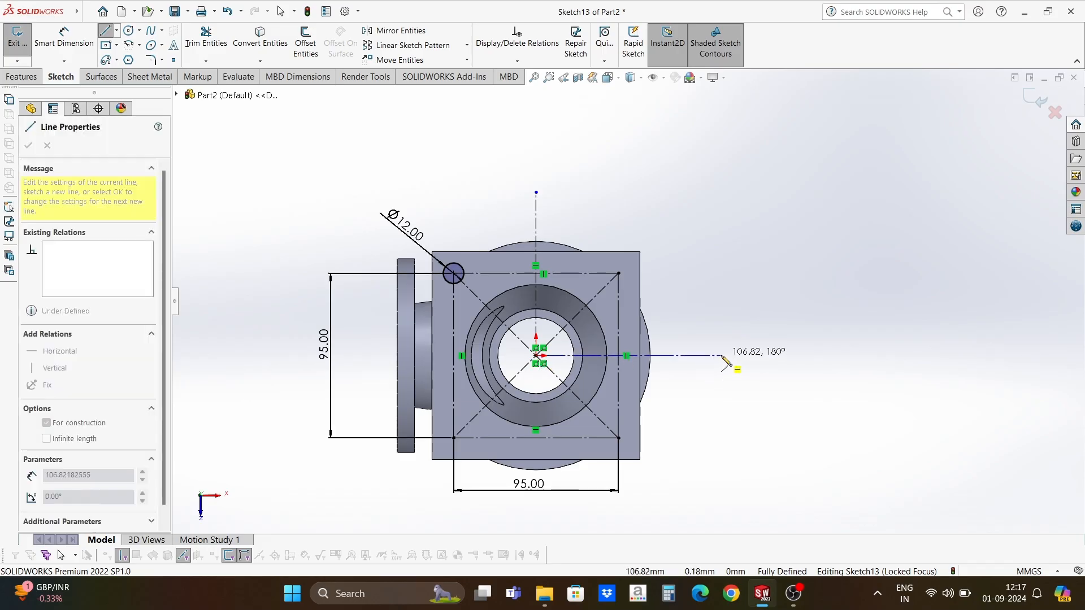
click(716, 355)
right_click(718, 355)
click(742, 361)
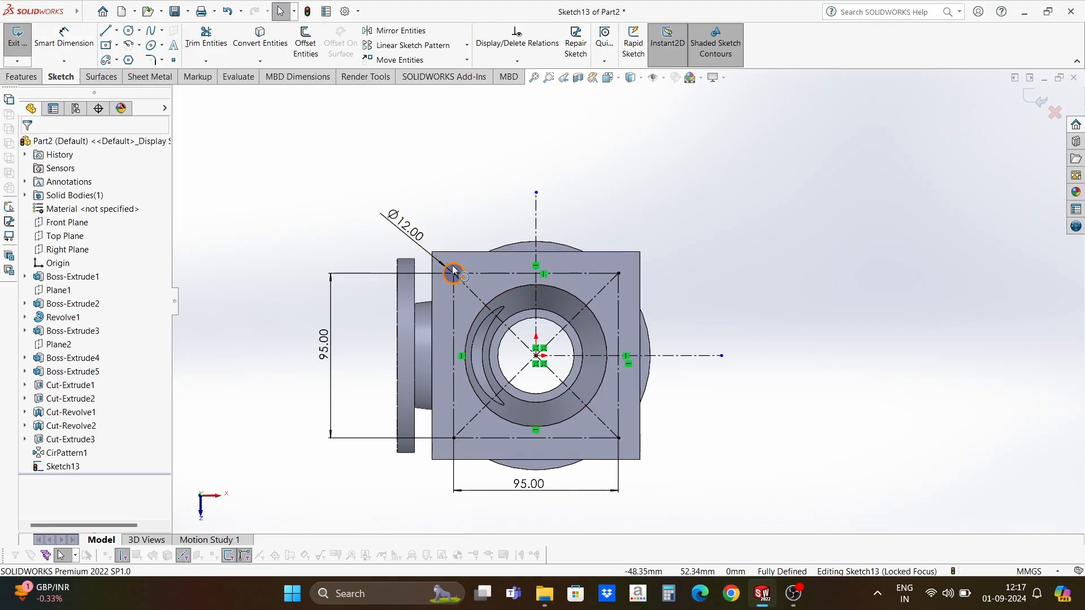
Mirror the 12 mm circle about the vertical centreline, keeping the original.
click(401, 32)
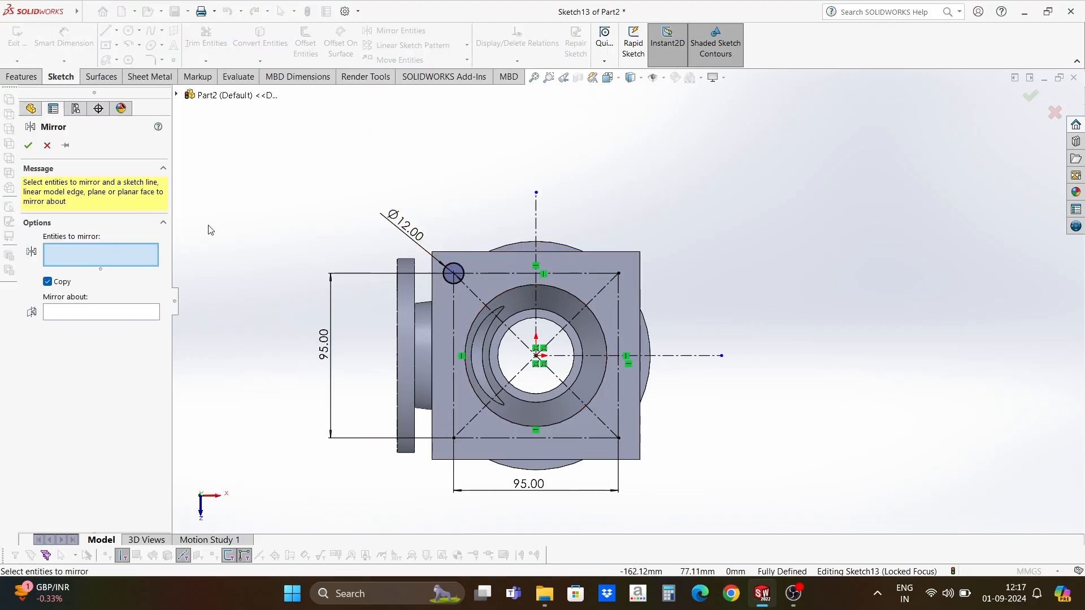
click(460, 282)
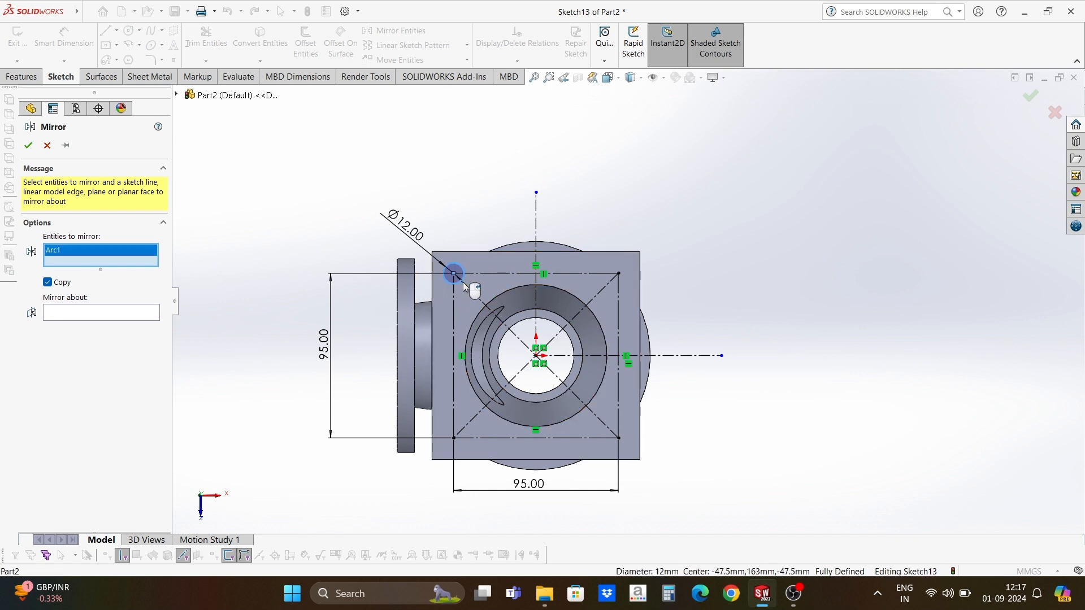
click(135, 312)
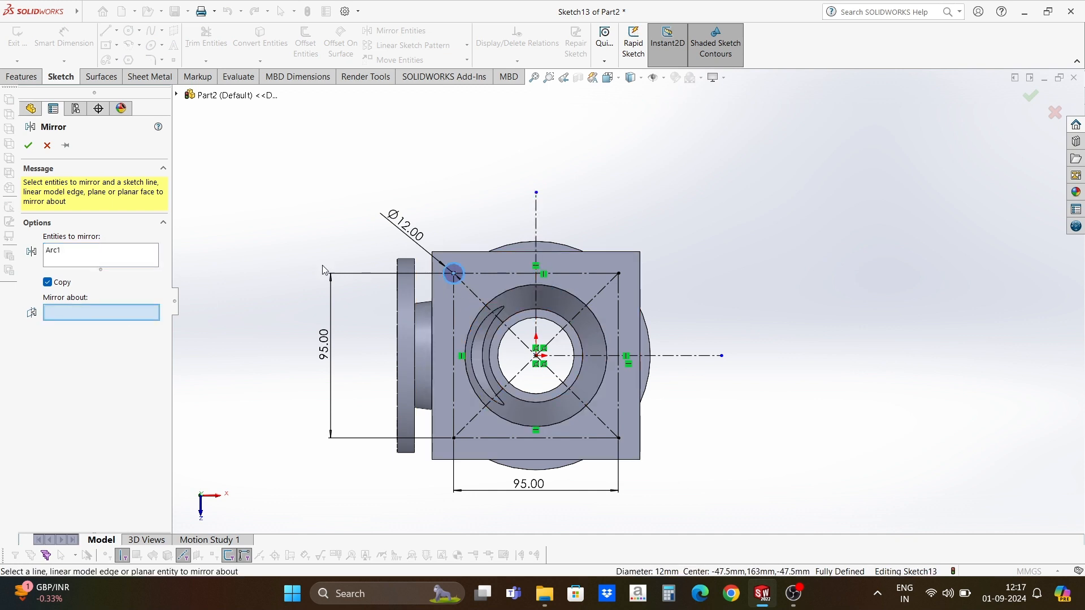
click(537, 224)
click(29, 146)
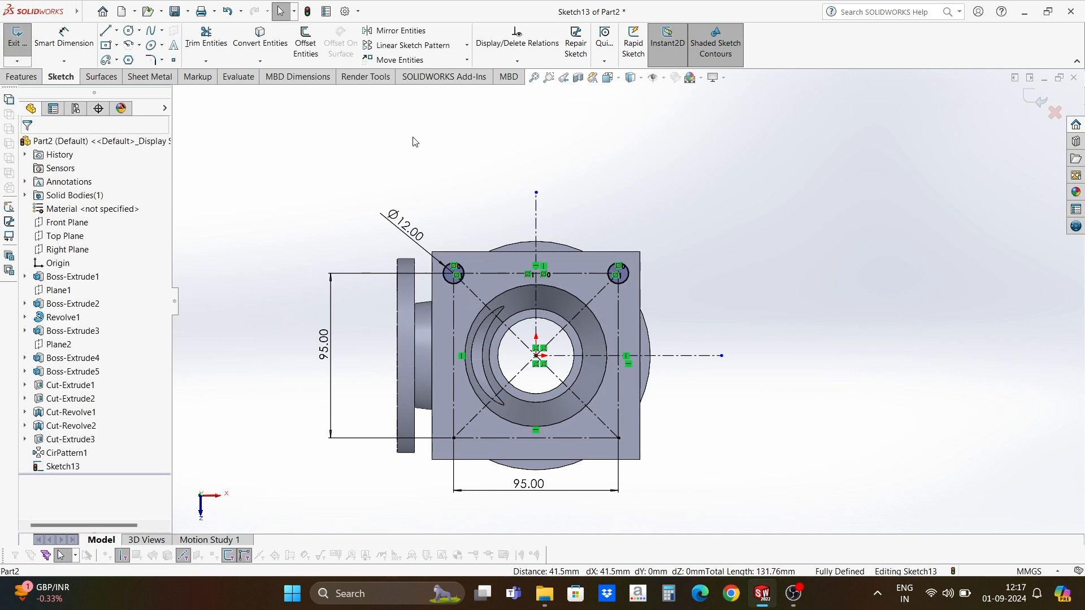
Mirror both upper 12 mm circles about the horizontal centreline to fill the square's remaining two corners.
click(396, 31)
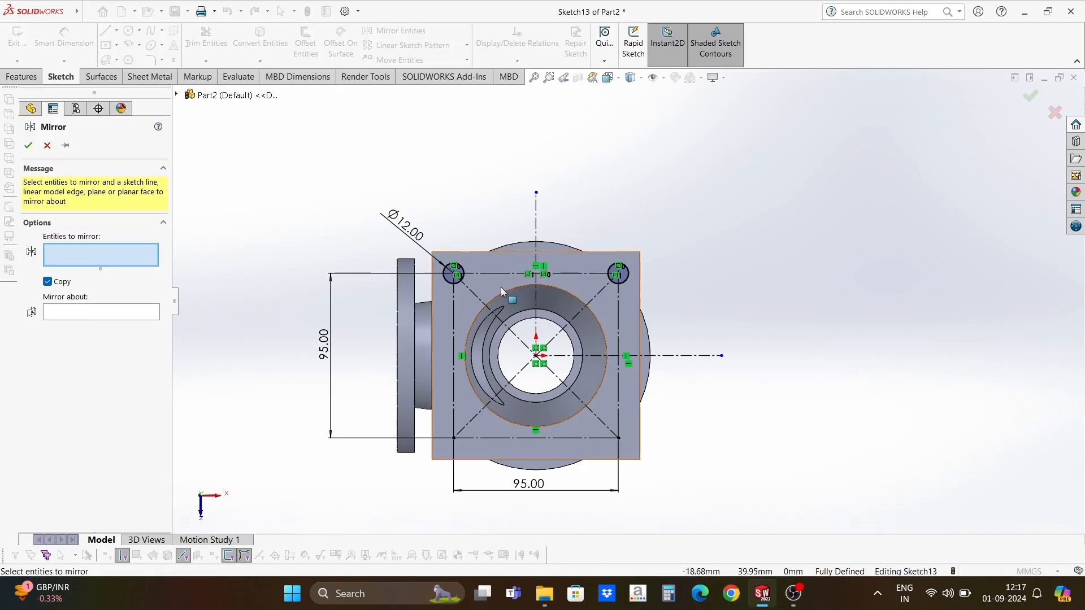
click(454, 274)
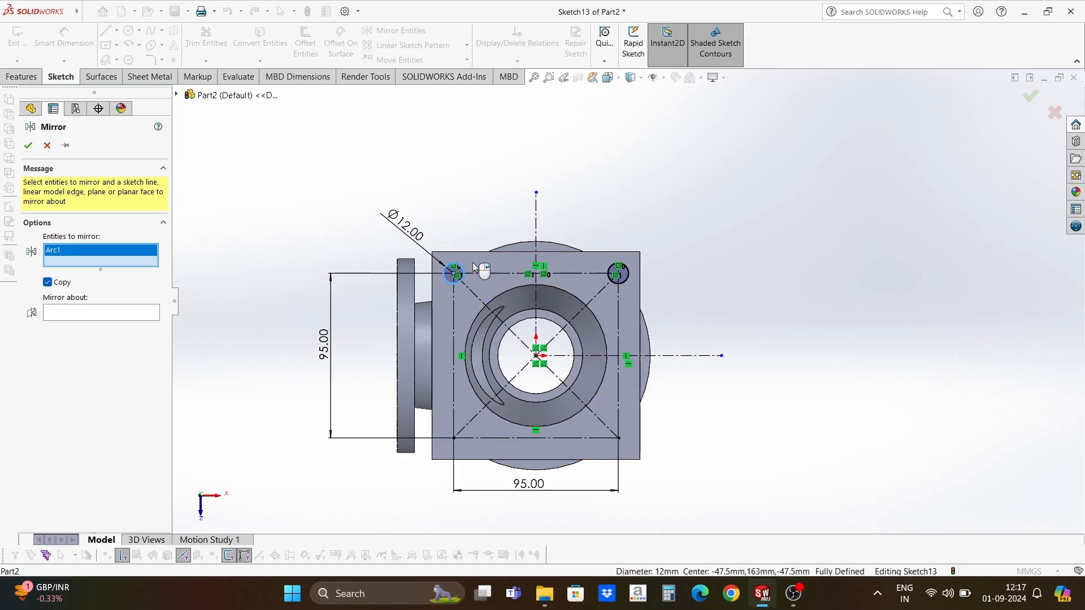
click(616, 275)
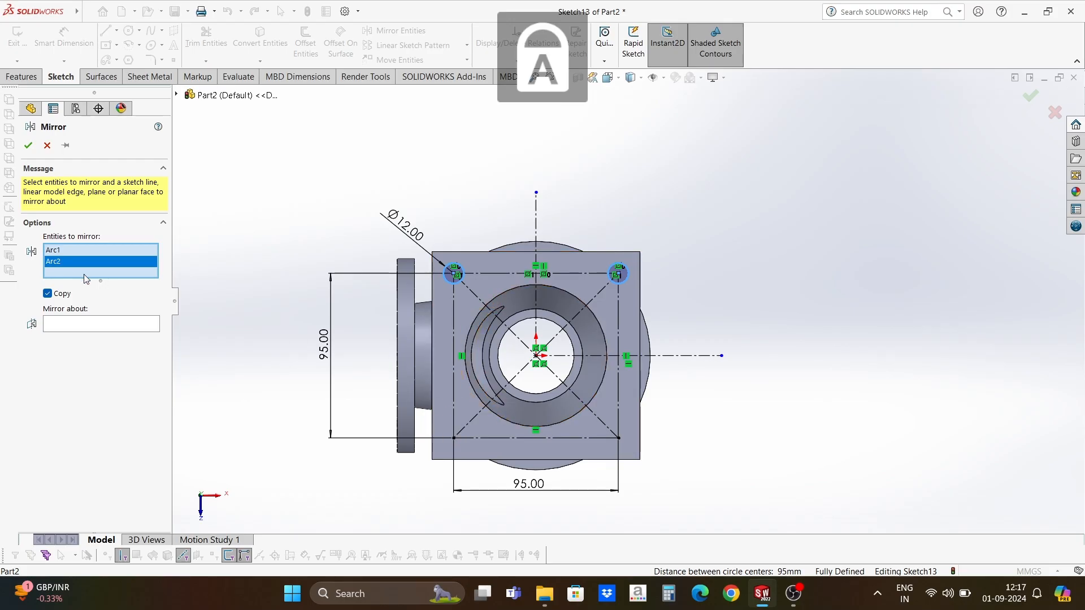
click(109, 325)
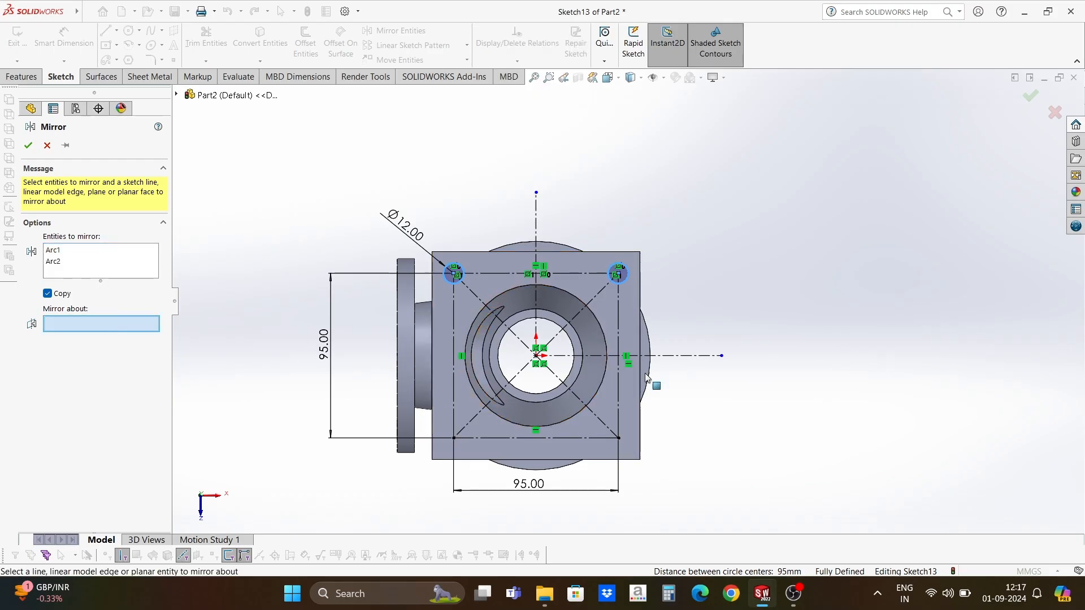
click(671, 357)
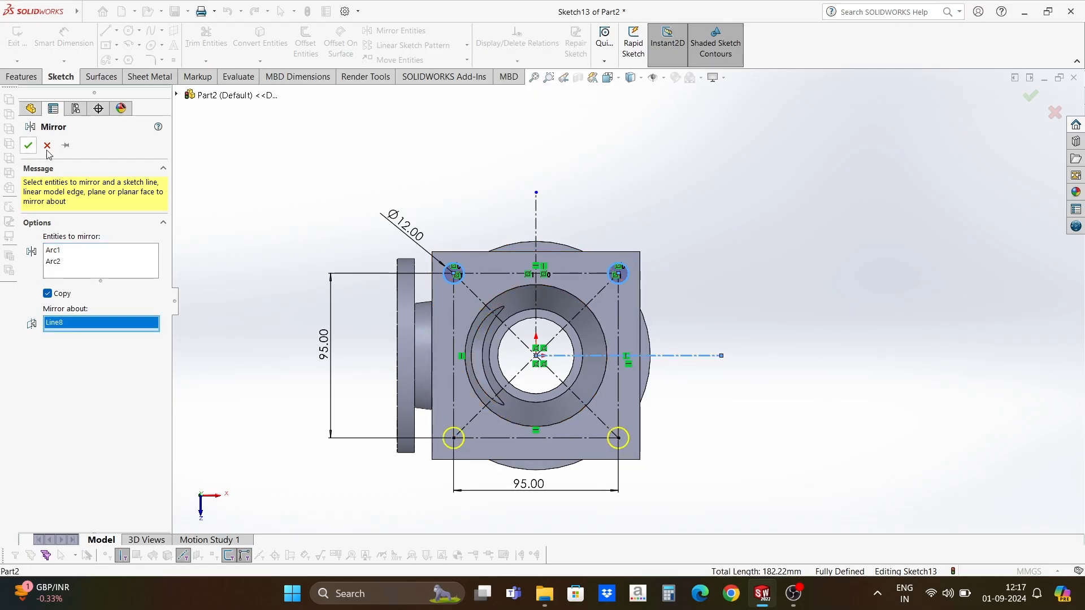
click(28, 145)
Extrude-cut the four corner circles through the square top plate with the Up To Next end condition.
key(ctrl+7)
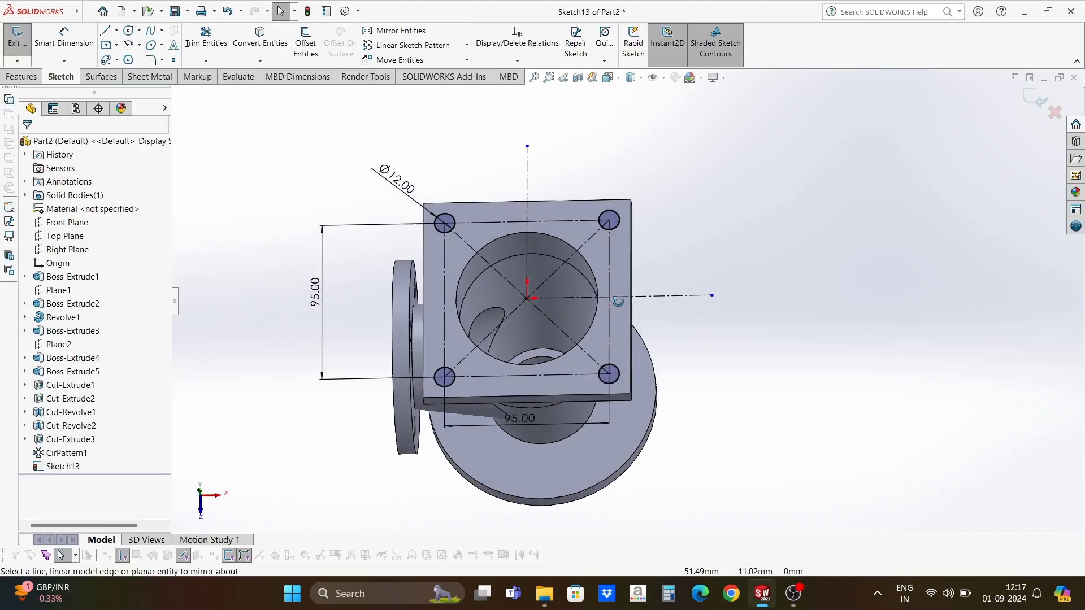
click(23, 77)
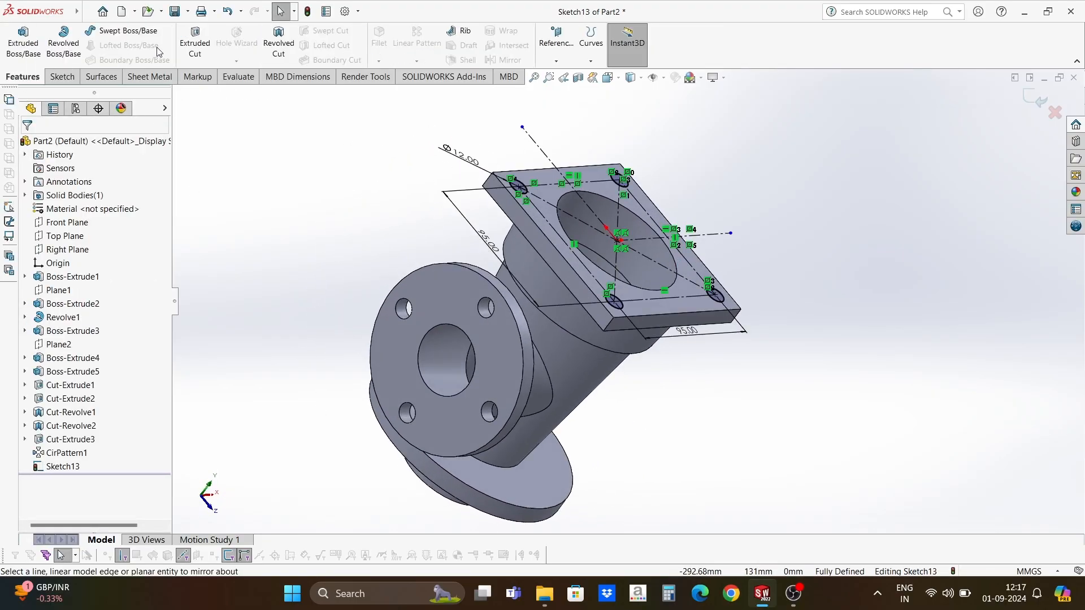
click(195, 41)
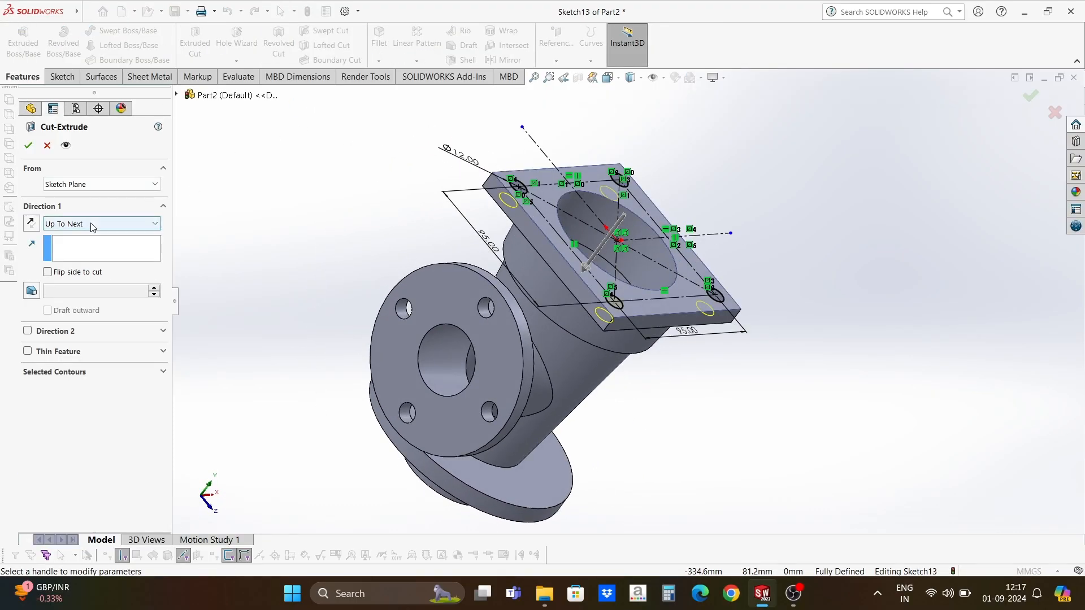
click(29, 146)
click(267, 201)
Turn on RealView Graphics for the model display.
mouse_move(459, 360)
middle_down()
mouse_move(469, 369)
mouse_move(459, 296)
mouse_move(478, 389)
mouse_move(517, 425)
mouse_move(543, 356)
middle_up()
scroll(577, 441, up, 4)
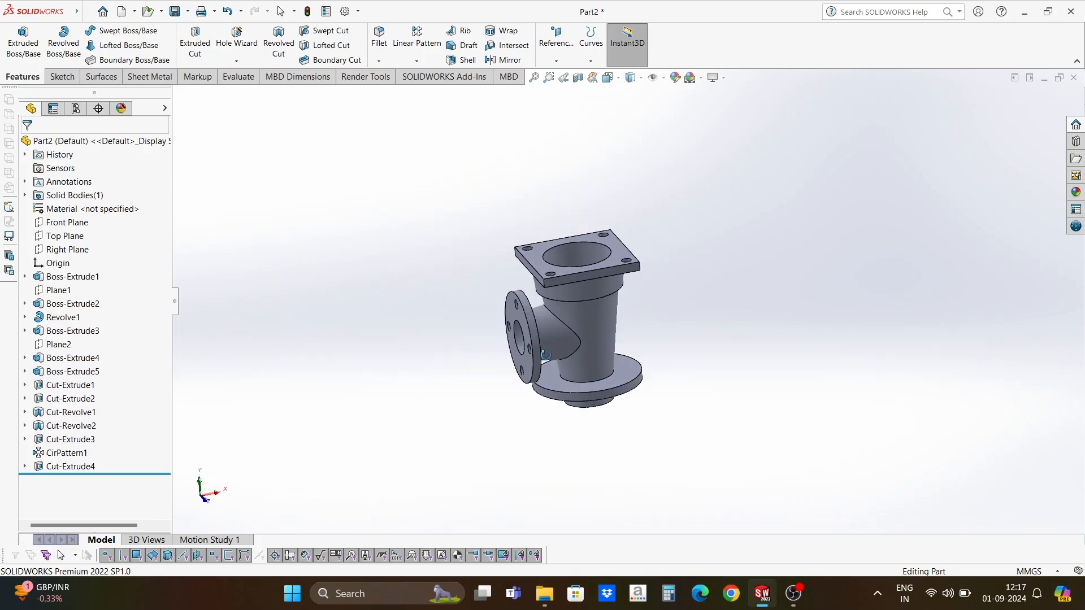
scroll(601, 295, down, 1)
mouse_move(602, 295)
middle_down()
mouse_move(627, 243)
mouse_move(565, 257)
mouse_move(584, 286)
middle_up()
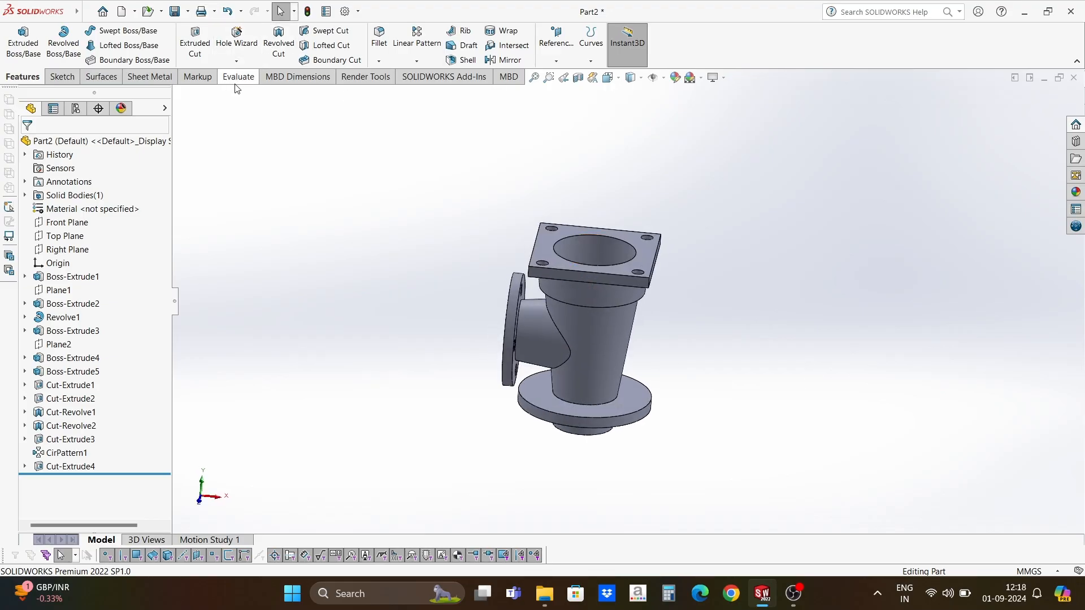
click(713, 77)
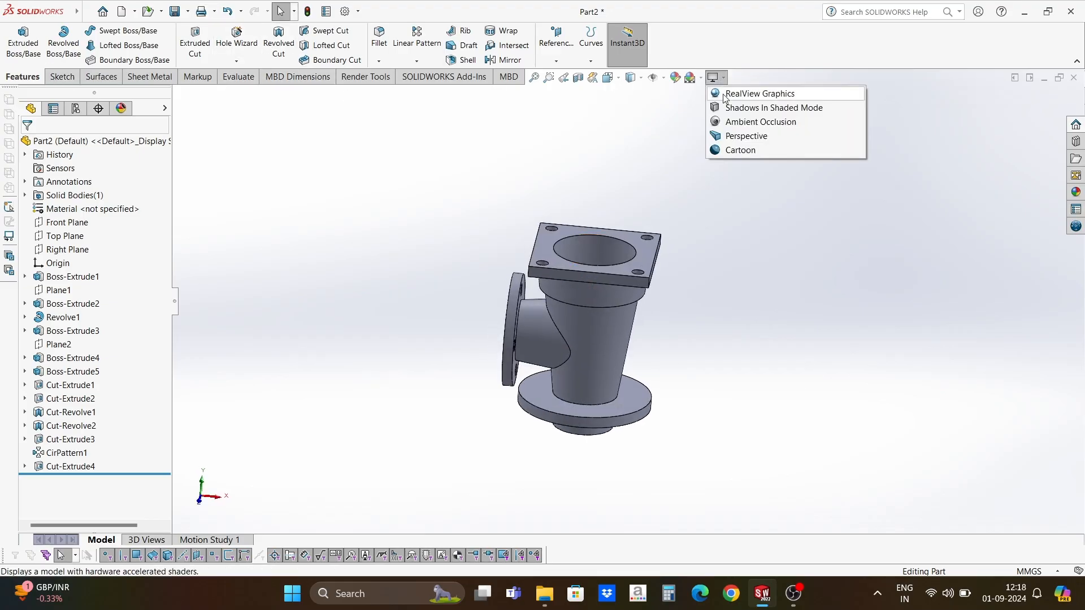
click(716, 93)
Apply an appearance from the Metal category to the valve body.
middle_drag(634, 304, 727, 142)
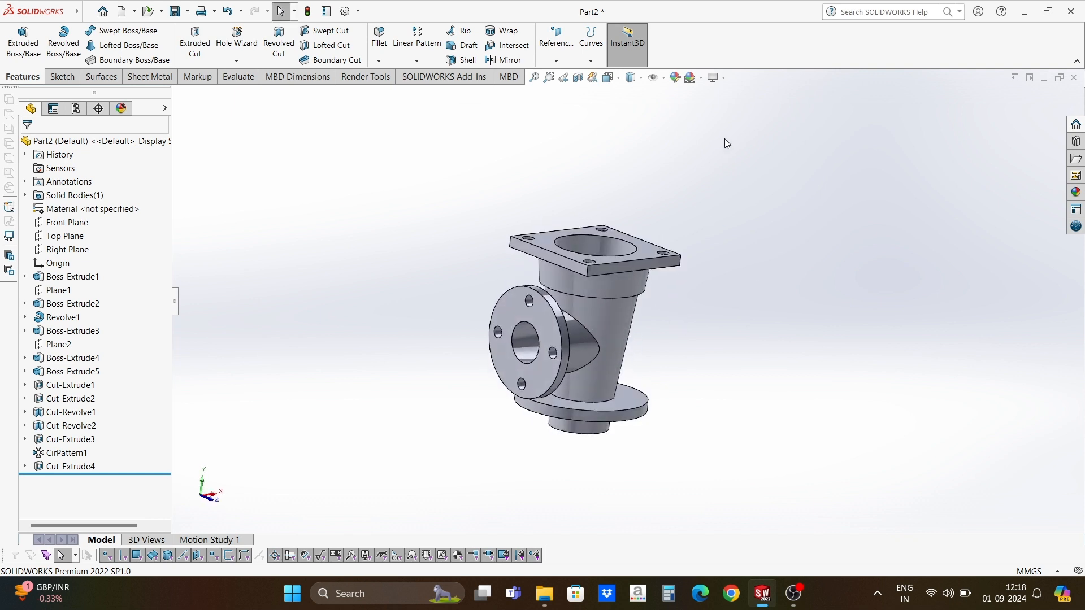
scroll(621, 327, down, 5)
middle_drag(622, 327, 611, 327)
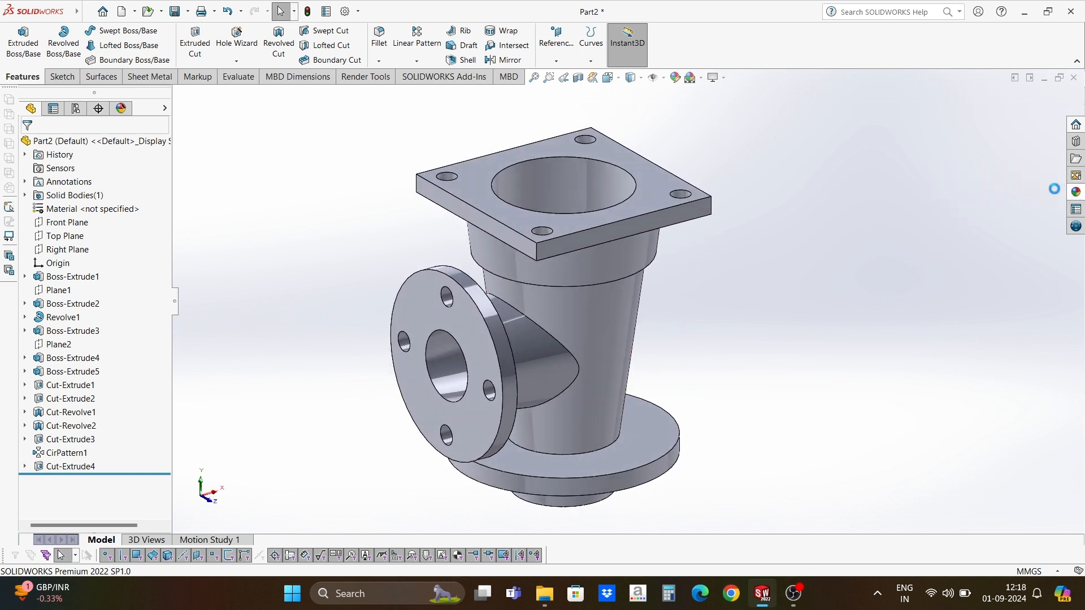
click(1076, 192)
click(890, 113)
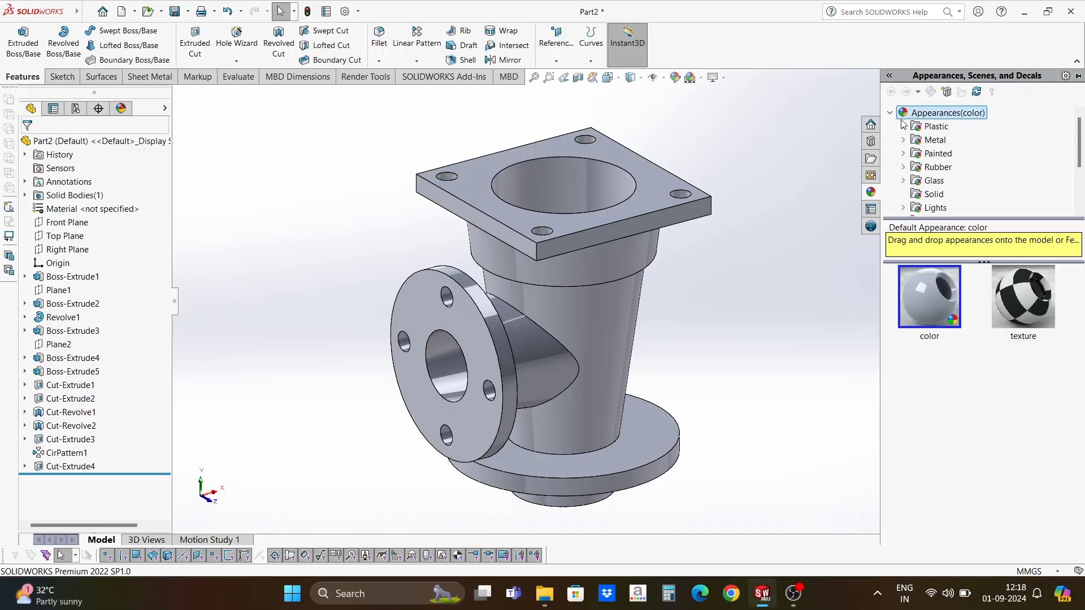
click(935, 139)
drag(940, 311, 656, 259)
Start a fillet with a 15 mm radius on the front vertical corner edge of the square top plate.
scroll(702, 338, up, 2)
mouse_move(700, 339)
middle_down()
mouse_move(692, 363)
mouse_move(700, 325)
mouse_move(701, 347)
middle_up()
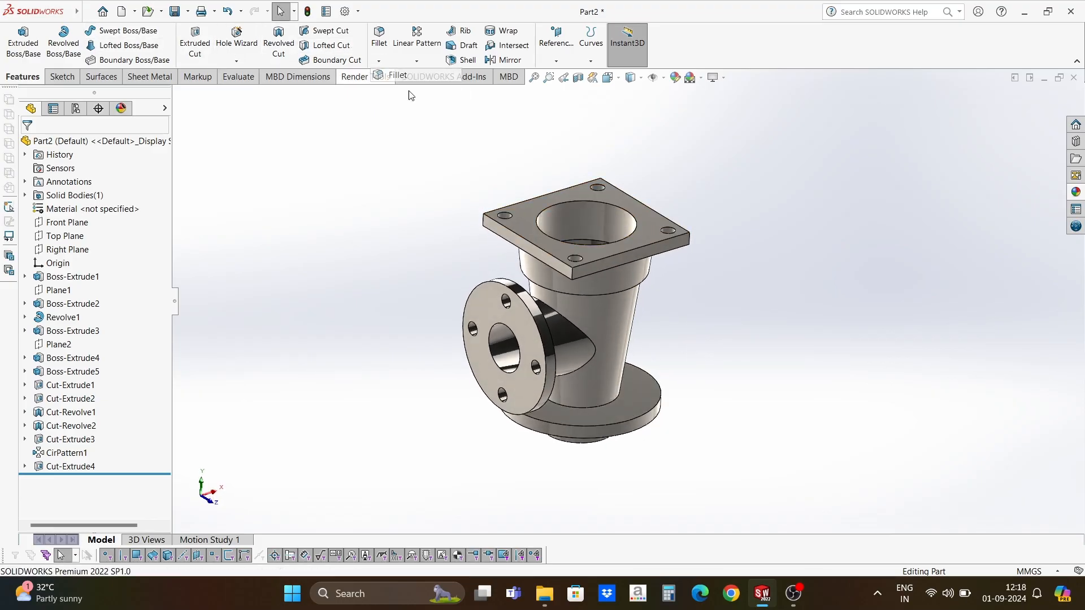
click(379, 39)
click(572, 275)
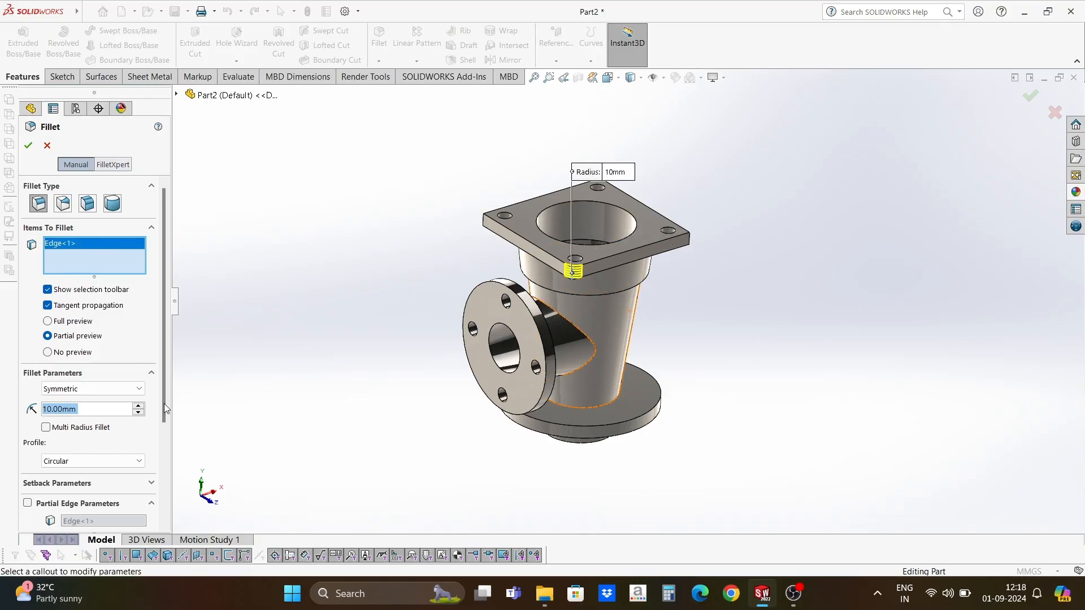
text(15)
key(Return)
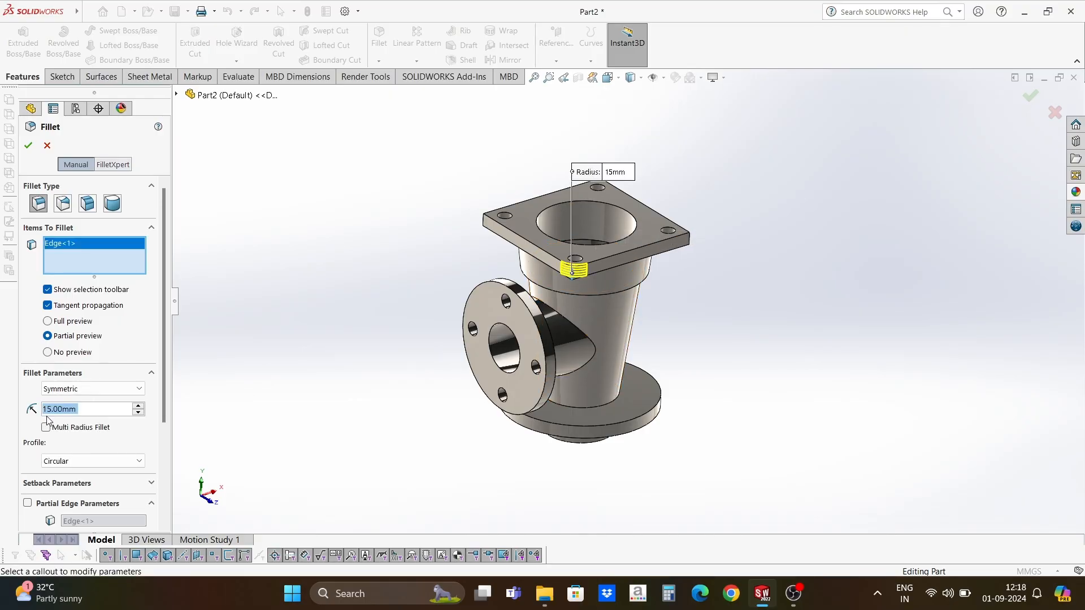
scroll(699, 248, down, 3)
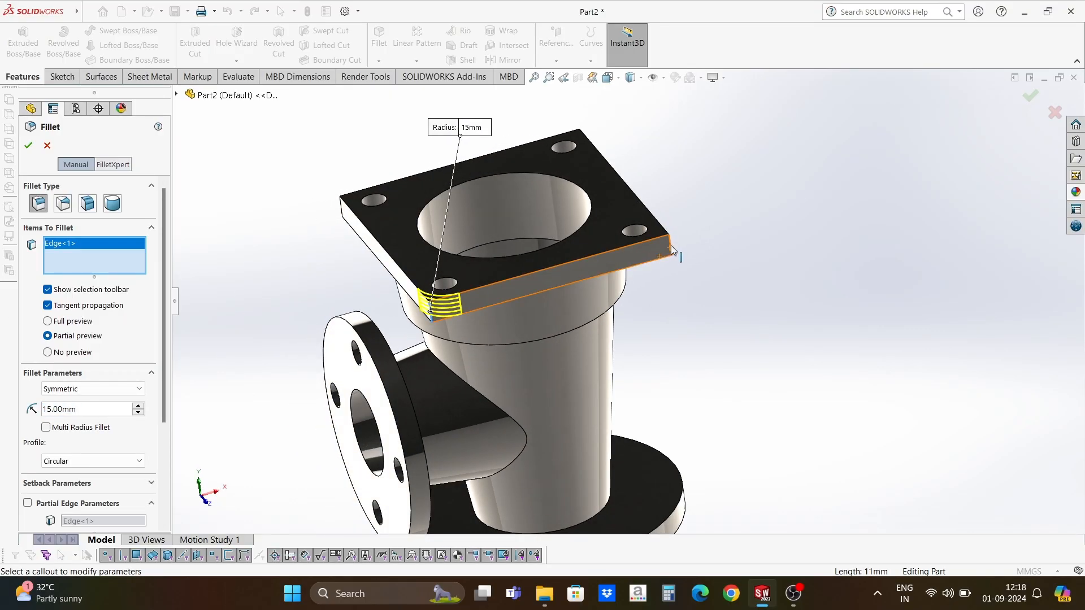
Add the square top plate's other three vertical corner edges to the fillet and complete it.
click(671, 251)
middle_drag(671, 250, 749, 188)
click(748, 189)
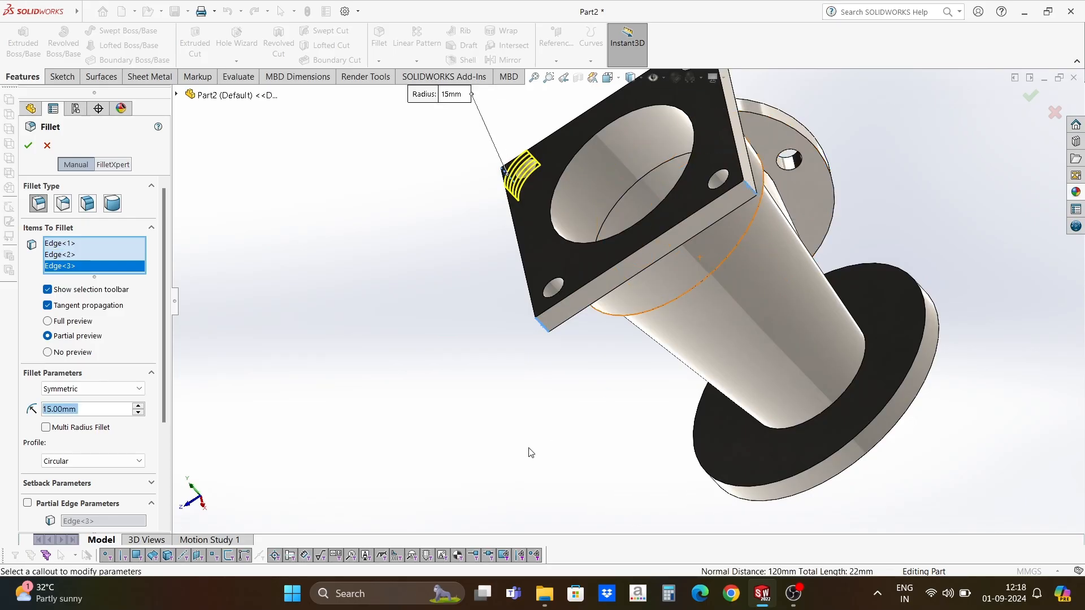
scroll(528, 451, up, 3)
middle_drag(528, 450, 599, 310)
scroll(613, 303, down, 2)
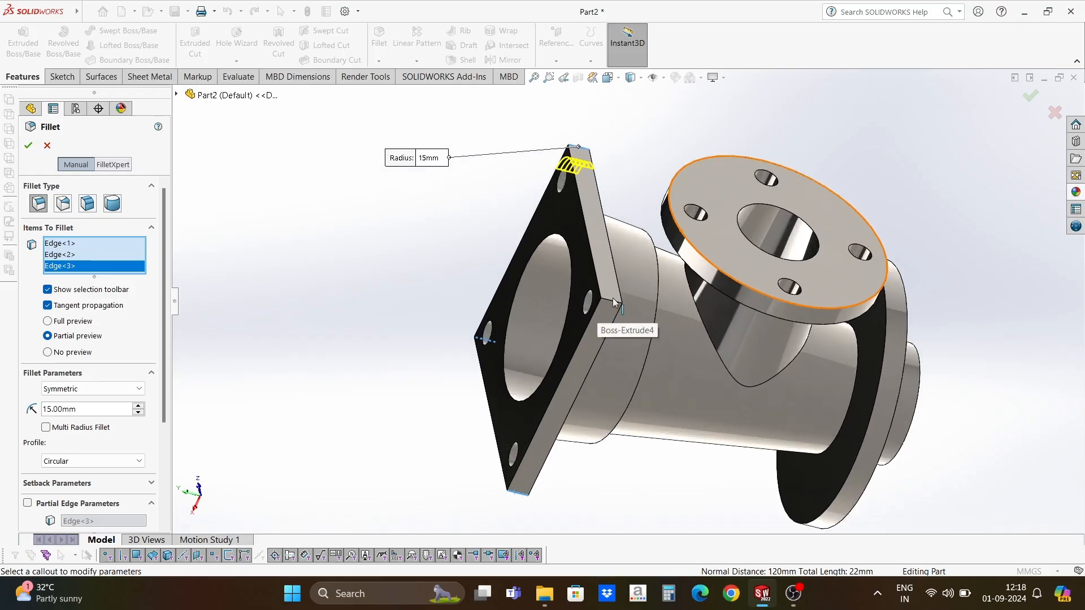
click(610, 306)
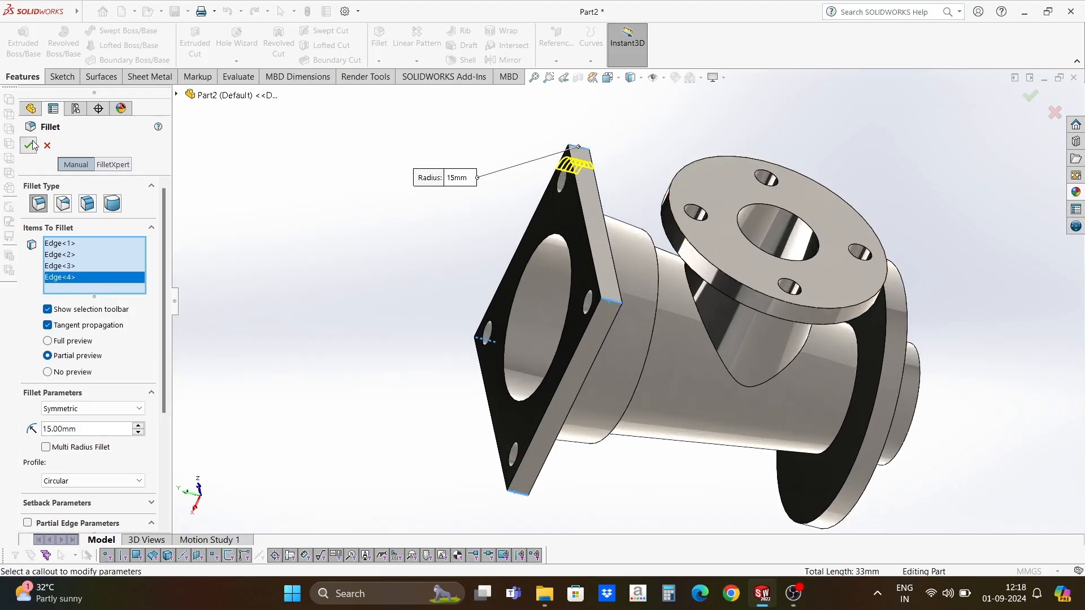
click(31, 145)
Start a 2.5 mm fillet on the edge where the side branch meets the tapered body.
middle_drag(328, 310, 662, 399)
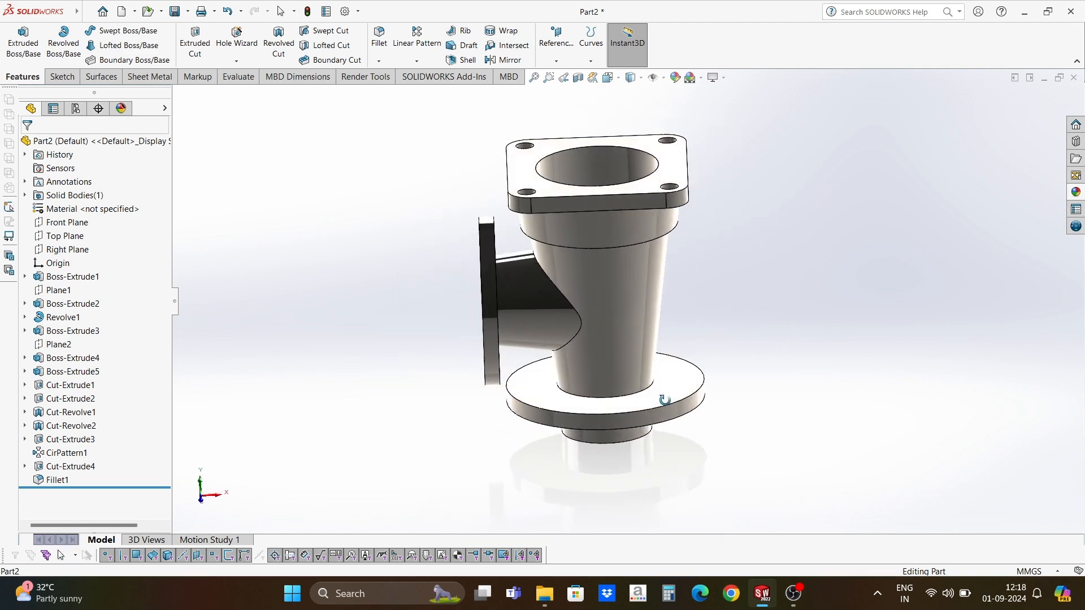
click(378, 61)
click(395, 75)
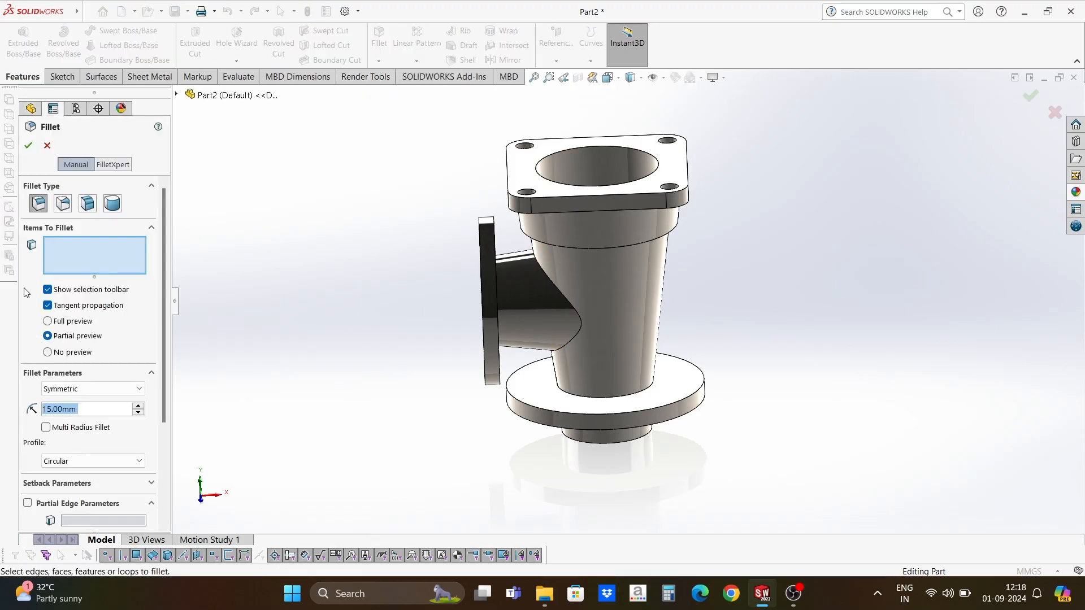
text(2.5)
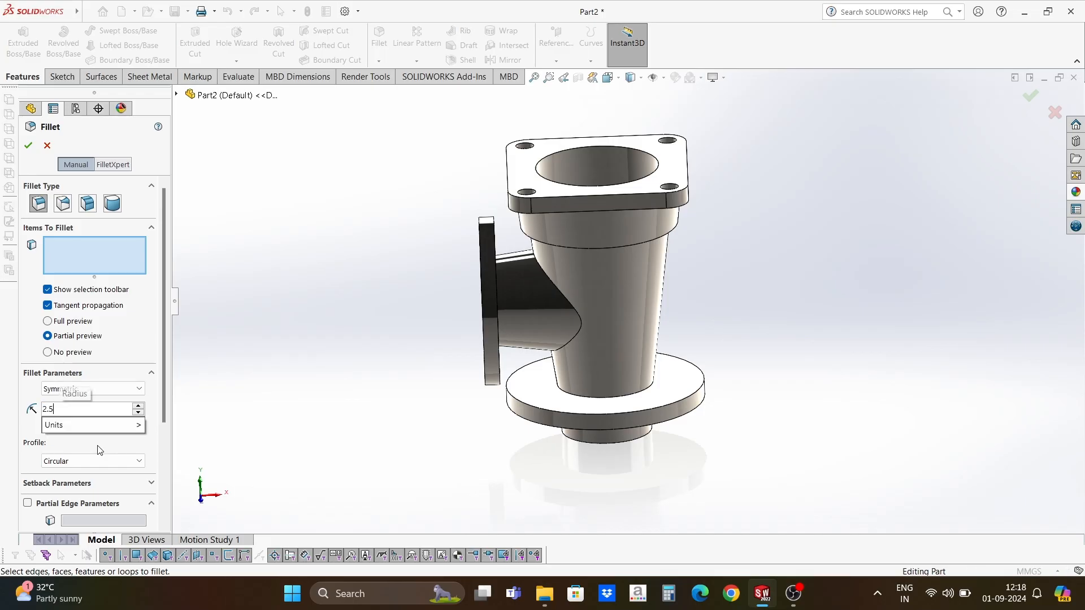
key(Return)
scroll(586, 291, down, 3)
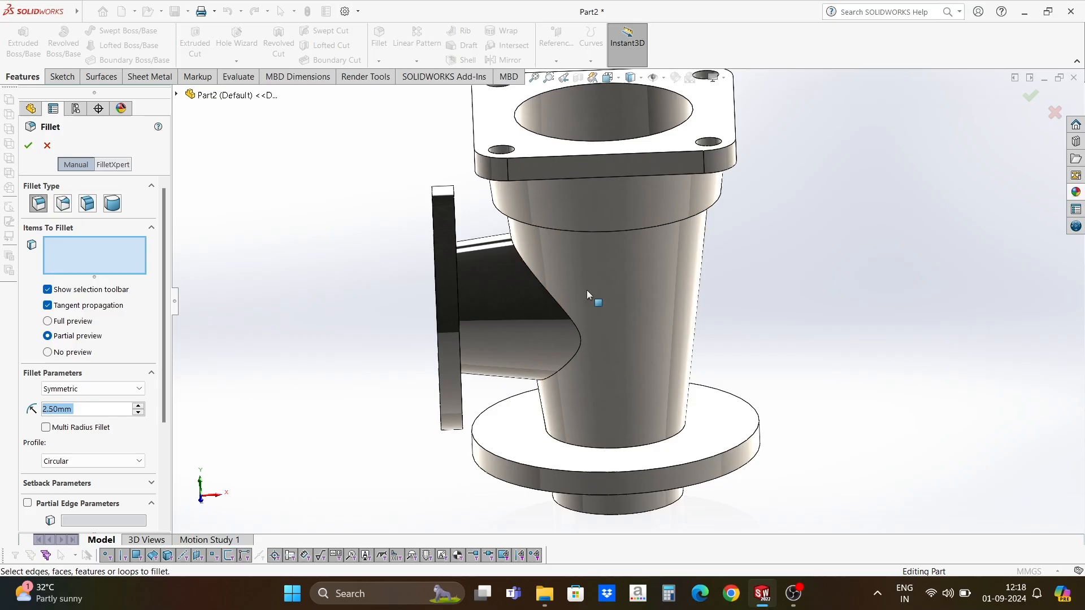
click(564, 315)
Add both circular edges of the step beneath the upper collar to the fillet selection.
middle_drag(626, 403, 611, 164)
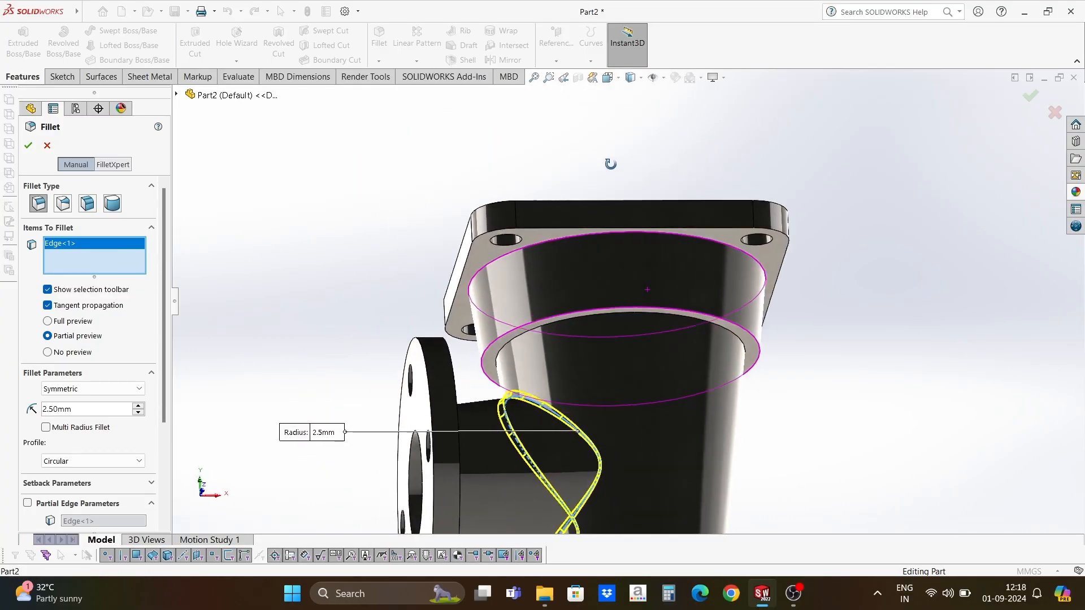
scroll(738, 325, down, 3)
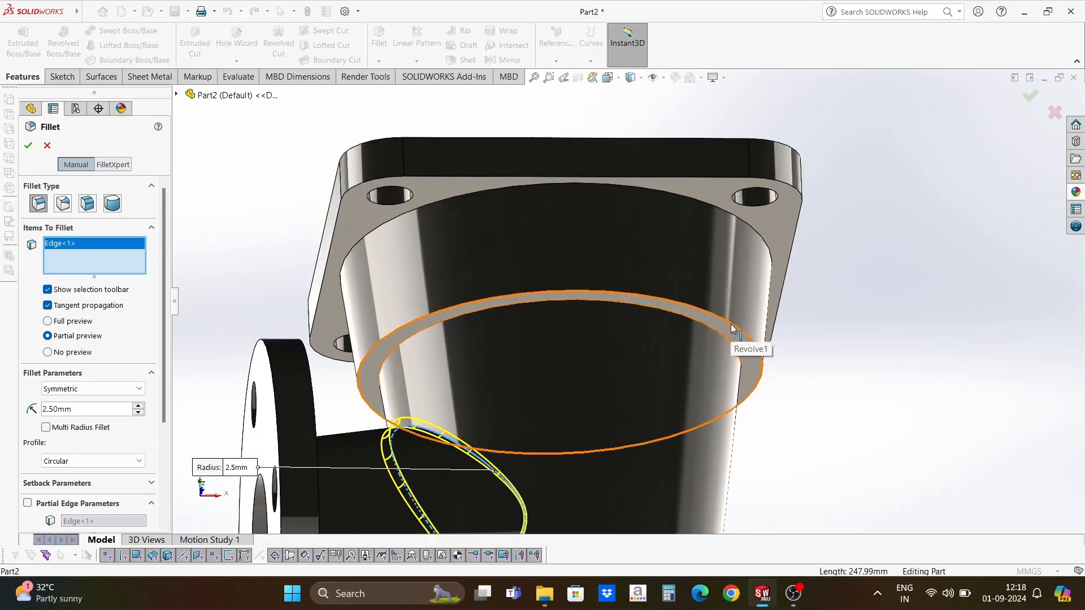
click(732, 327)
click(704, 324)
scroll(613, 271, up, 3)
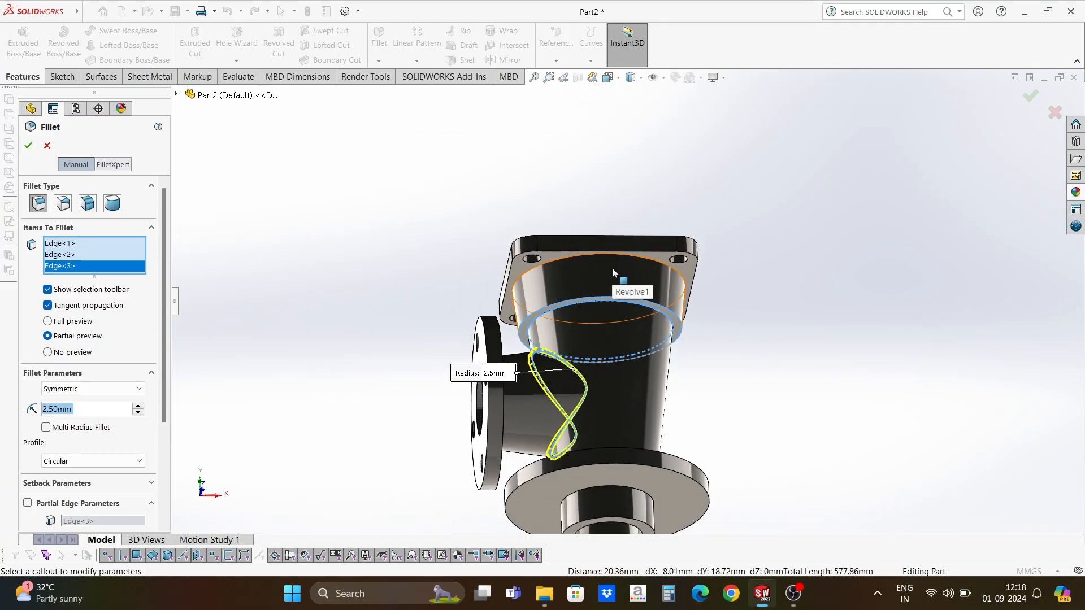
Add the junction edges of the tapered body and the lower boss with the base flange, and complete the fillet.
middle_drag(612, 267, 573, 447)
scroll(642, 434, down, 3)
click(644, 436)
scroll(573, 447, up, 3)
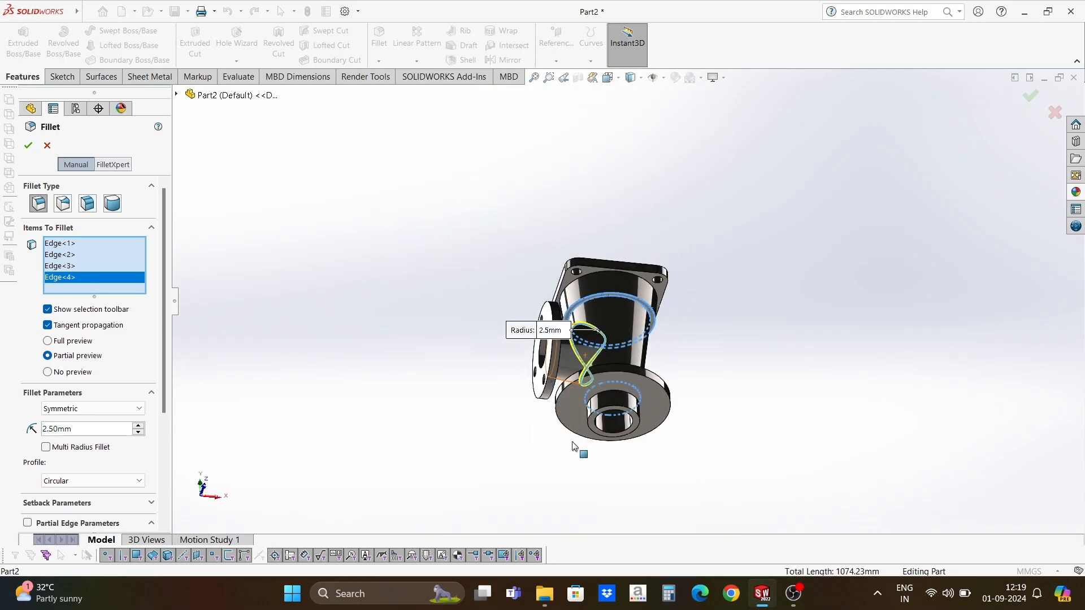
scroll(606, 402, down, 8)
click(582, 348)
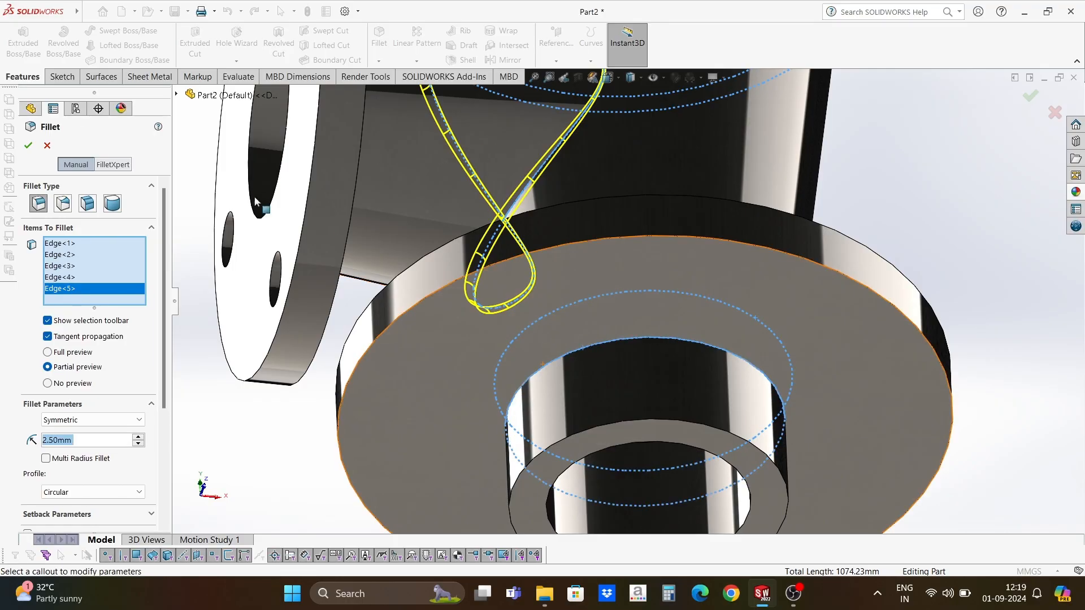
click(28, 146)
scroll(574, 329, up, 6)
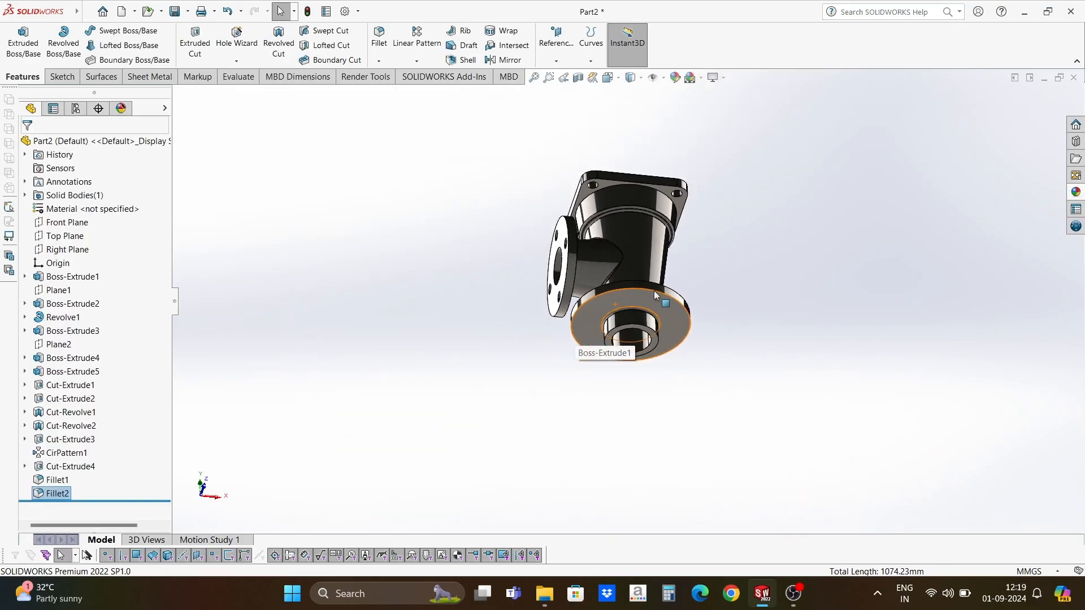
middle_drag(653, 291, 664, 452)
scroll(684, 217, down, 3)
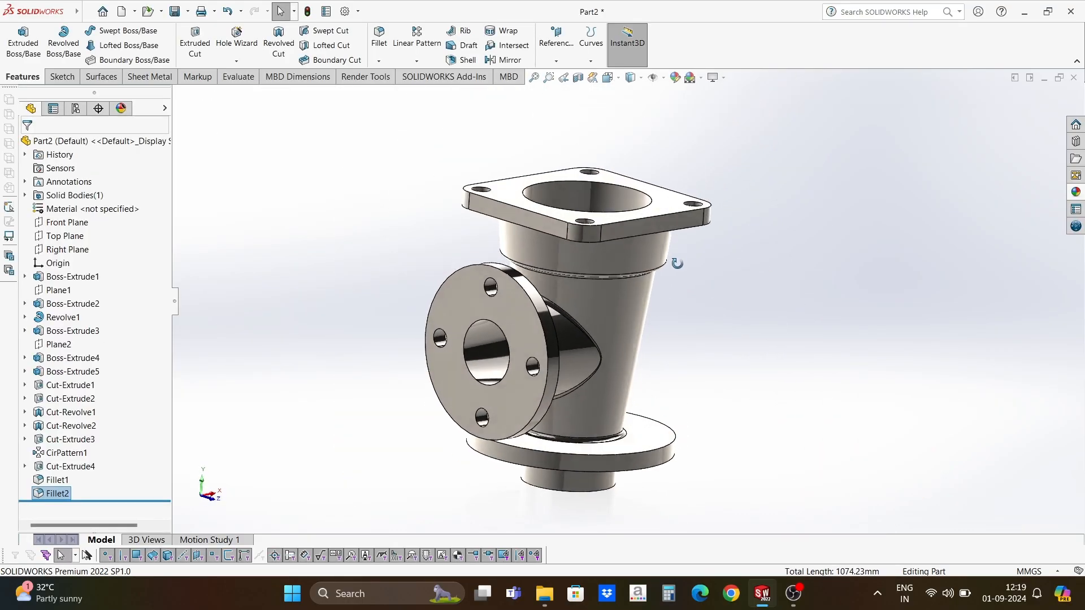